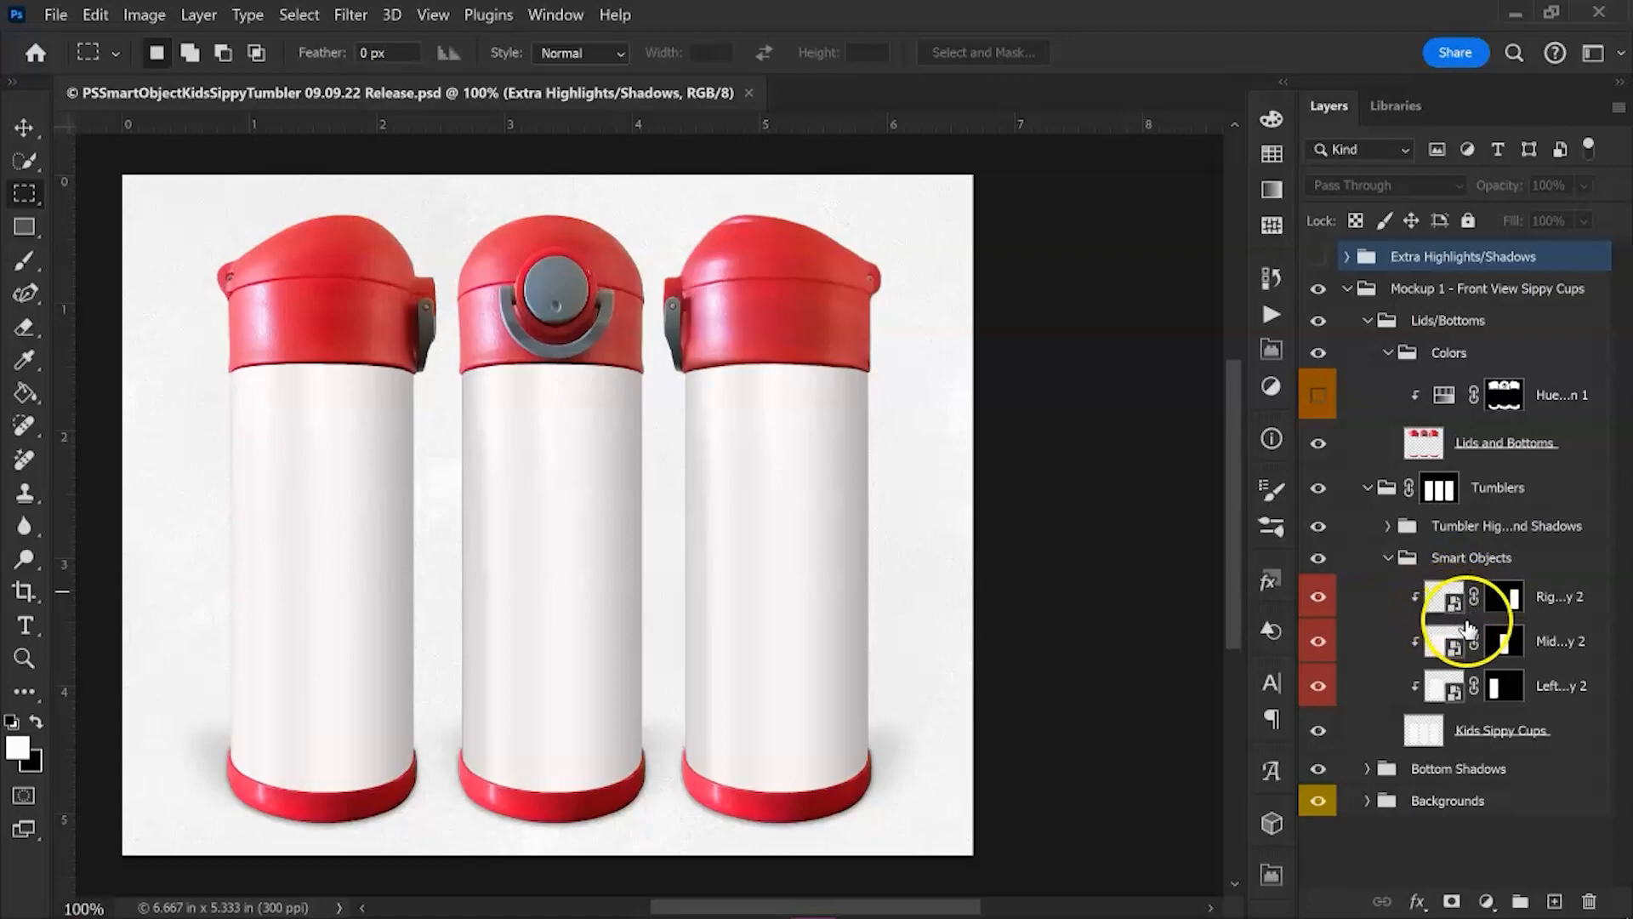
# Open the contents of the right tumbler's smart object for editing
pyautogui.click(1436, 595)
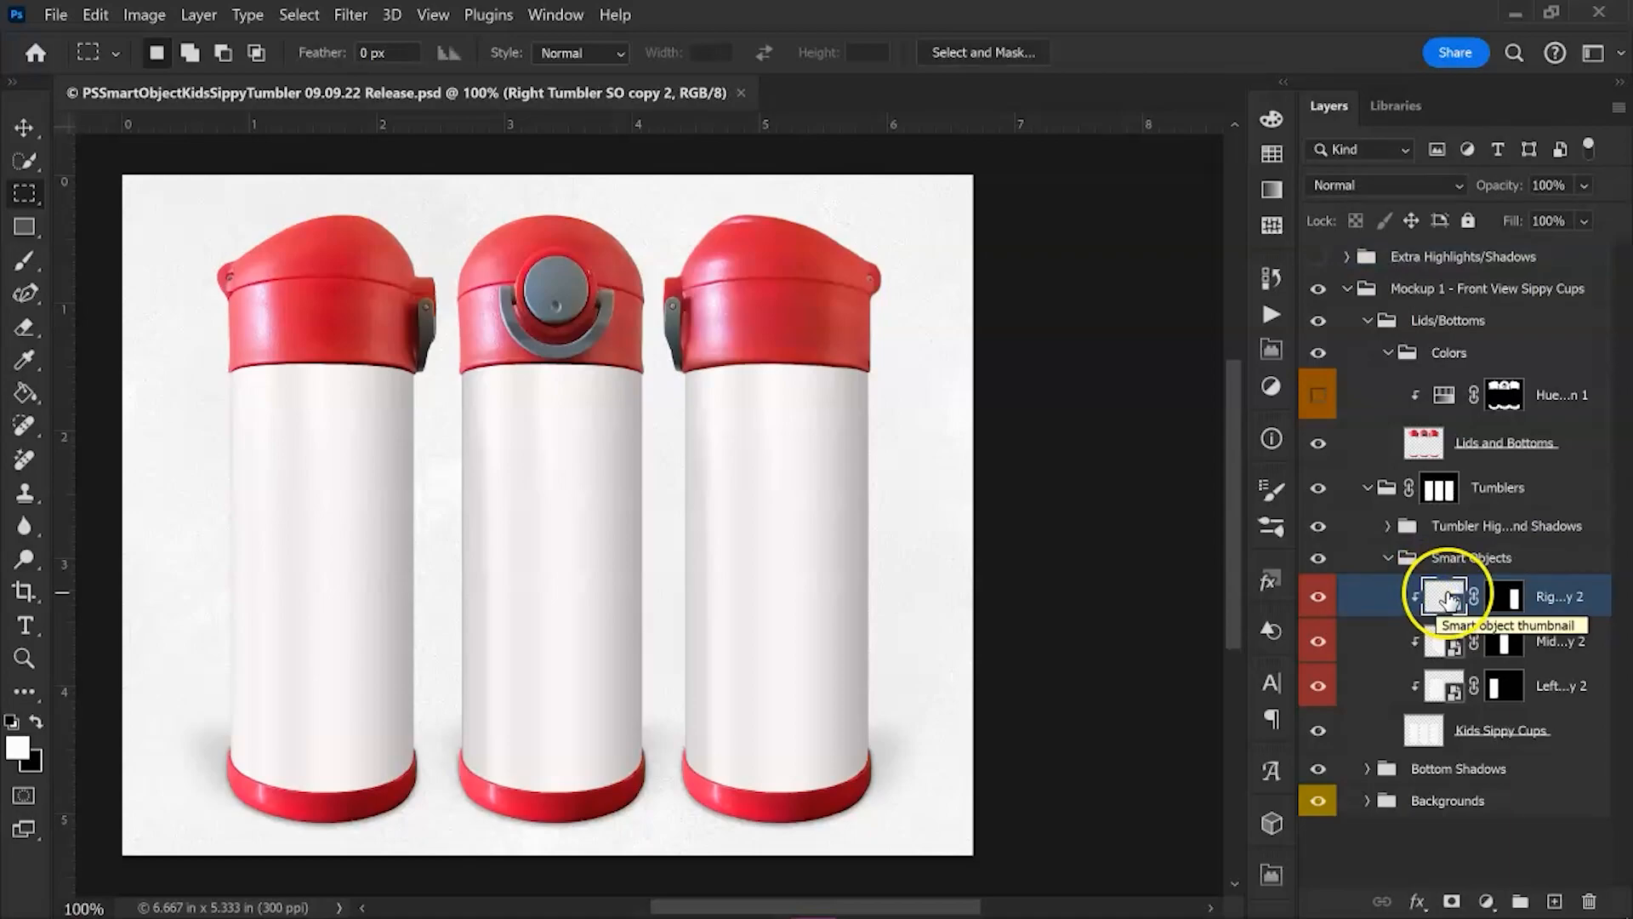
pyautogui.doubleClick(1449, 597)
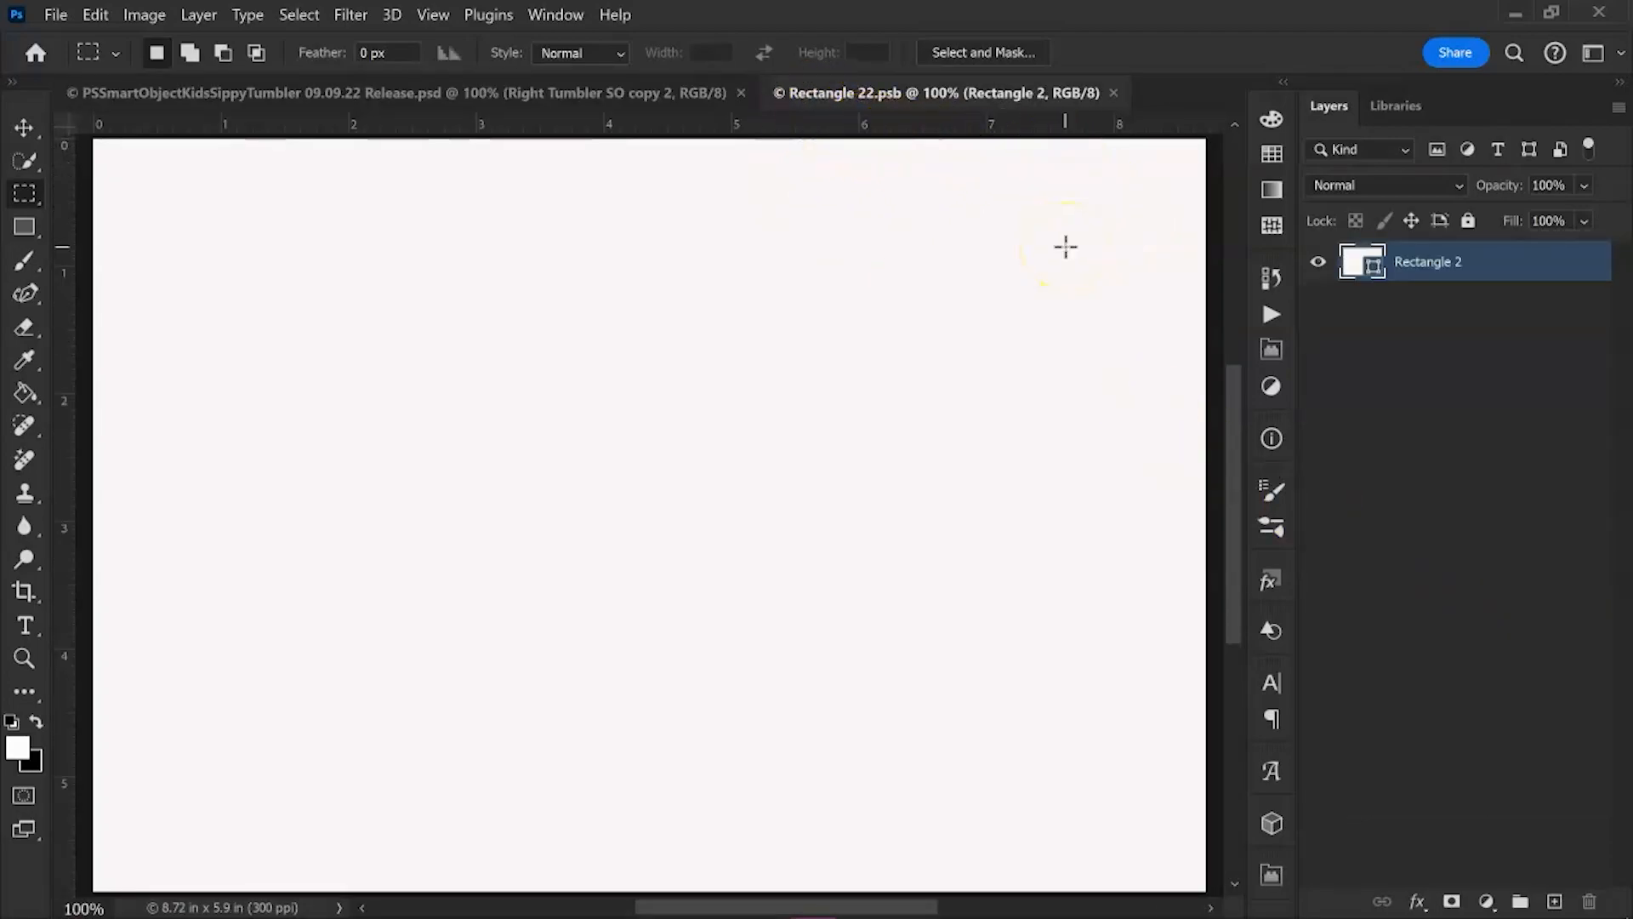
pyautogui.scroll(-1, 585, 484)
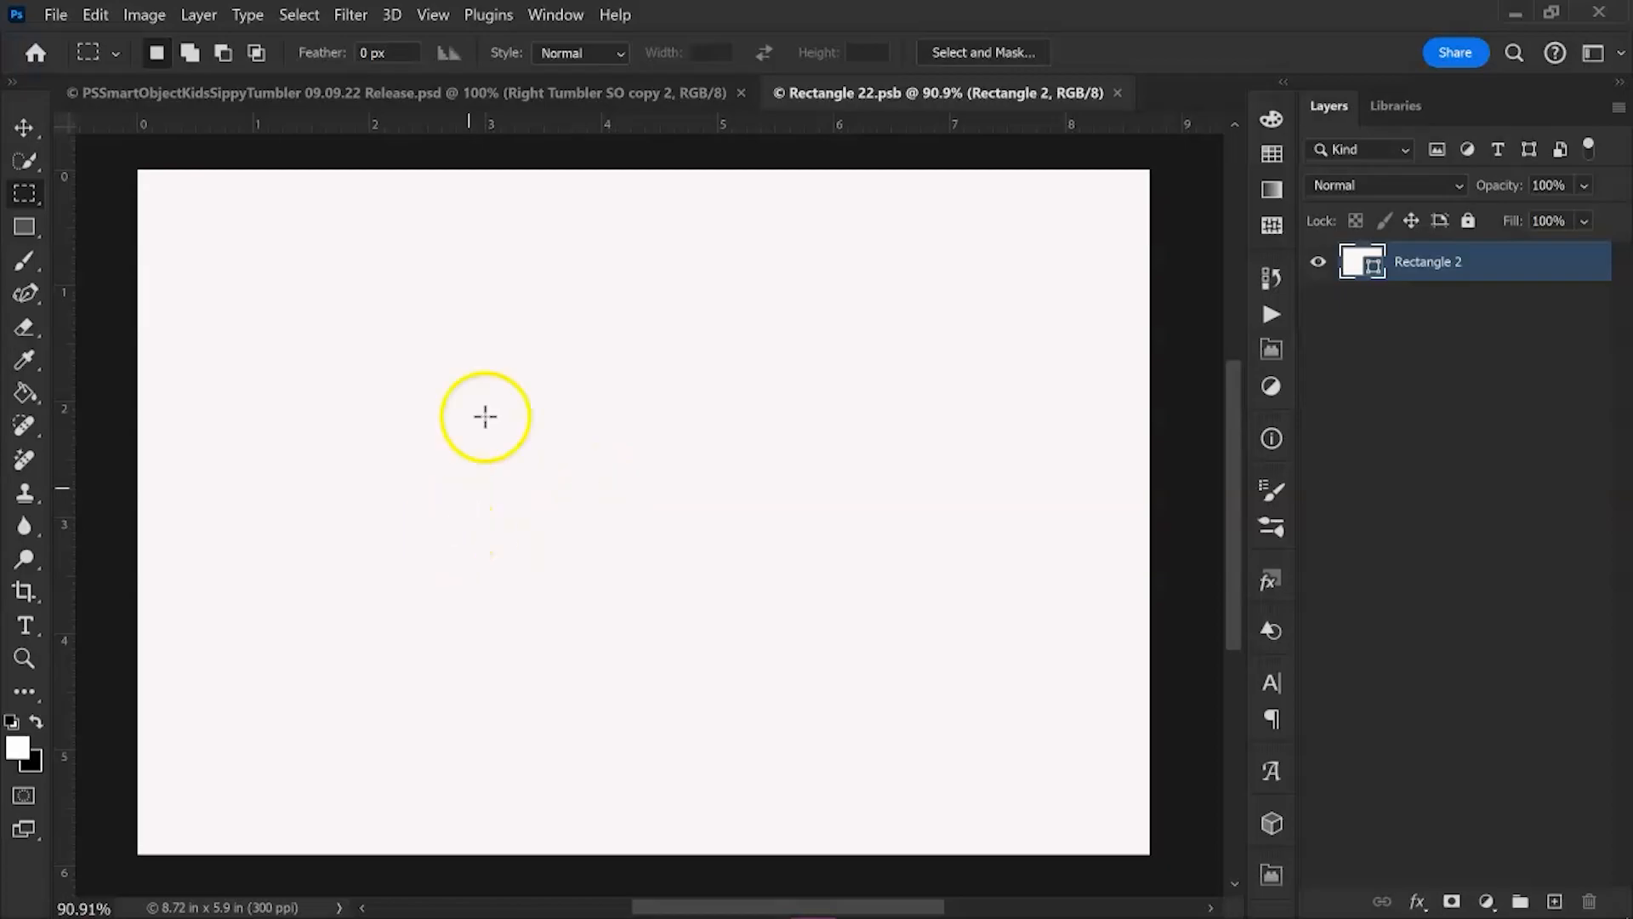
# Open the design image You Guac My World Kids Sippy Cup.jpg
pyautogui.click(64, 14)
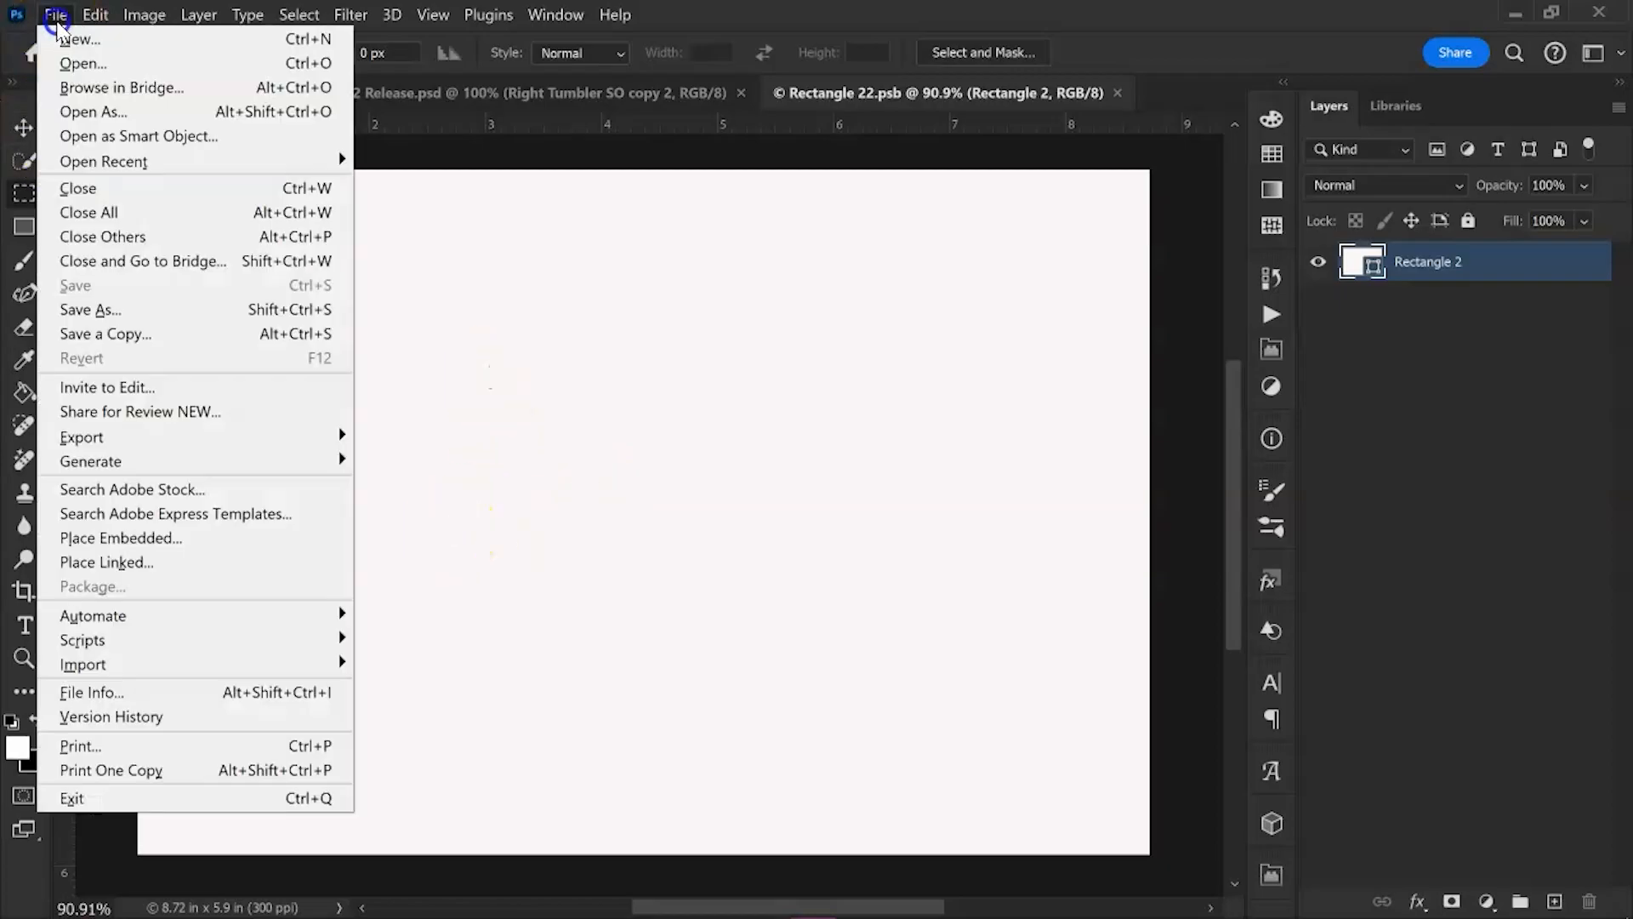
pyautogui.click(95, 70)
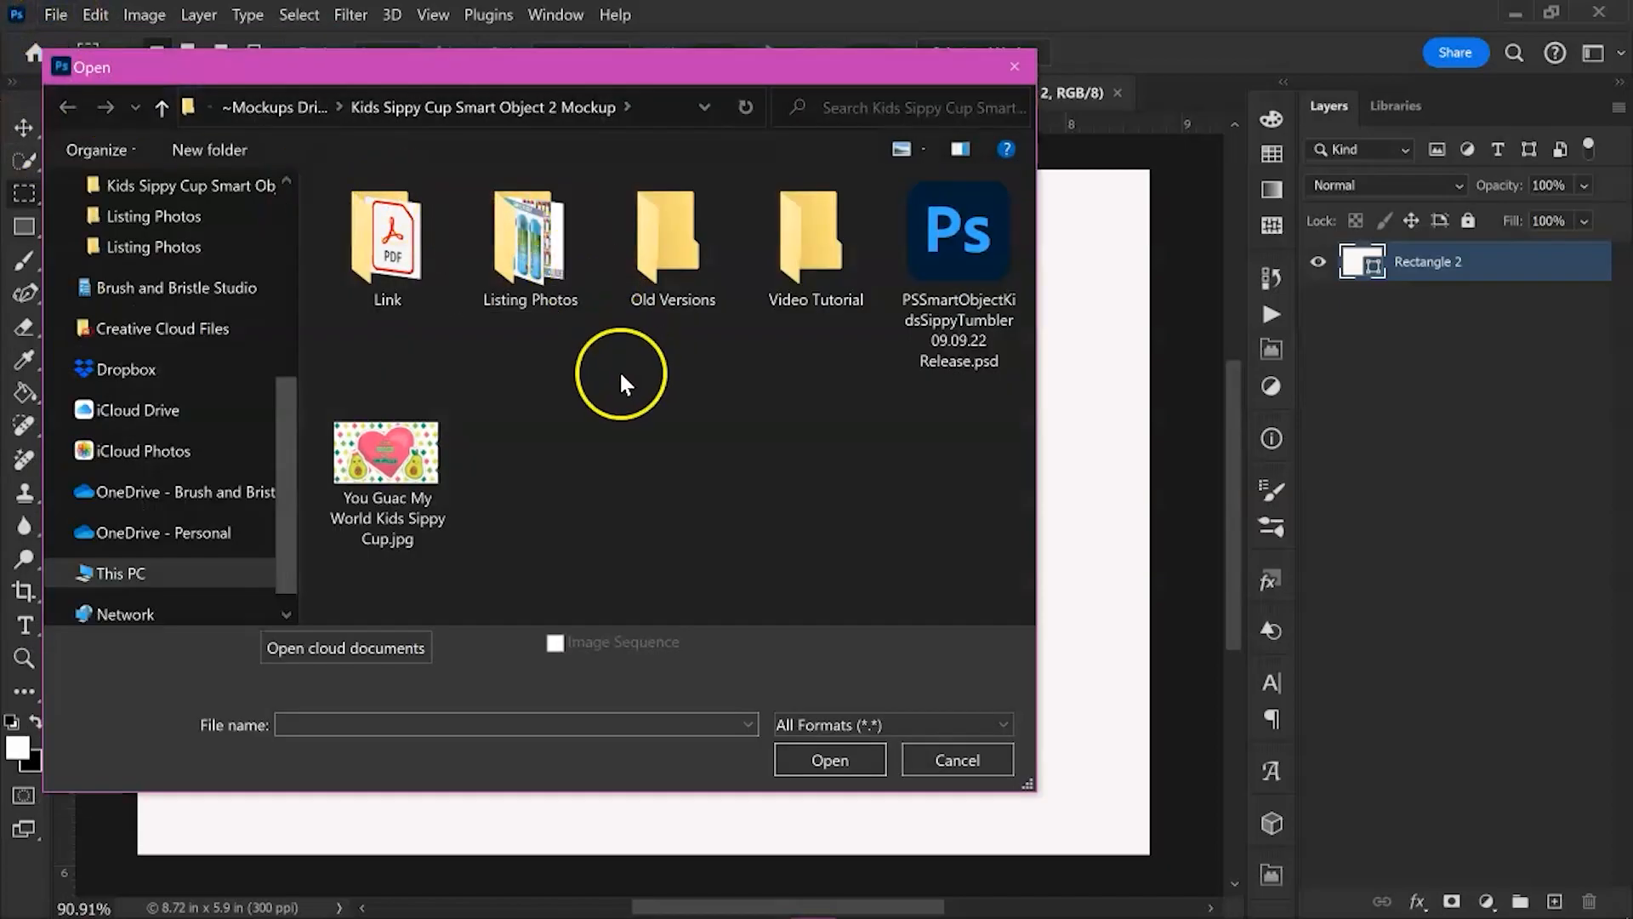
pyautogui.doubleClick(381, 451)
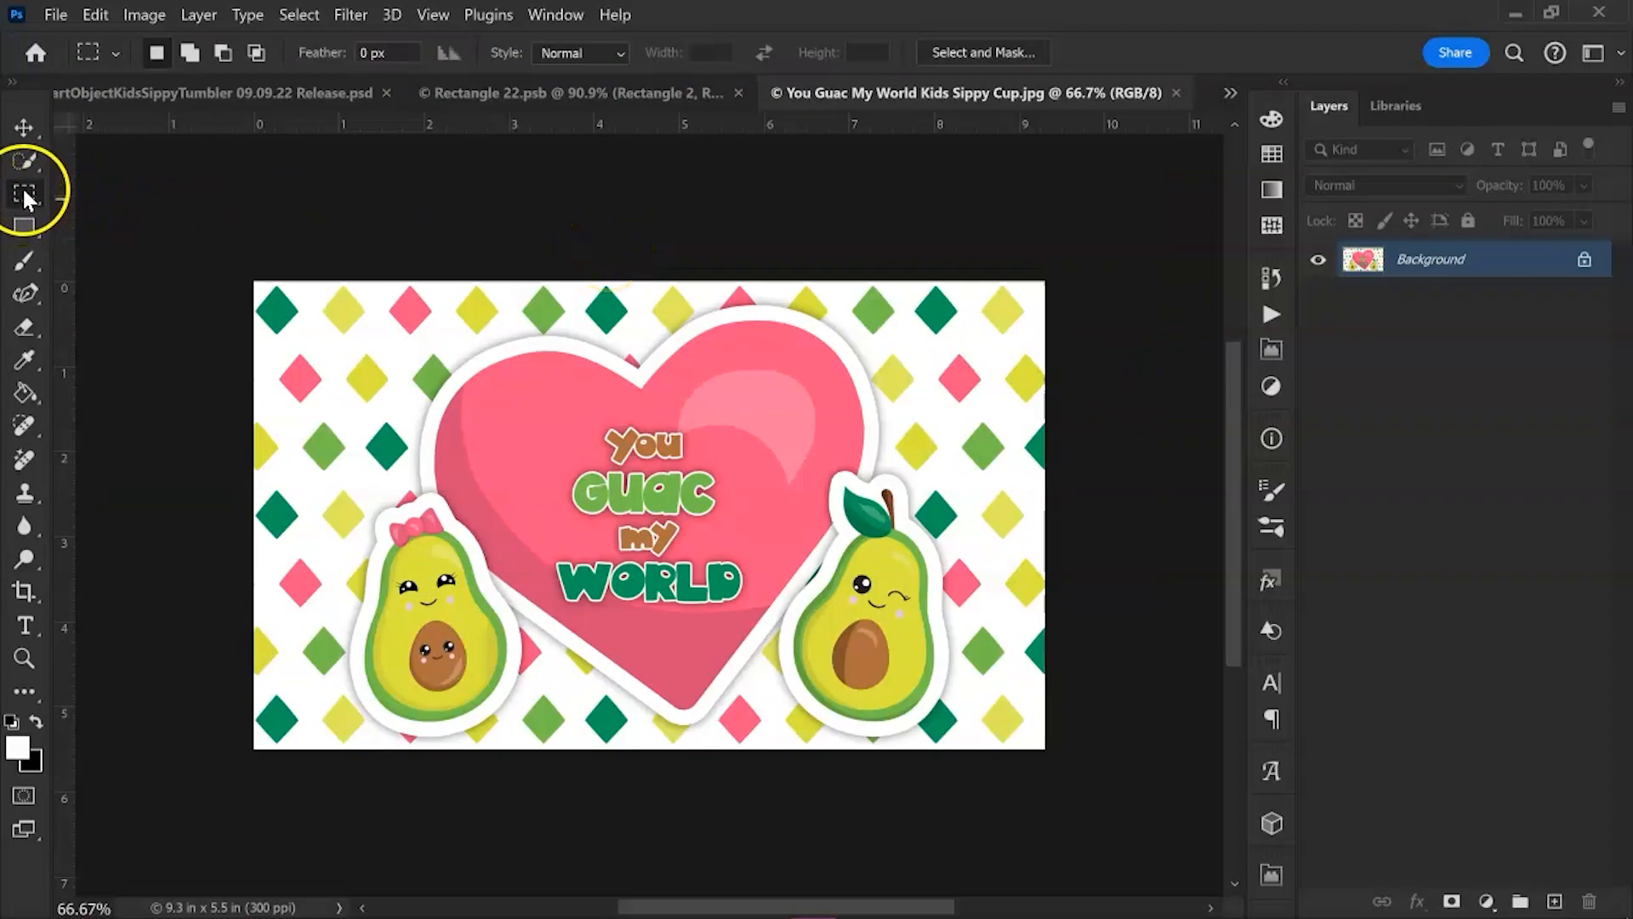
# Copy the entire design image with a rectangular marquee selection and close its file
pyautogui.moveTo(224, 265); pyautogui.dragTo(1174, 820)
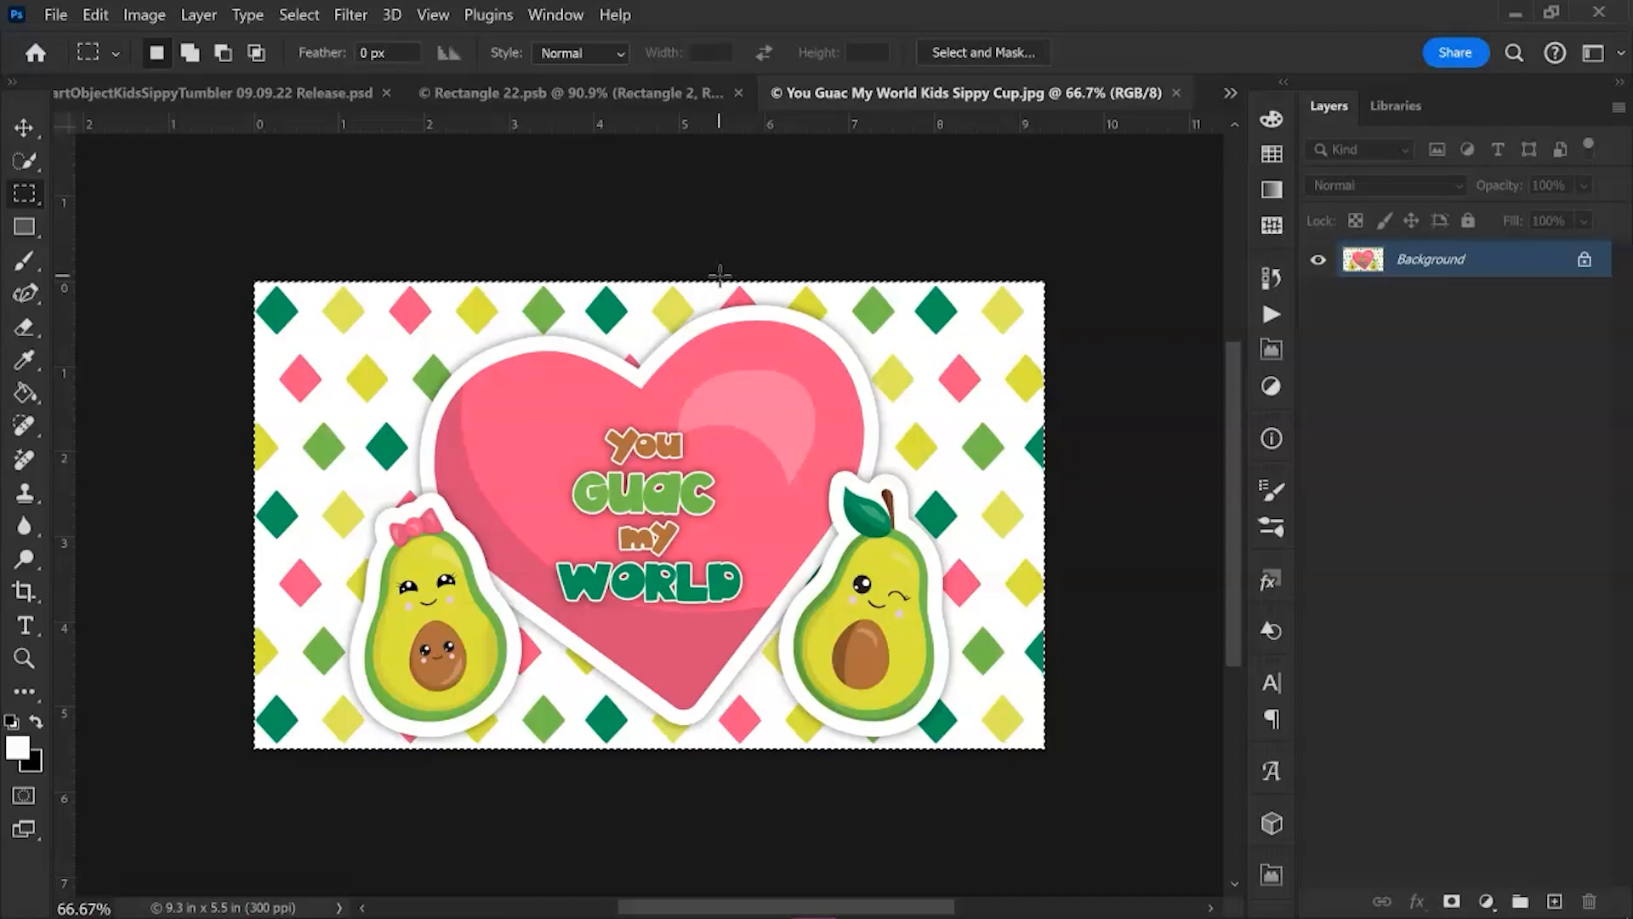
pyautogui.click(86, 14)
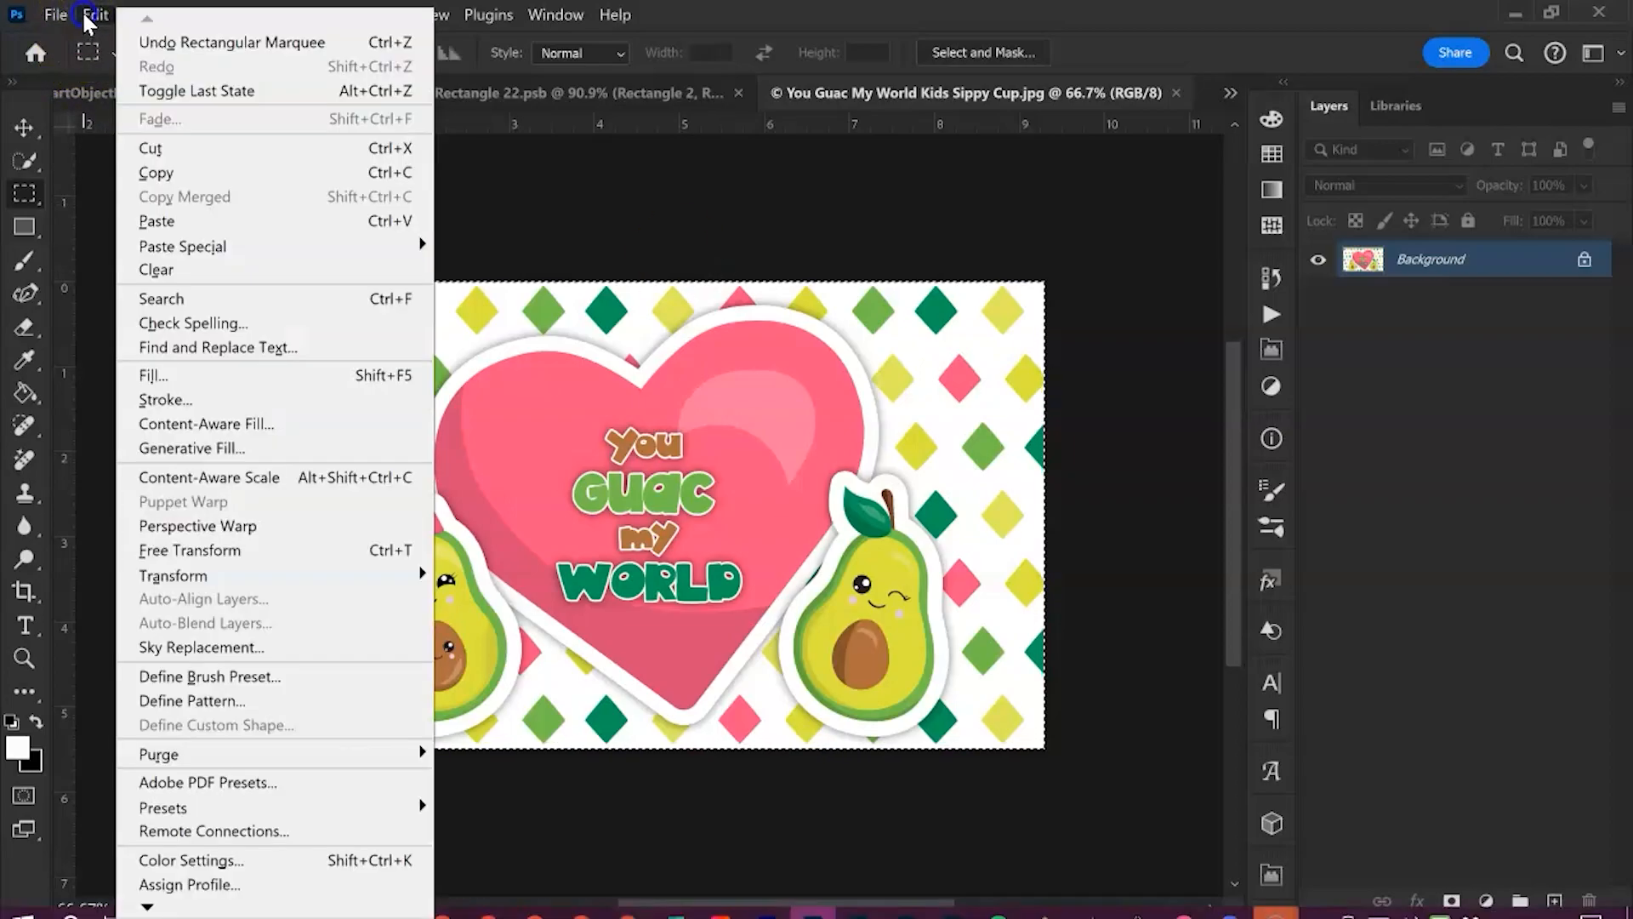
pyautogui.click(175, 173)
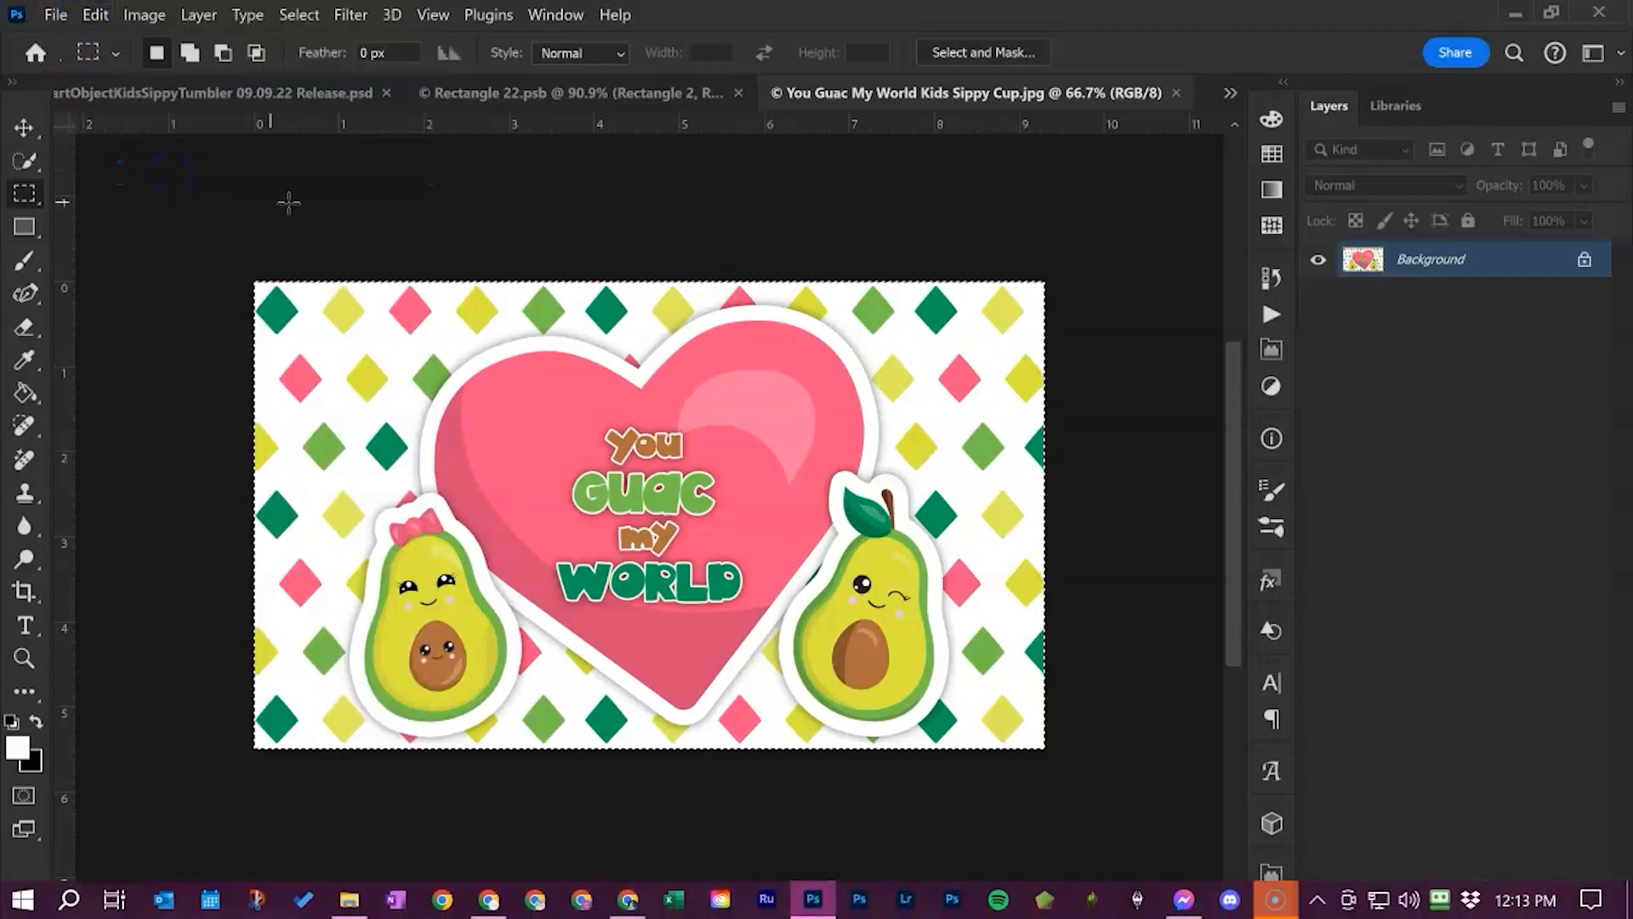
pyautogui.click(1176, 91)
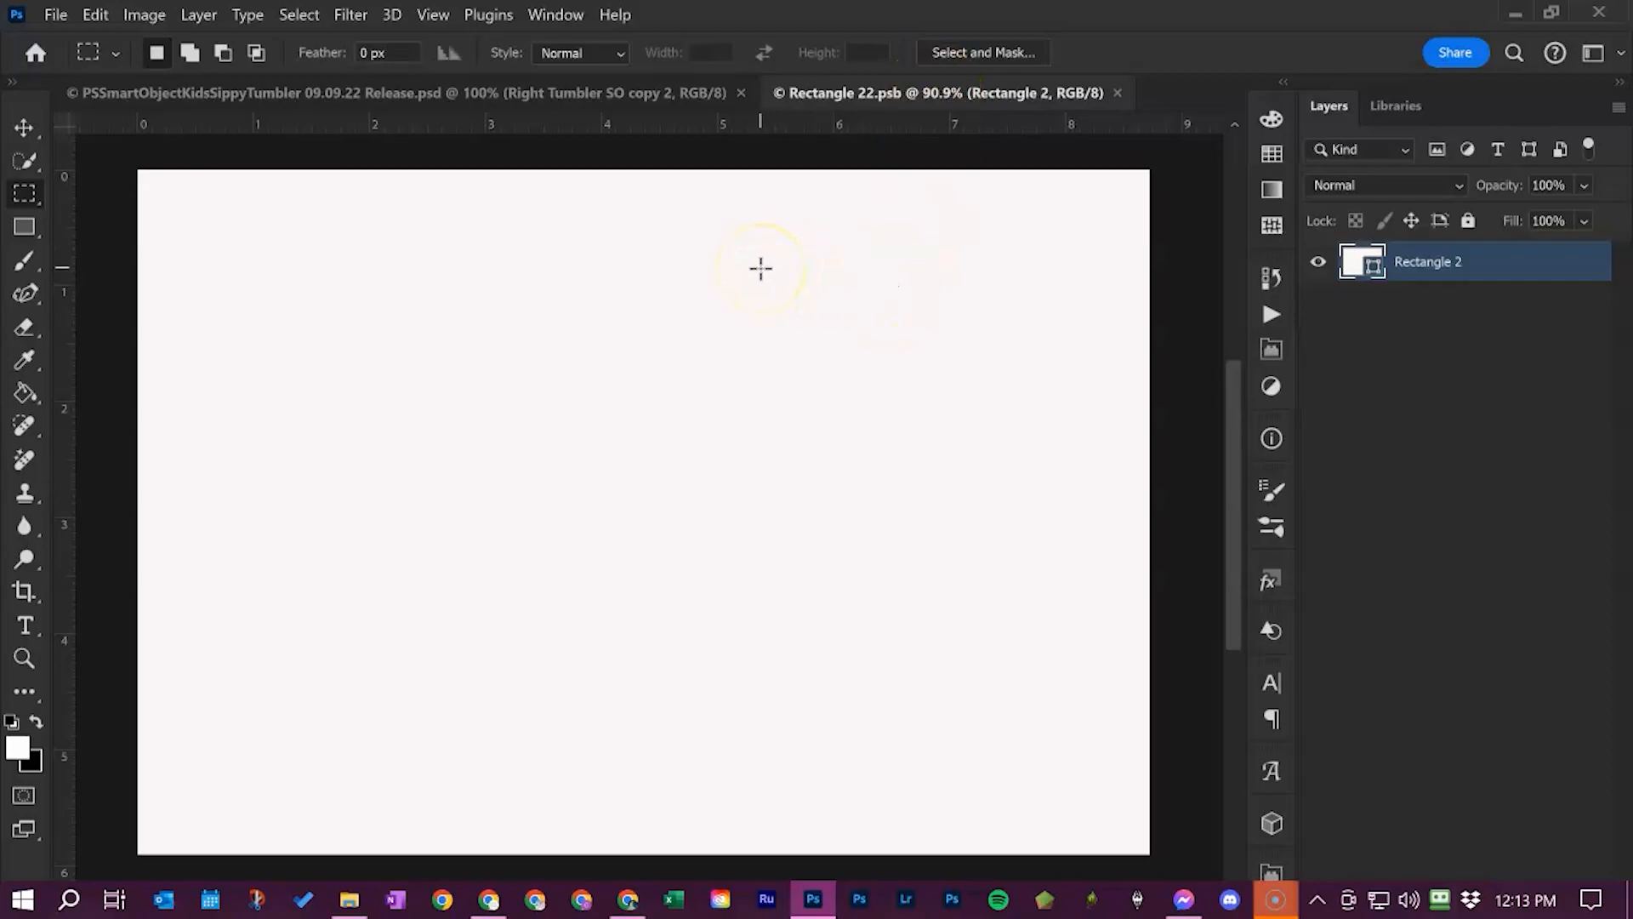
# Paste the copied design into the smart object and move it with Free Transform flush against the canvas's top edge
pyautogui.click(96, 15)
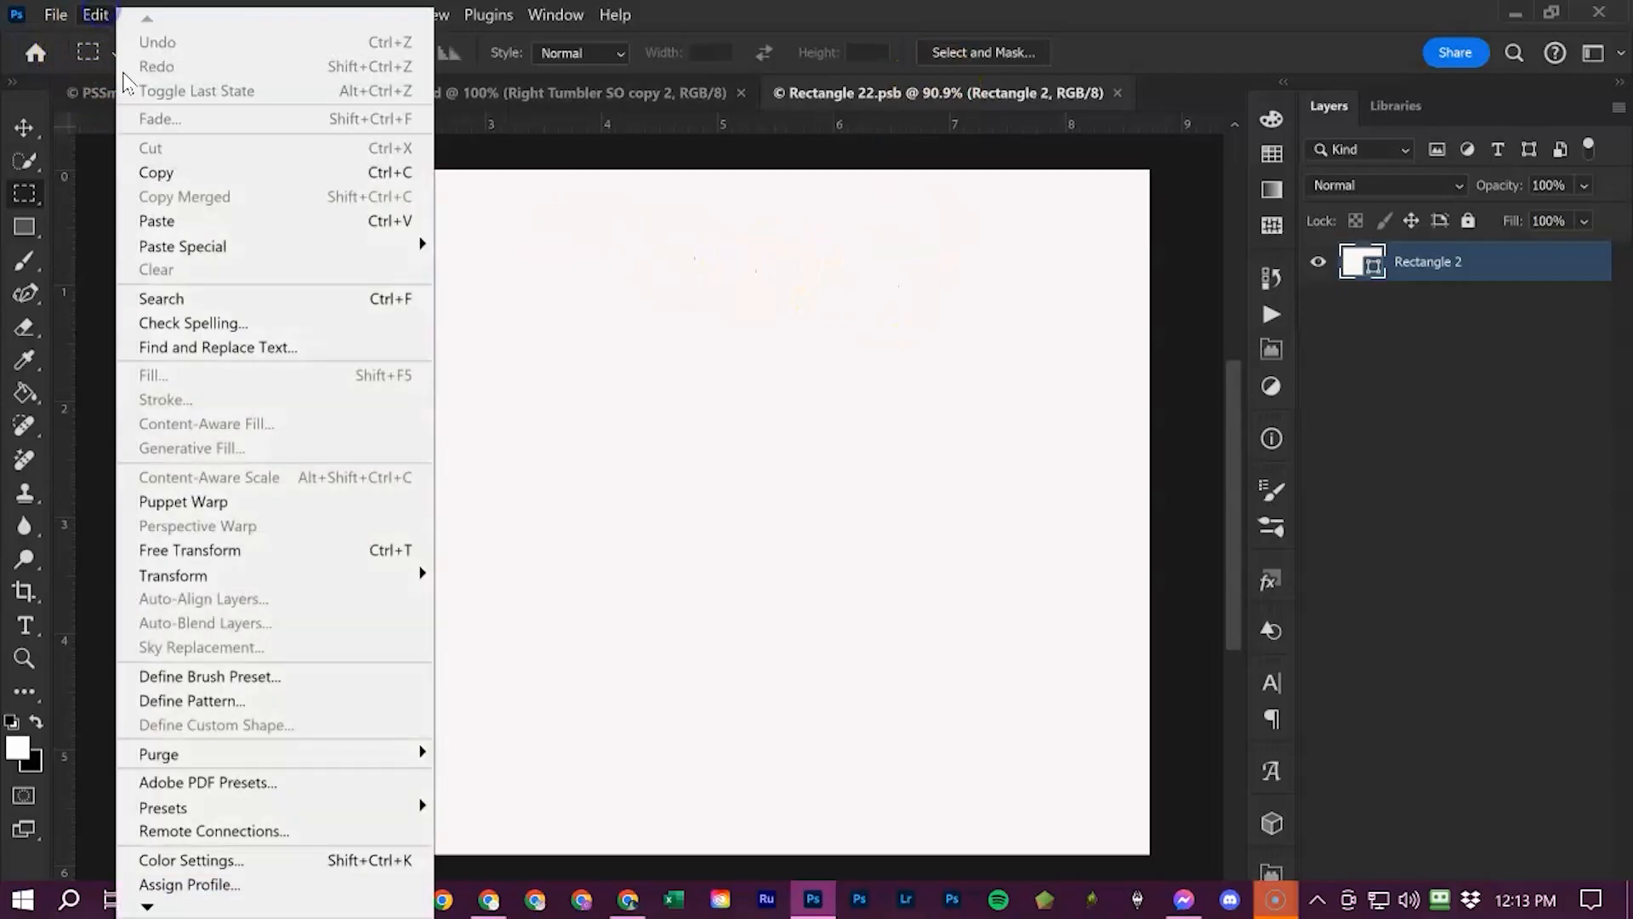
pyautogui.click(208, 218)
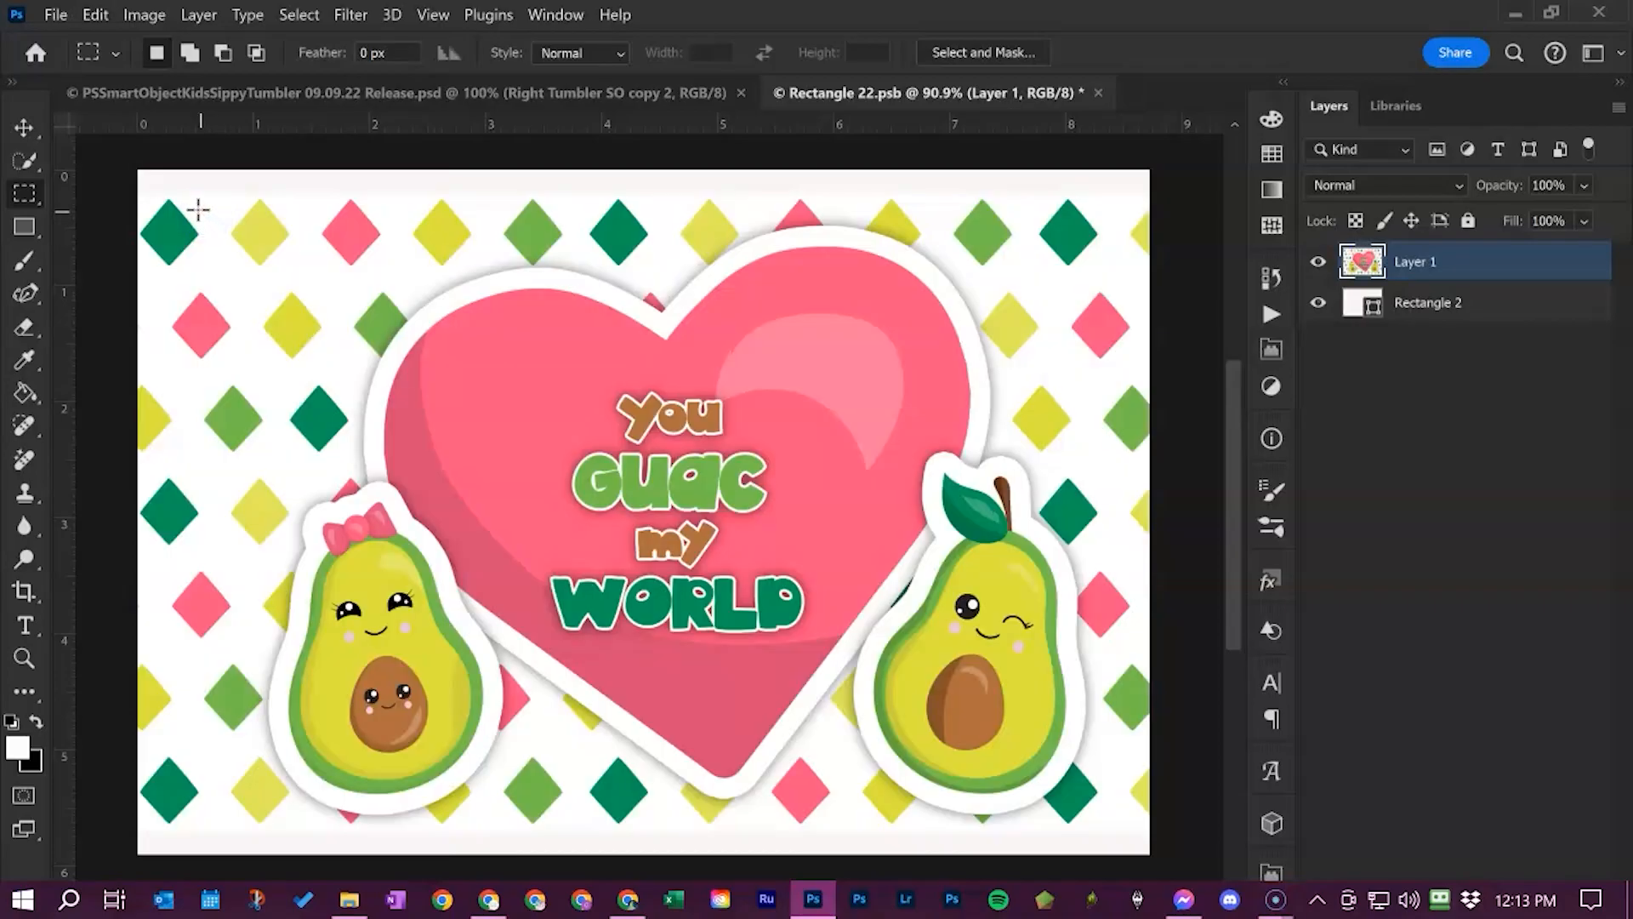
pyautogui.click(24, 127)
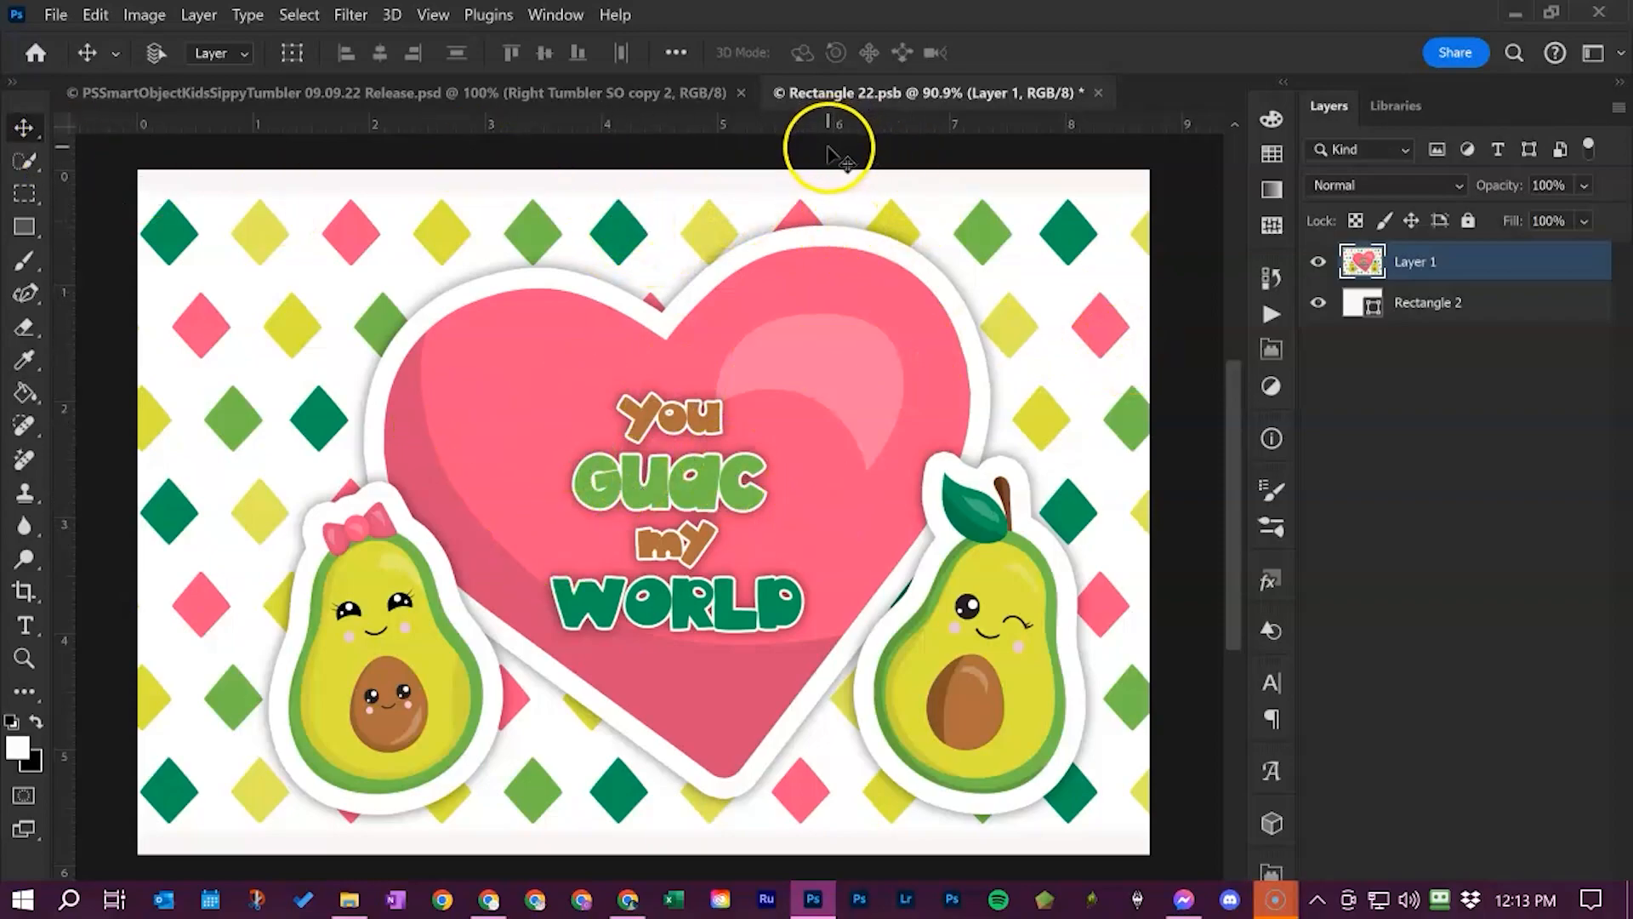
pyautogui.click(93, 18)
pyautogui.click(189, 551)
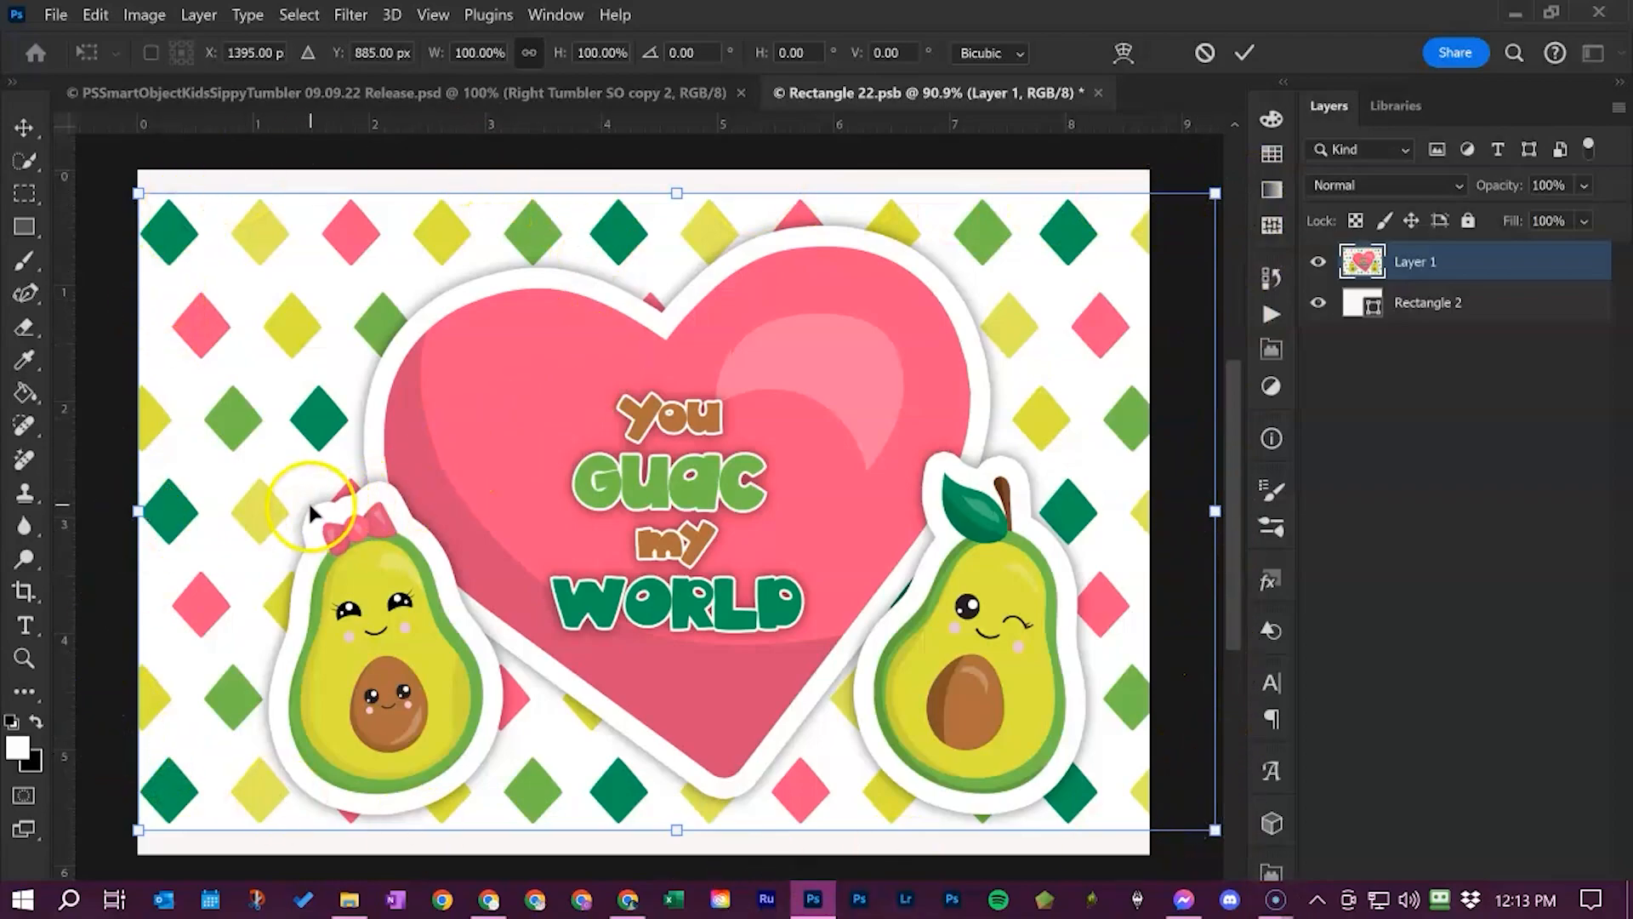
pyautogui.moveTo(310, 503)
pyautogui.mouseDown()
pyautogui.moveTo(299, 463)
pyautogui.moveTo(311, 474)
pyautogui.mouseUp()
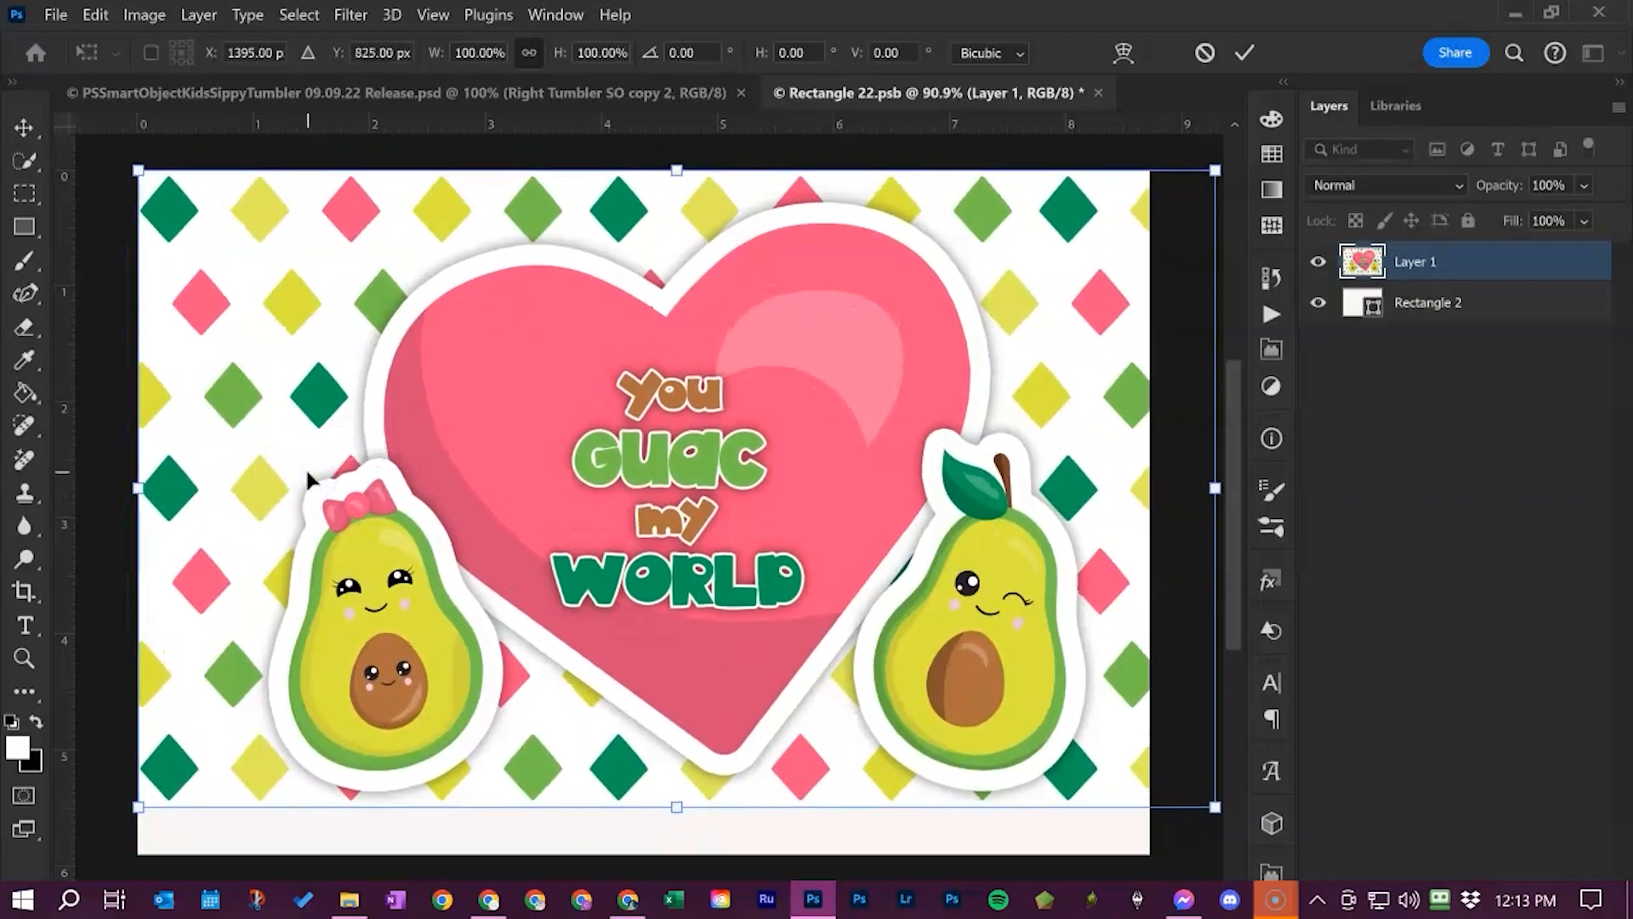
pyautogui.click(430, 15)
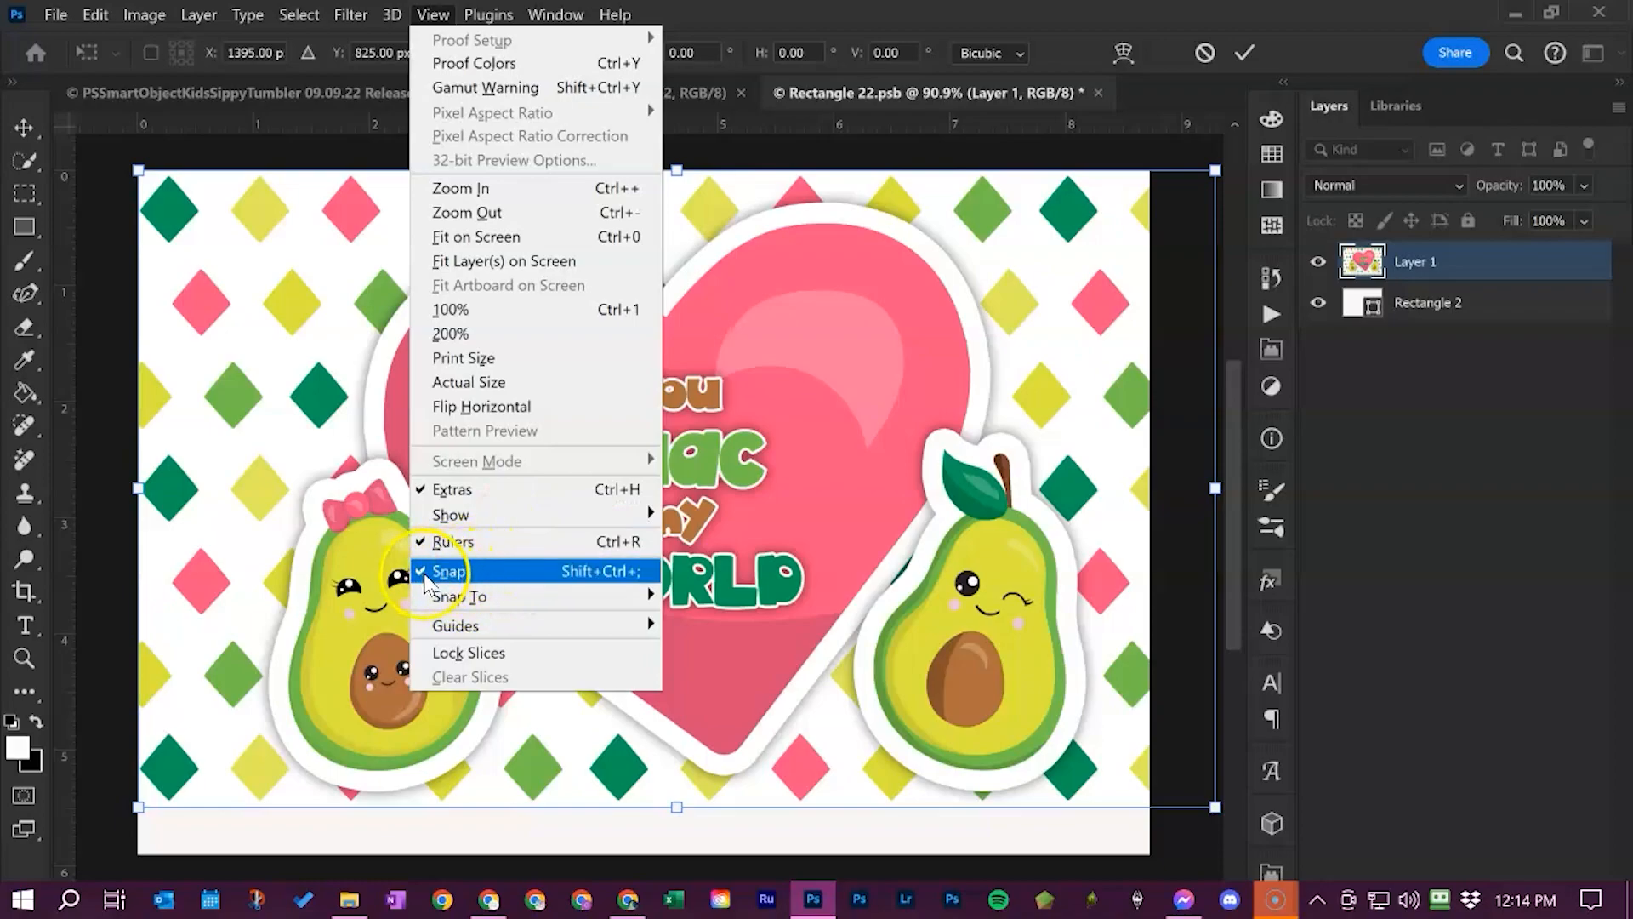
pyautogui.click(1059, 697)
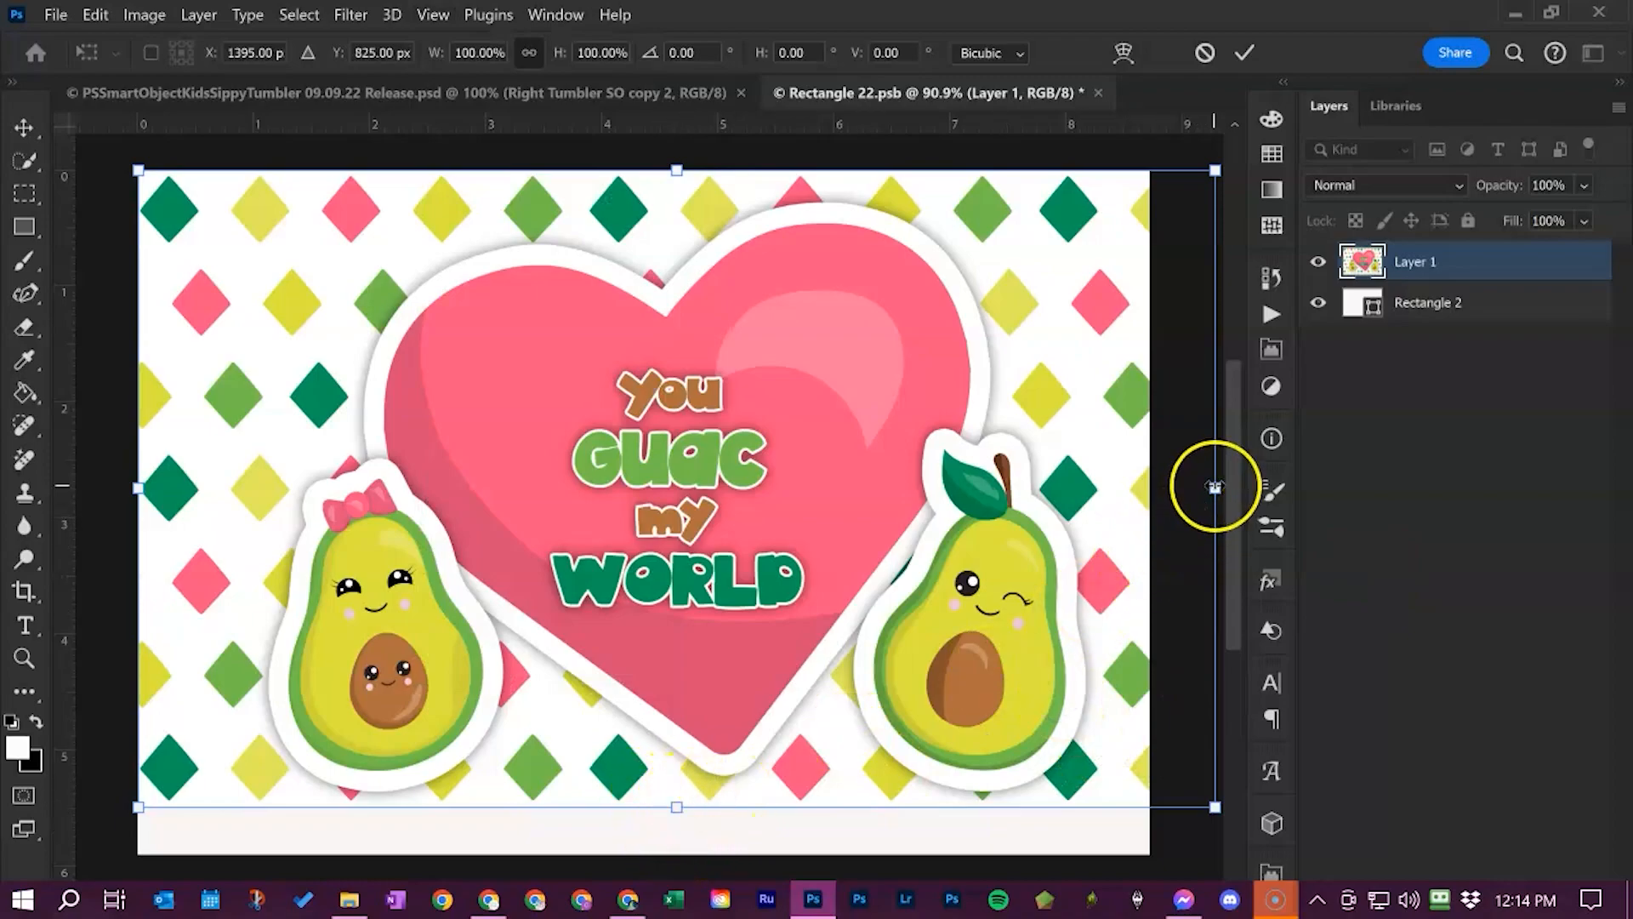
pyautogui.moveTo(605, 404)
pyautogui.mouseDown()
pyautogui.moveTo(605, 464)
pyautogui.moveTo(600, 449)
pyautogui.moveTo(620, 460)
pyautogui.moveTo(554, 467)
pyautogui.moveTo(600, 454)
pyautogui.moveTo(606, 391)
pyautogui.mouseUp()
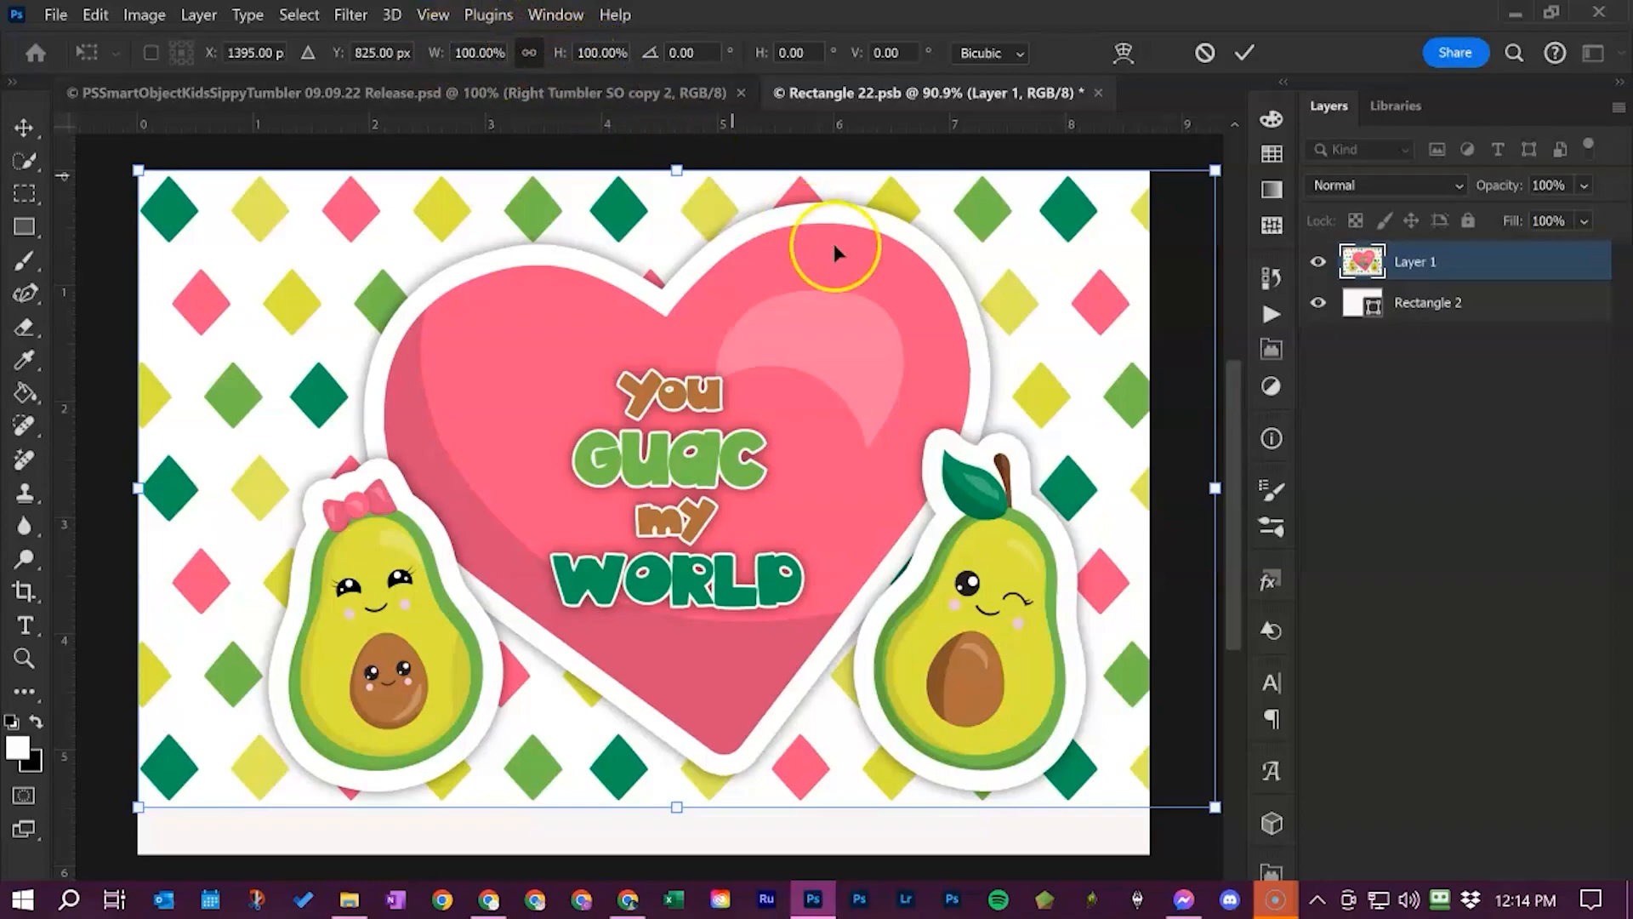
# Try scaling the design down proportionally to 98.70% from its side edge, and undo the resize
pyautogui.moveTo(1214, 487)
pyautogui.mouseDown()
pyautogui.moveTo(933, 544)
pyautogui.moveTo(1145, 477)
pyautogui.moveTo(1213, 479)
pyautogui.moveTo(1201, 487)
pyautogui.mouseUp()
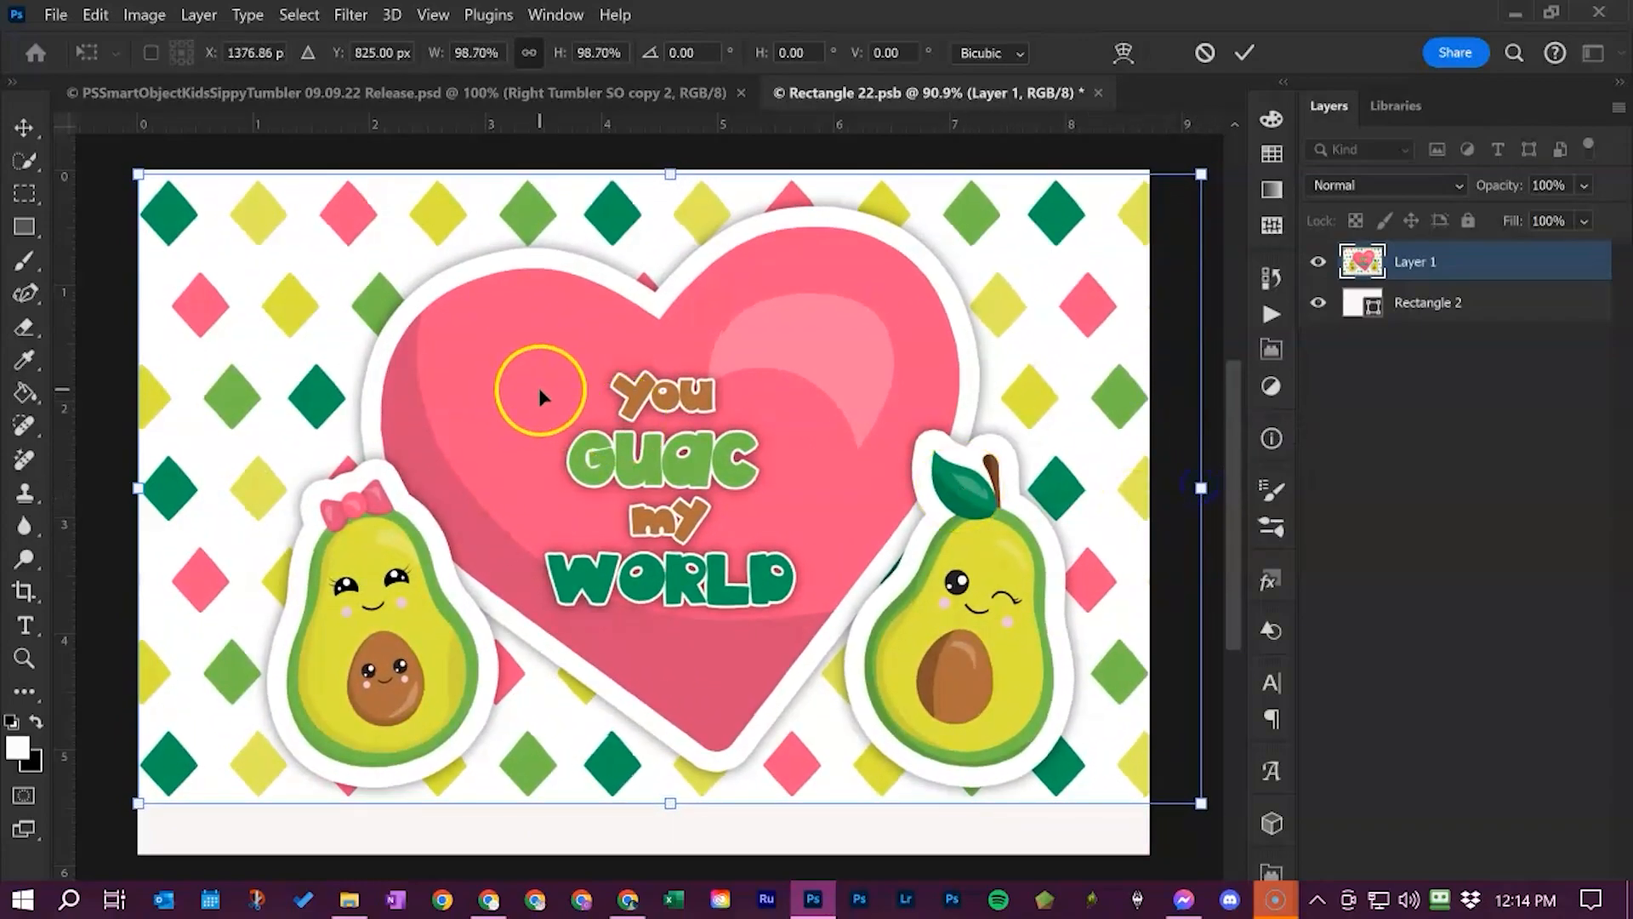
pyautogui.hotkey('ctrl', 'z')
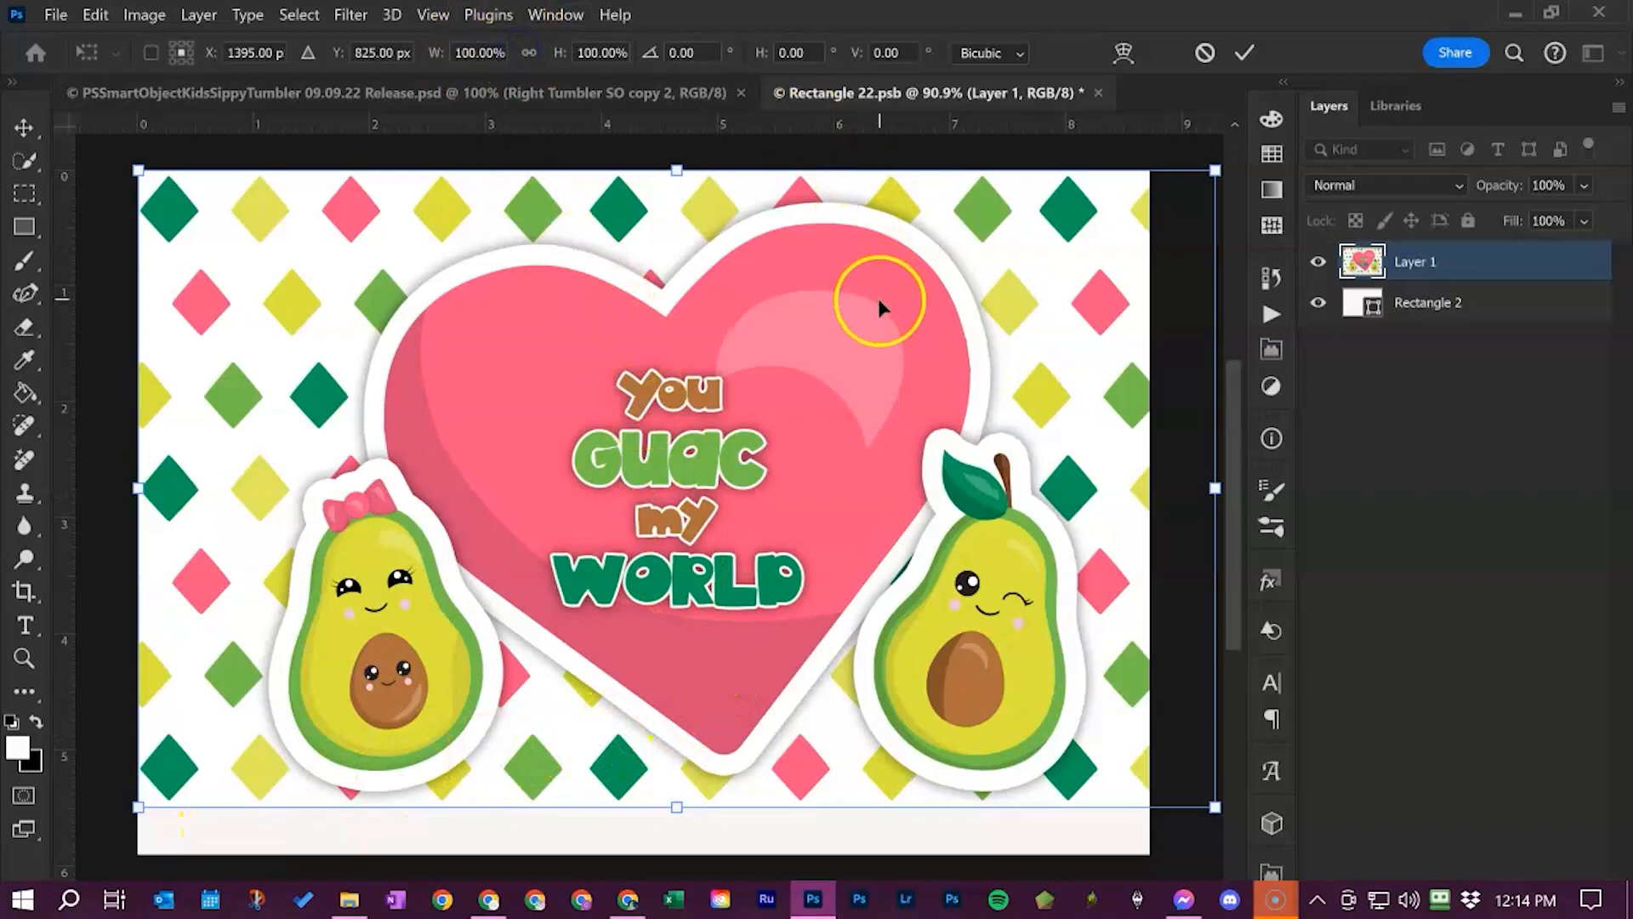
pyautogui.moveTo(1215, 488)
pyautogui.mouseDown()
pyautogui.moveTo(1120, 514)
pyautogui.moveTo(1225, 474)
pyautogui.moveTo(1051, 529)
pyautogui.moveTo(1185, 485)
pyautogui.moveTo(1195, 501)
pyautogui.mouseUp()
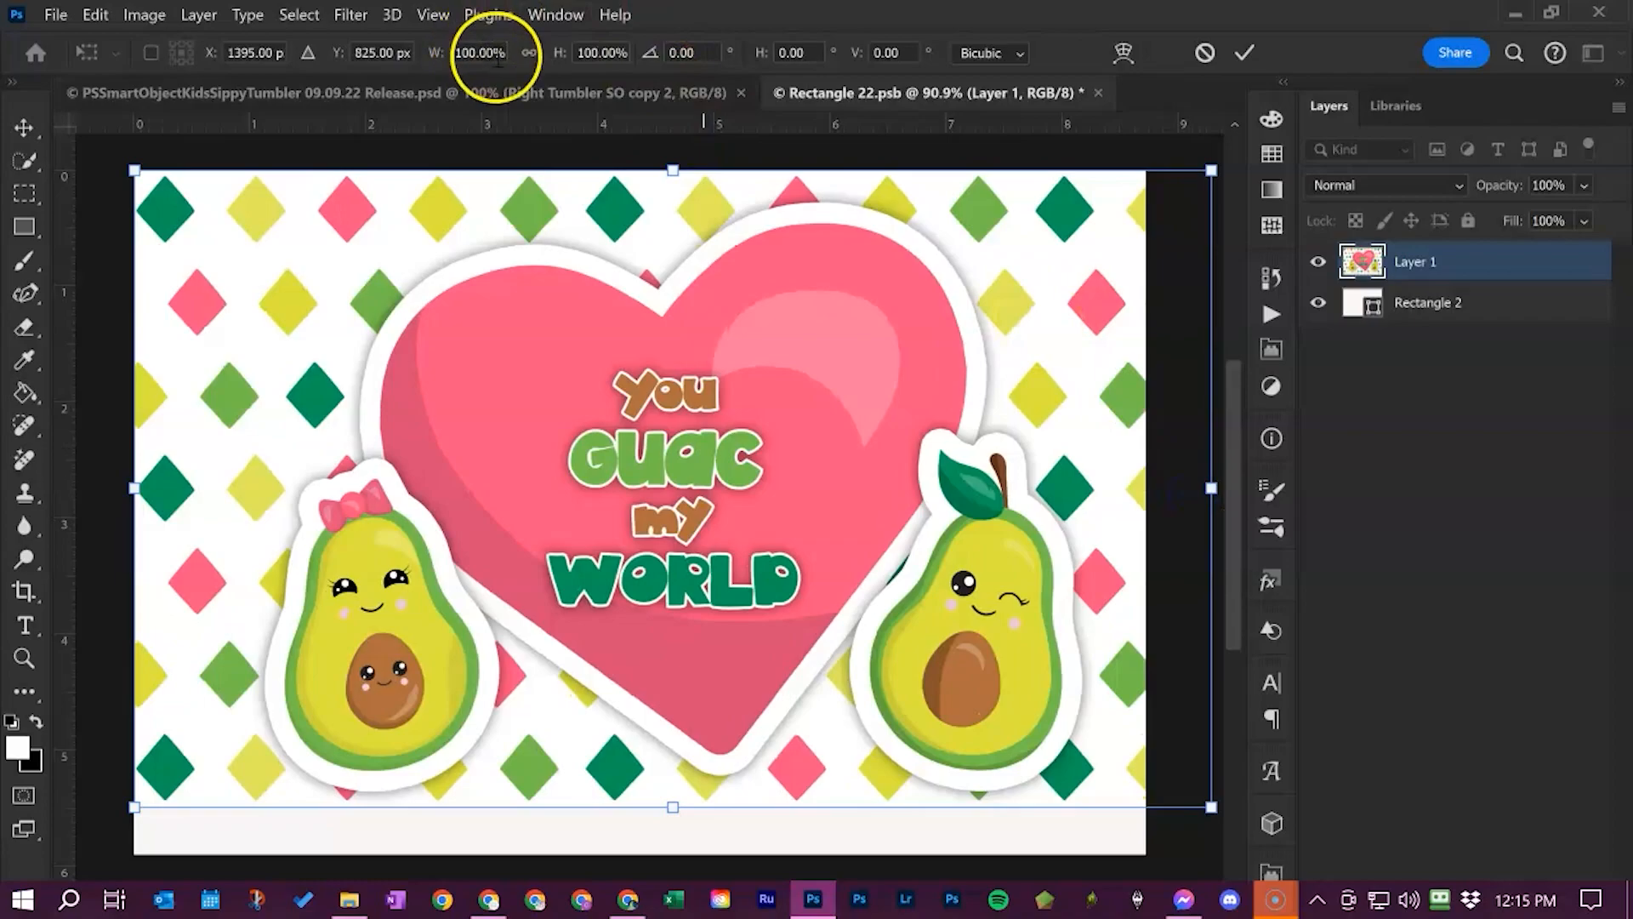
# Stretch the design non-proportionally to about 93.76% width and 107.27% height so it fills the canvas, and commit the transform
pyautogui.click(529, 54)
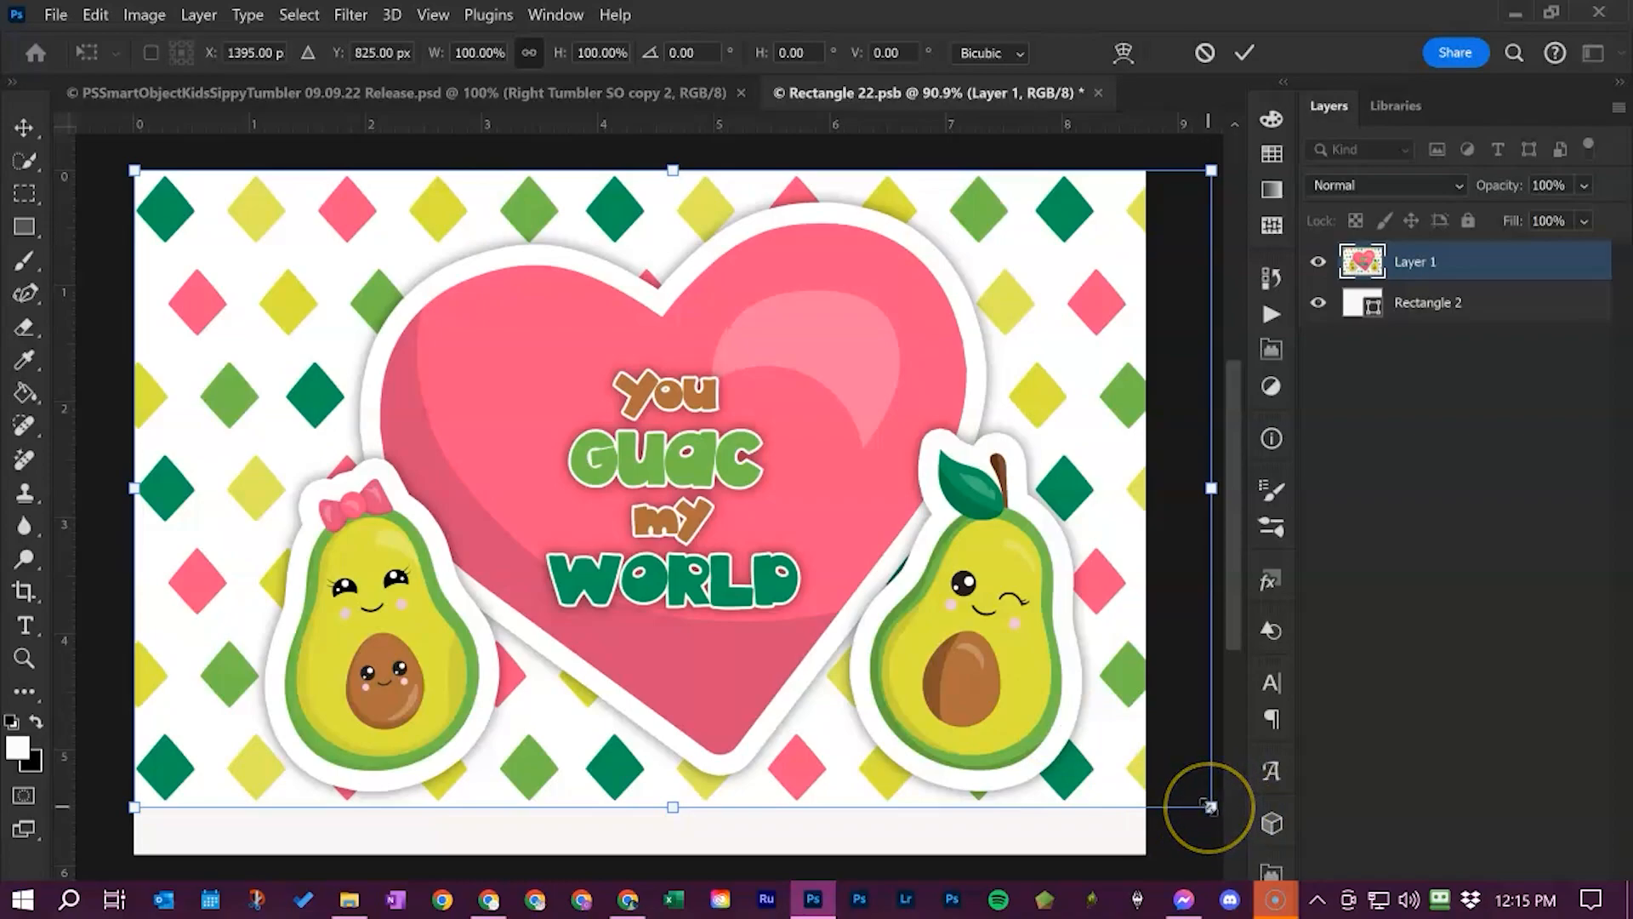
pyautogui.moveTo(1209, 806); pyautogui.dragTo(1141, 851)
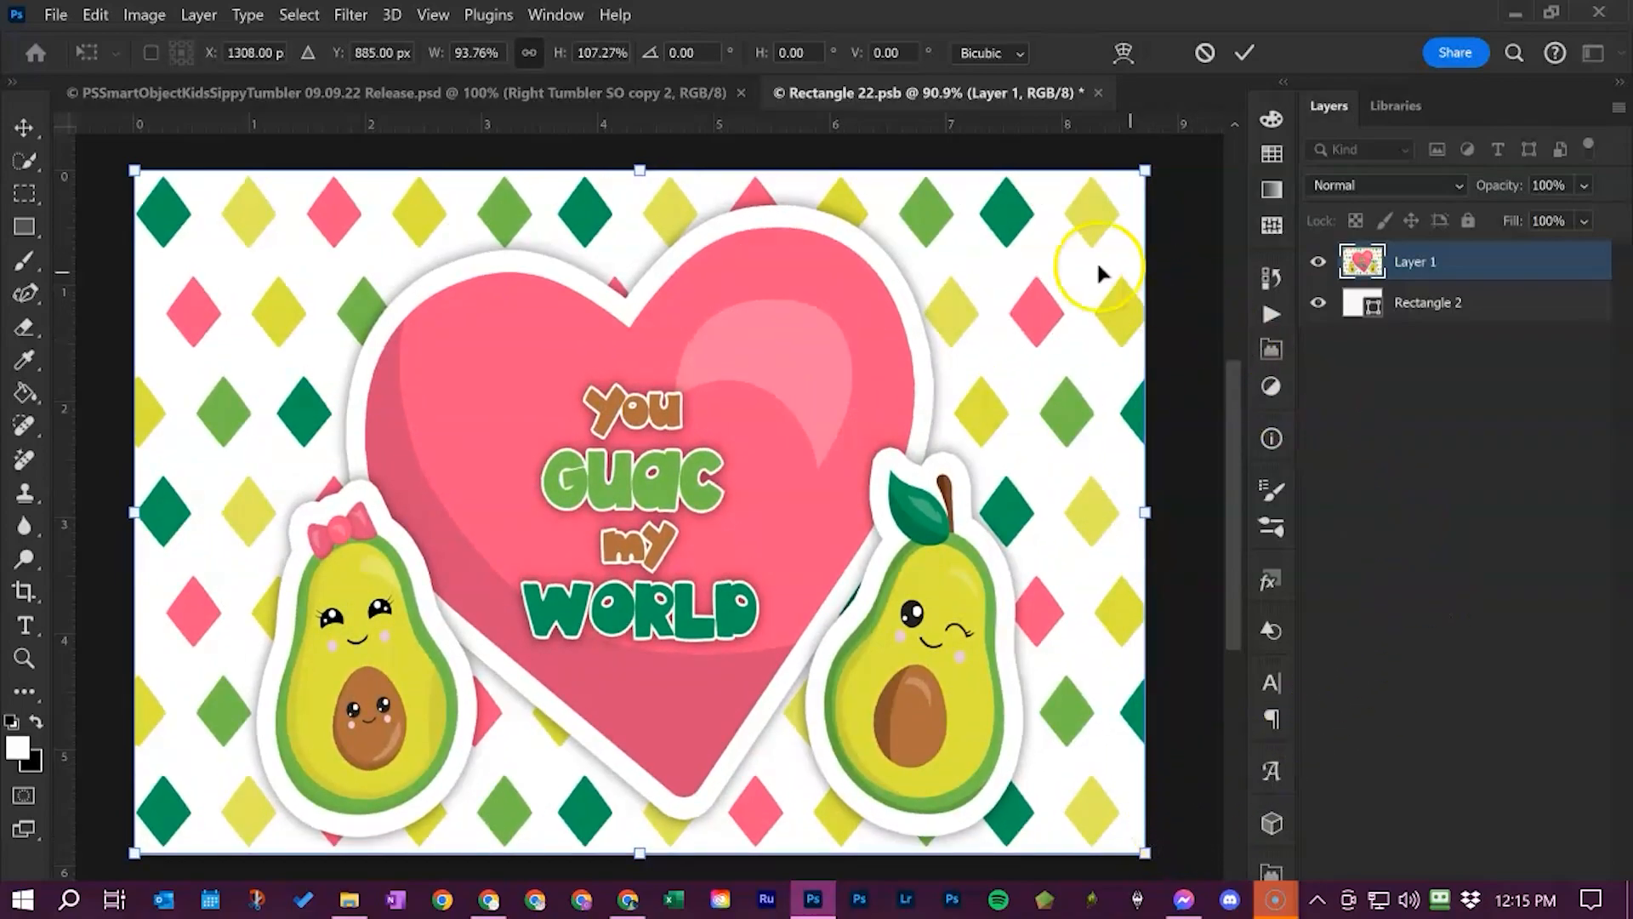
pyautogui.click(1253, 51)
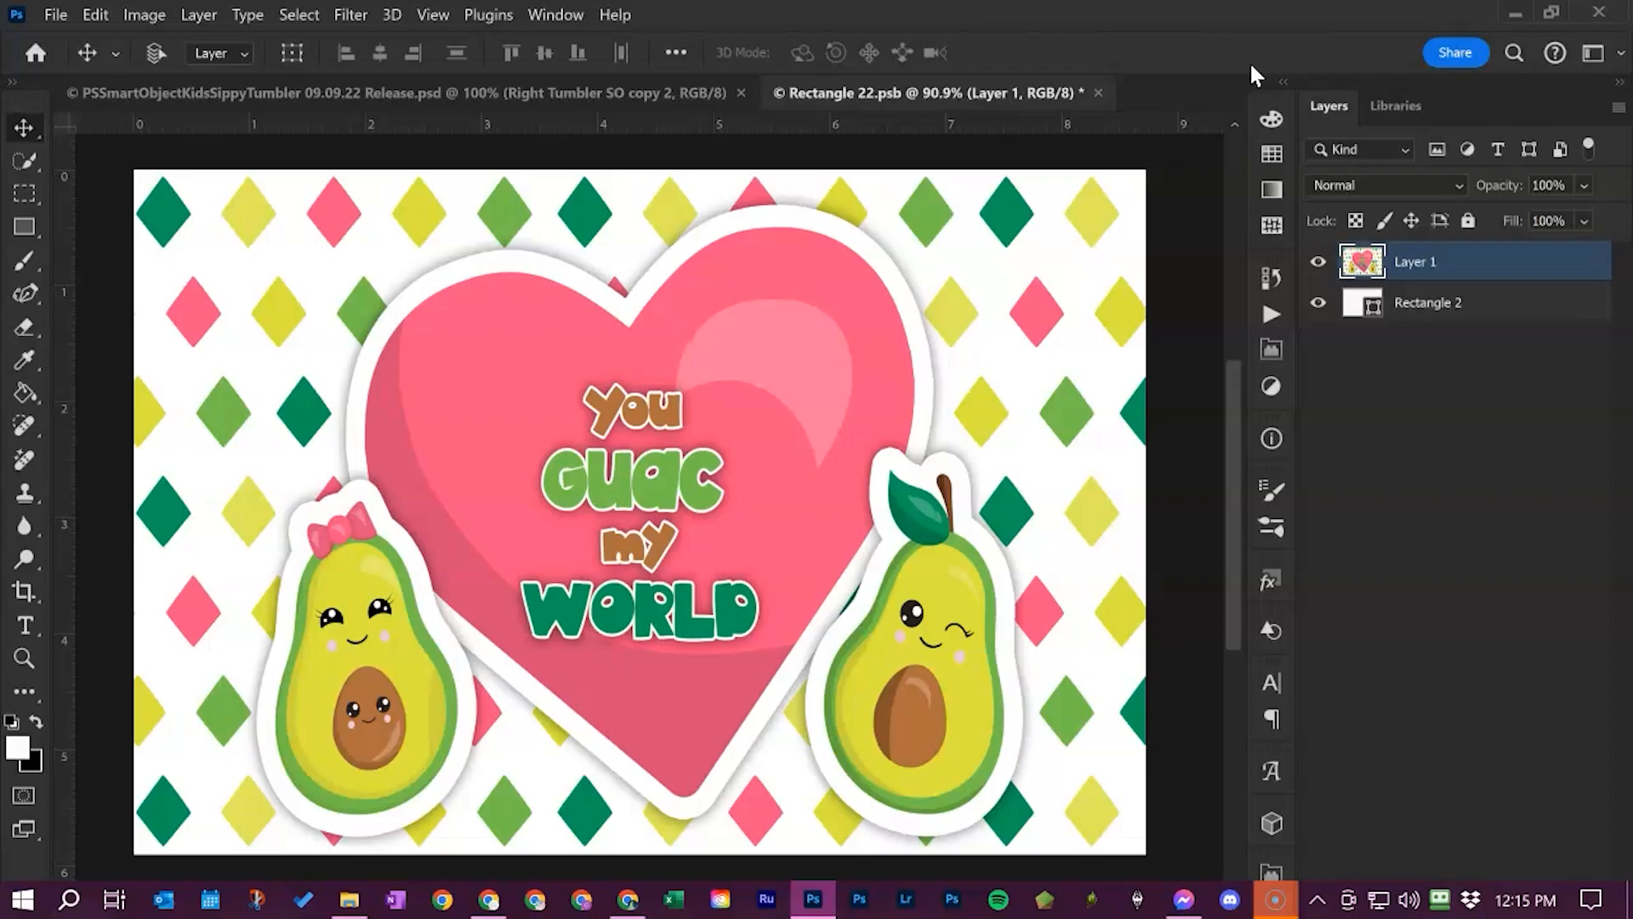
# Save the edited smart object and close it to return to the tumbler mockup
pyautogui.click(51, 16)
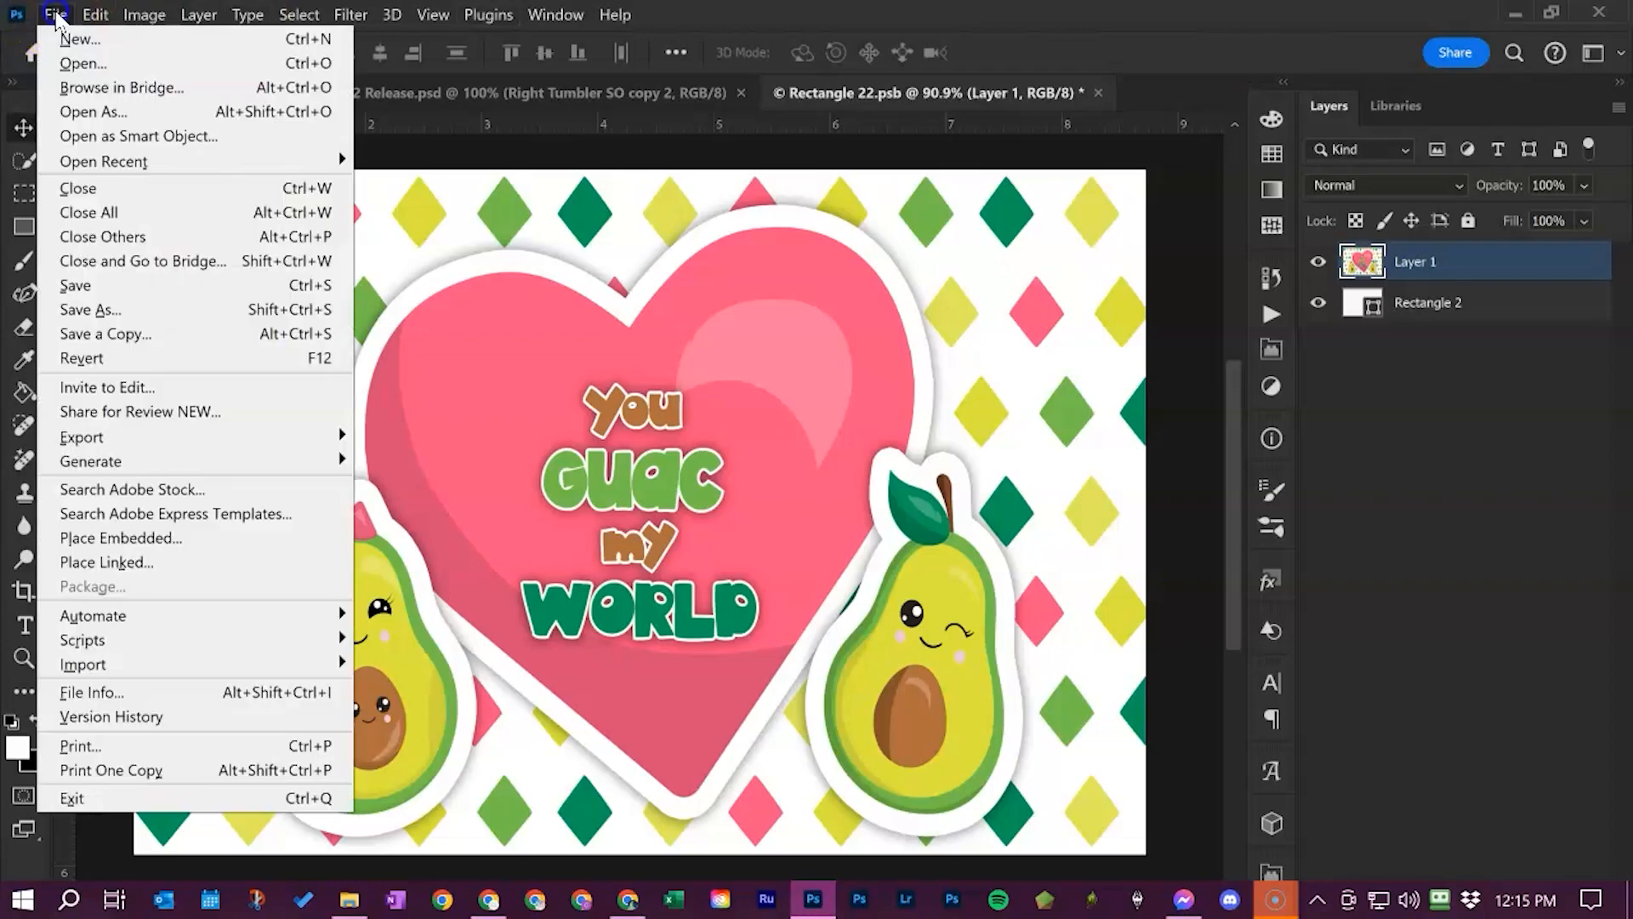
pyautogui.click(122, 296)
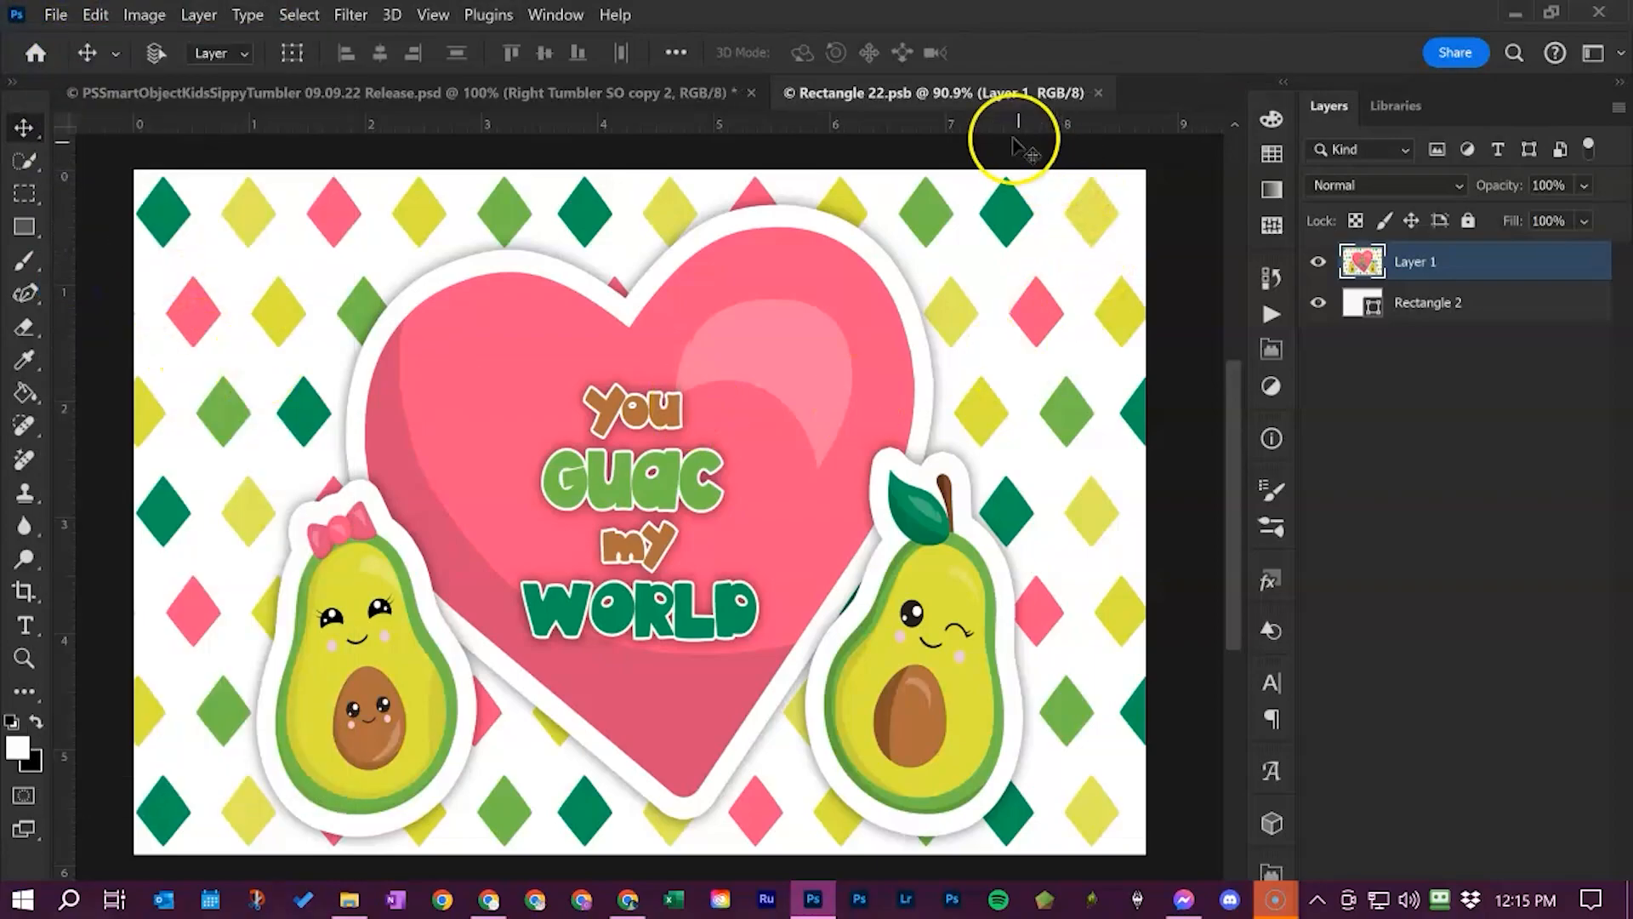
pyautogui.click(1098, 93)
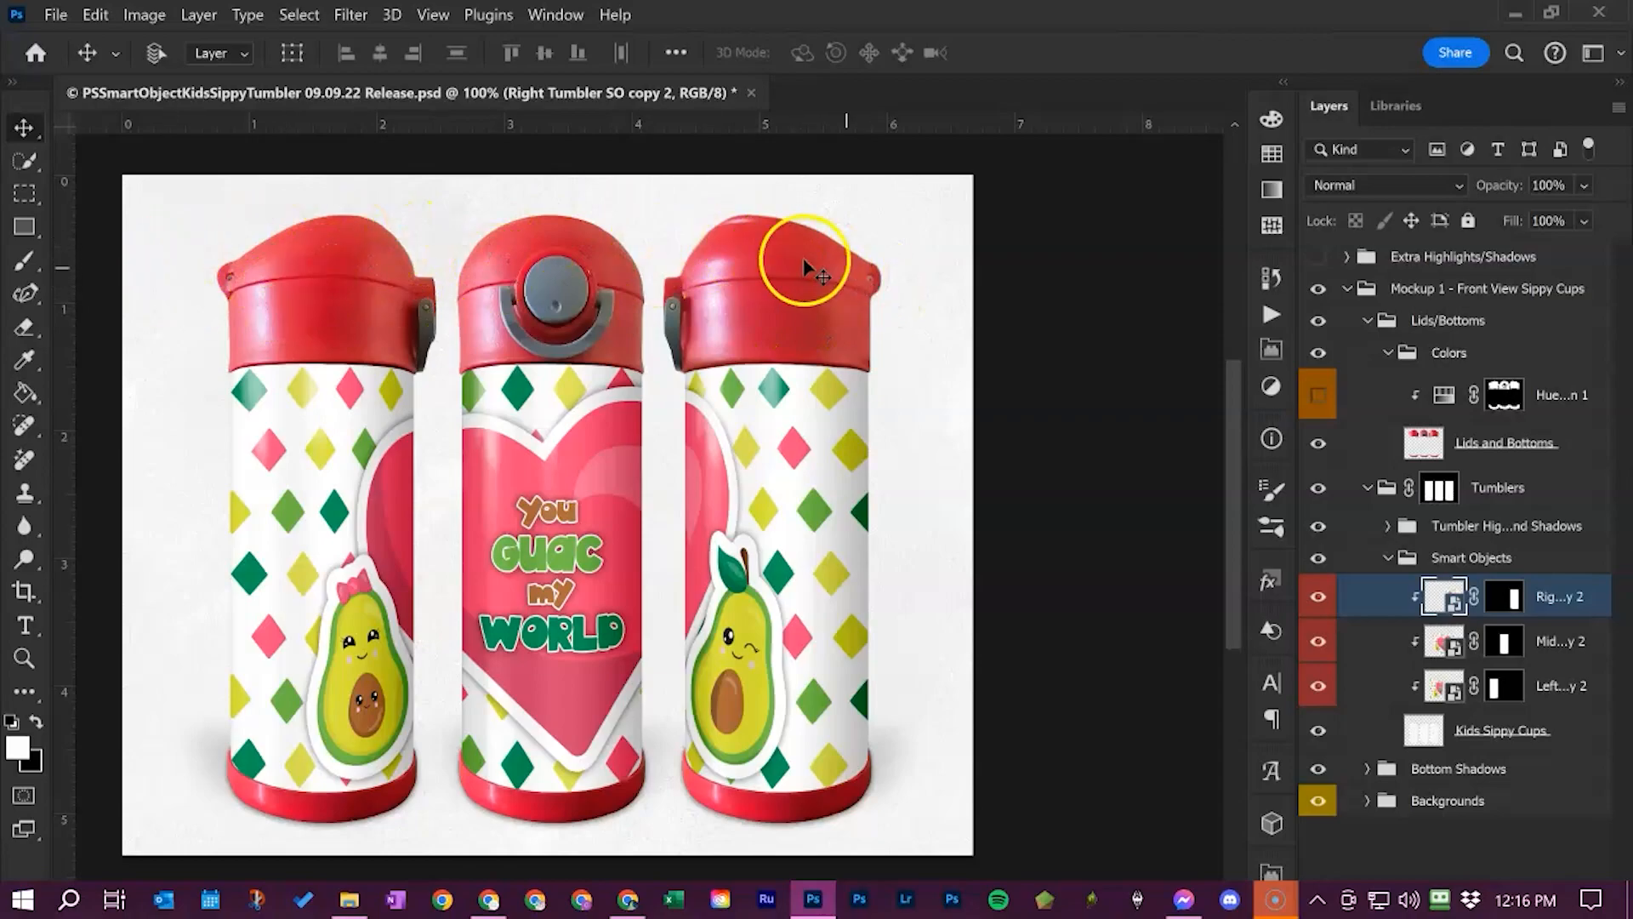
# Show the Hue/Saturation 1 adjustment layer that recolours the tumblers' lids and bottoms
pyautogui.click(1318, 407)
pyautogui.click(1319, 400)
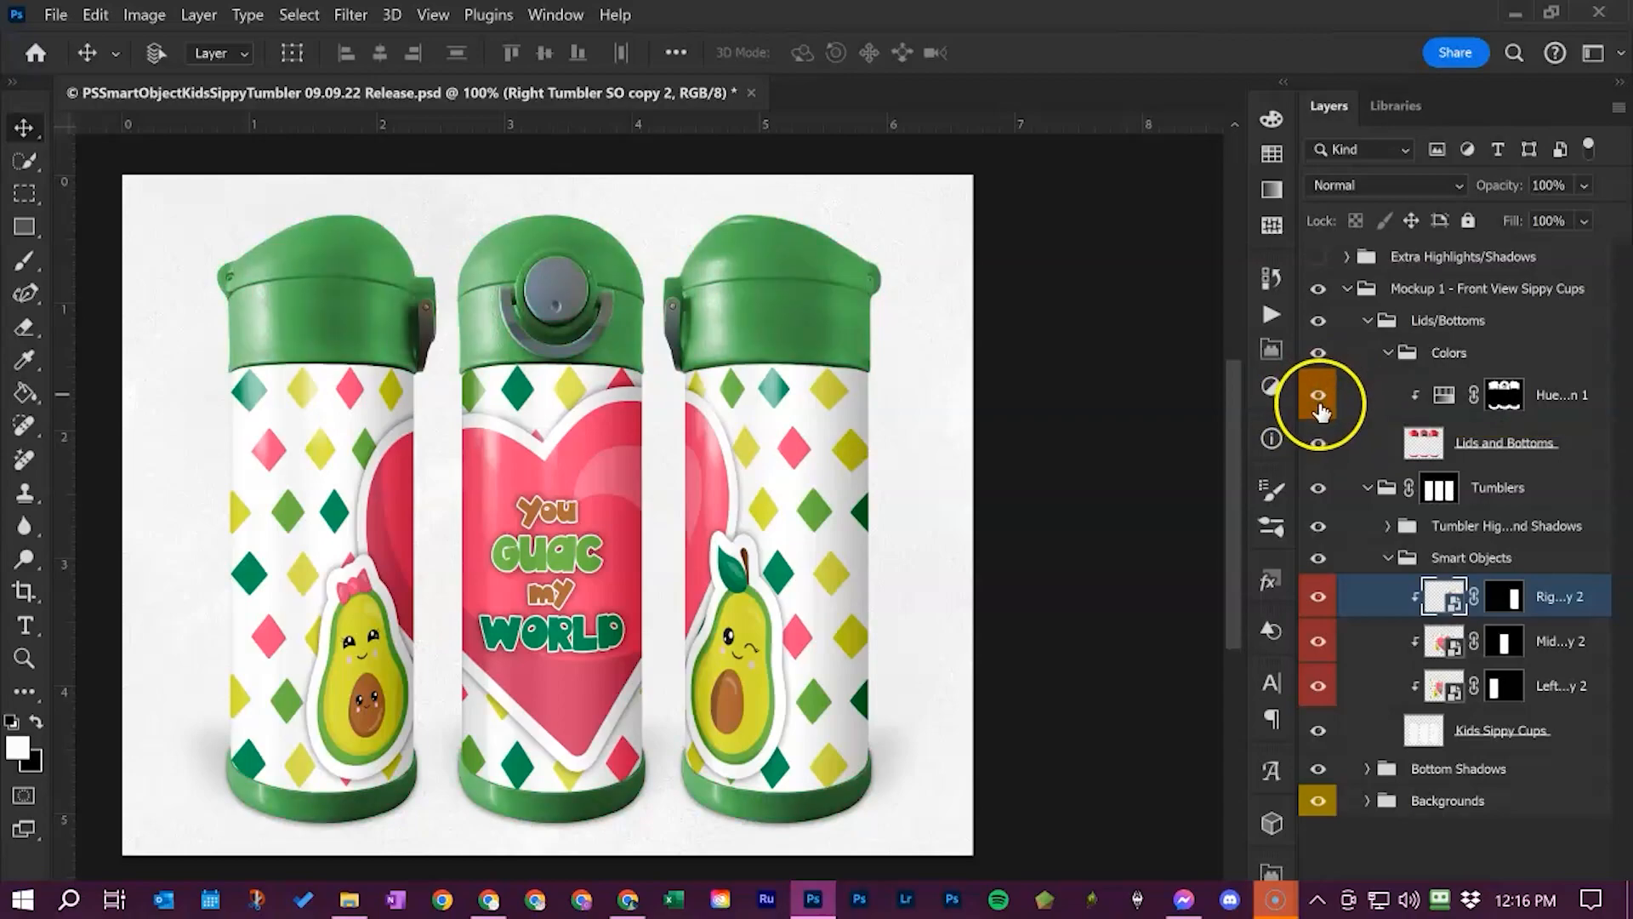
pyautogui.click(1319, 400)
# Recolour the lids and bottoms pink by setting the Hue/Saturation 1 adjustment to Hue 337, Saturation 69 and Lightness +14
pyautogui.doubleClick(1446, 398)
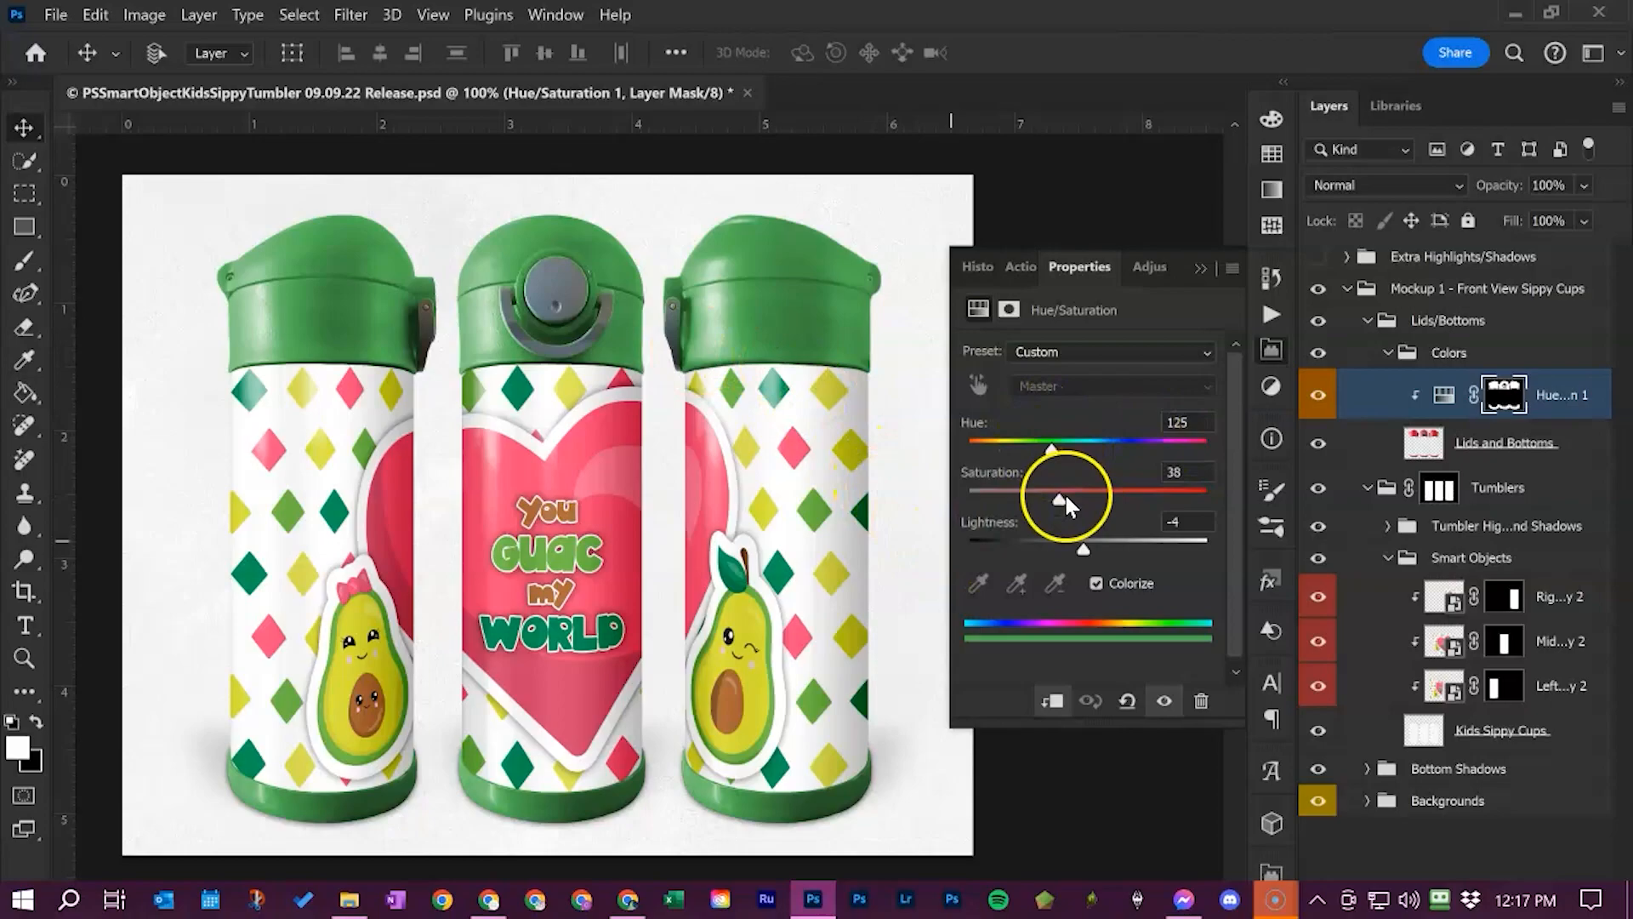
pyautogui.moveTo(1053, 453); pyautogui.dragTo(1175, 483)
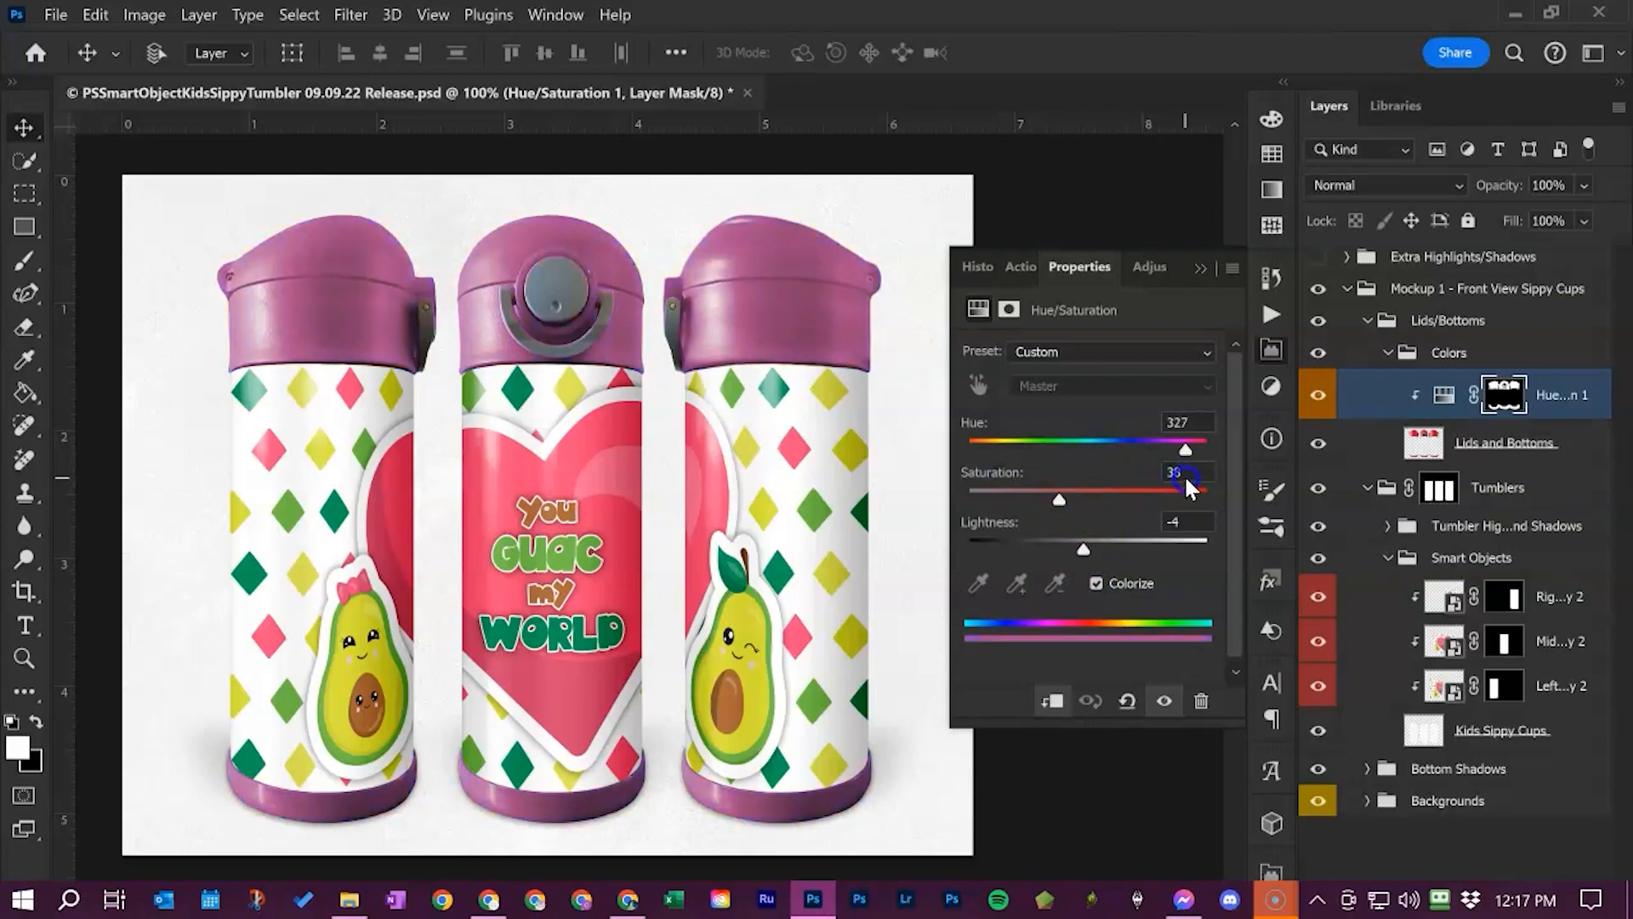
pyautogui.moveTo(1186, 487); pyautogui.dragTo(1163, 496)
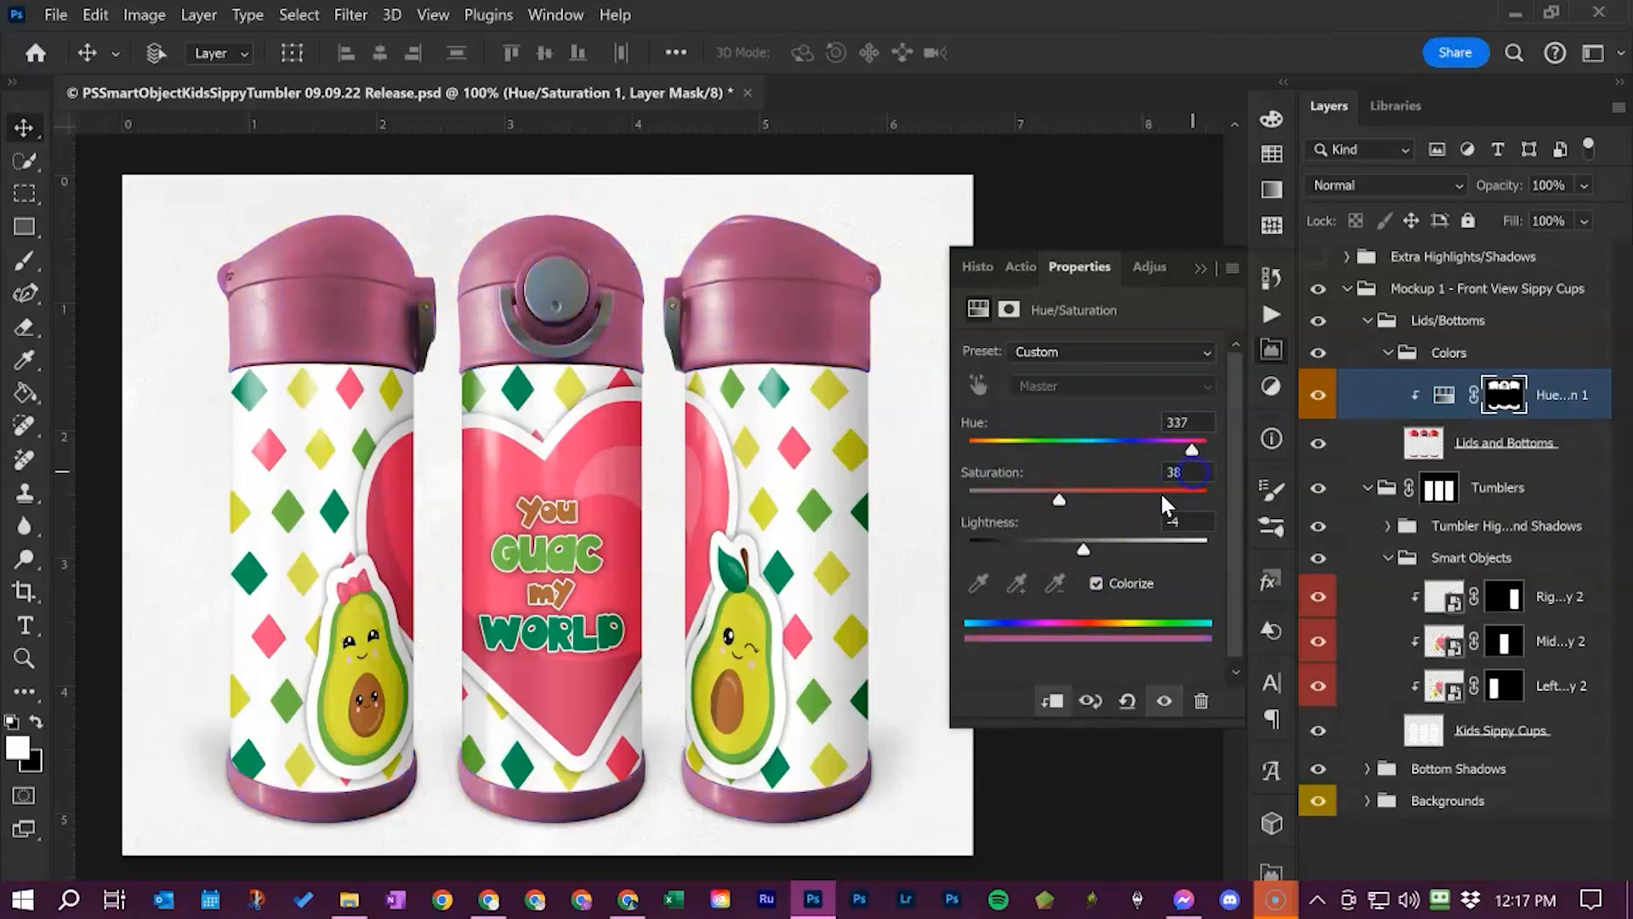
pyautogui.moveTo(1055, 501); pyautogui.dragTo(1091, 496)
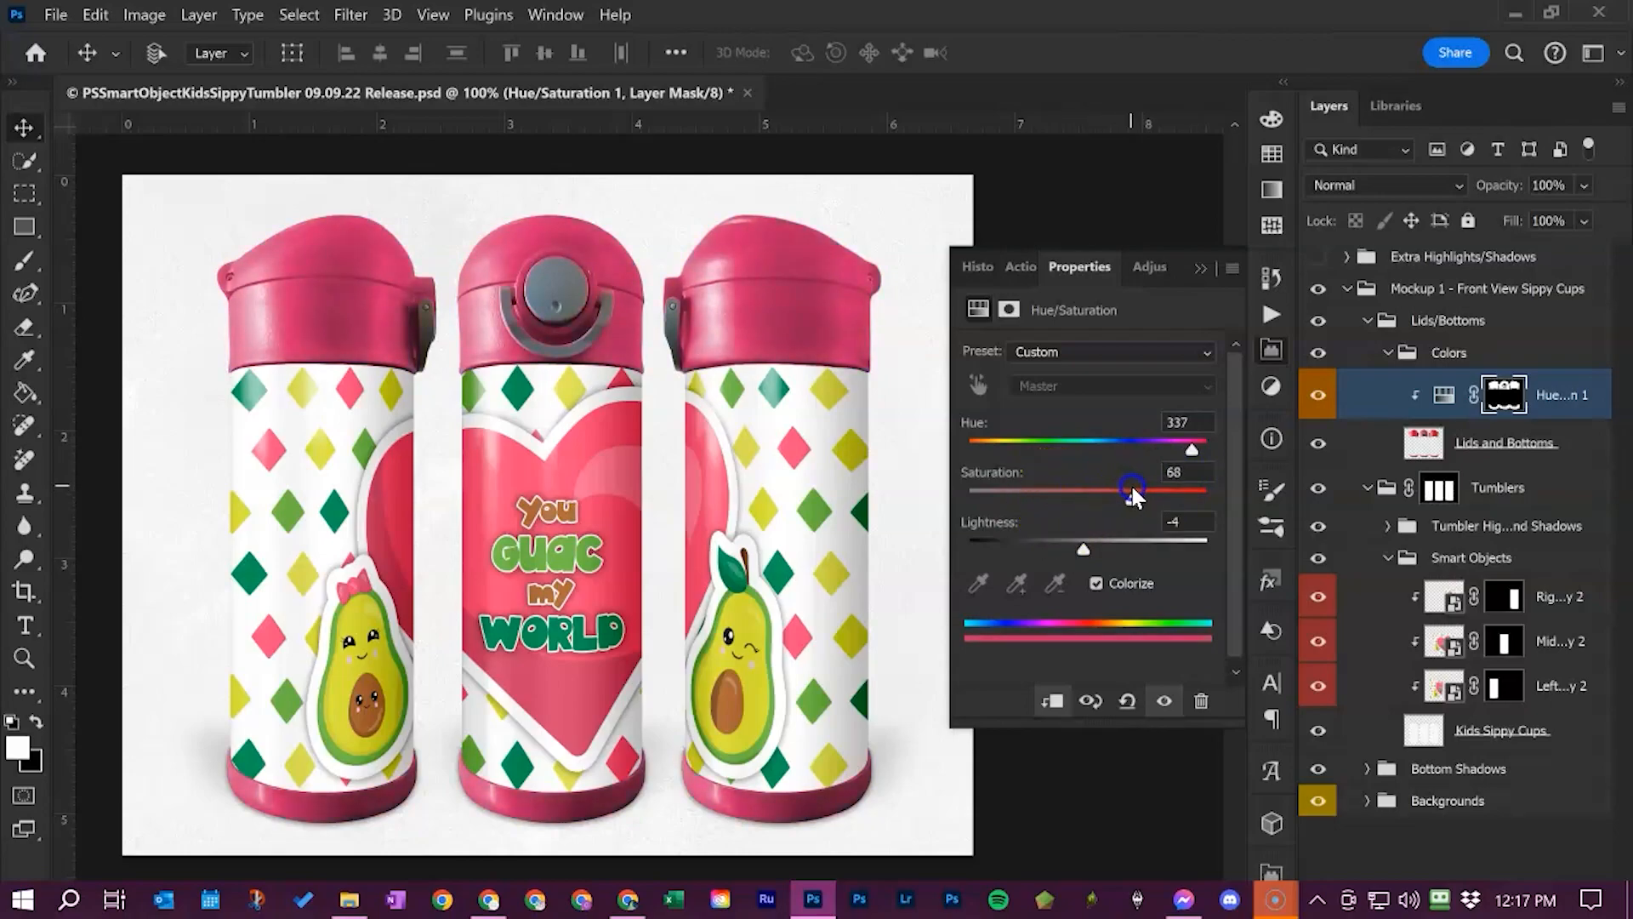
pyautogui.moveTo(1086, 555); pyautogui.dragTo(1110, 552)
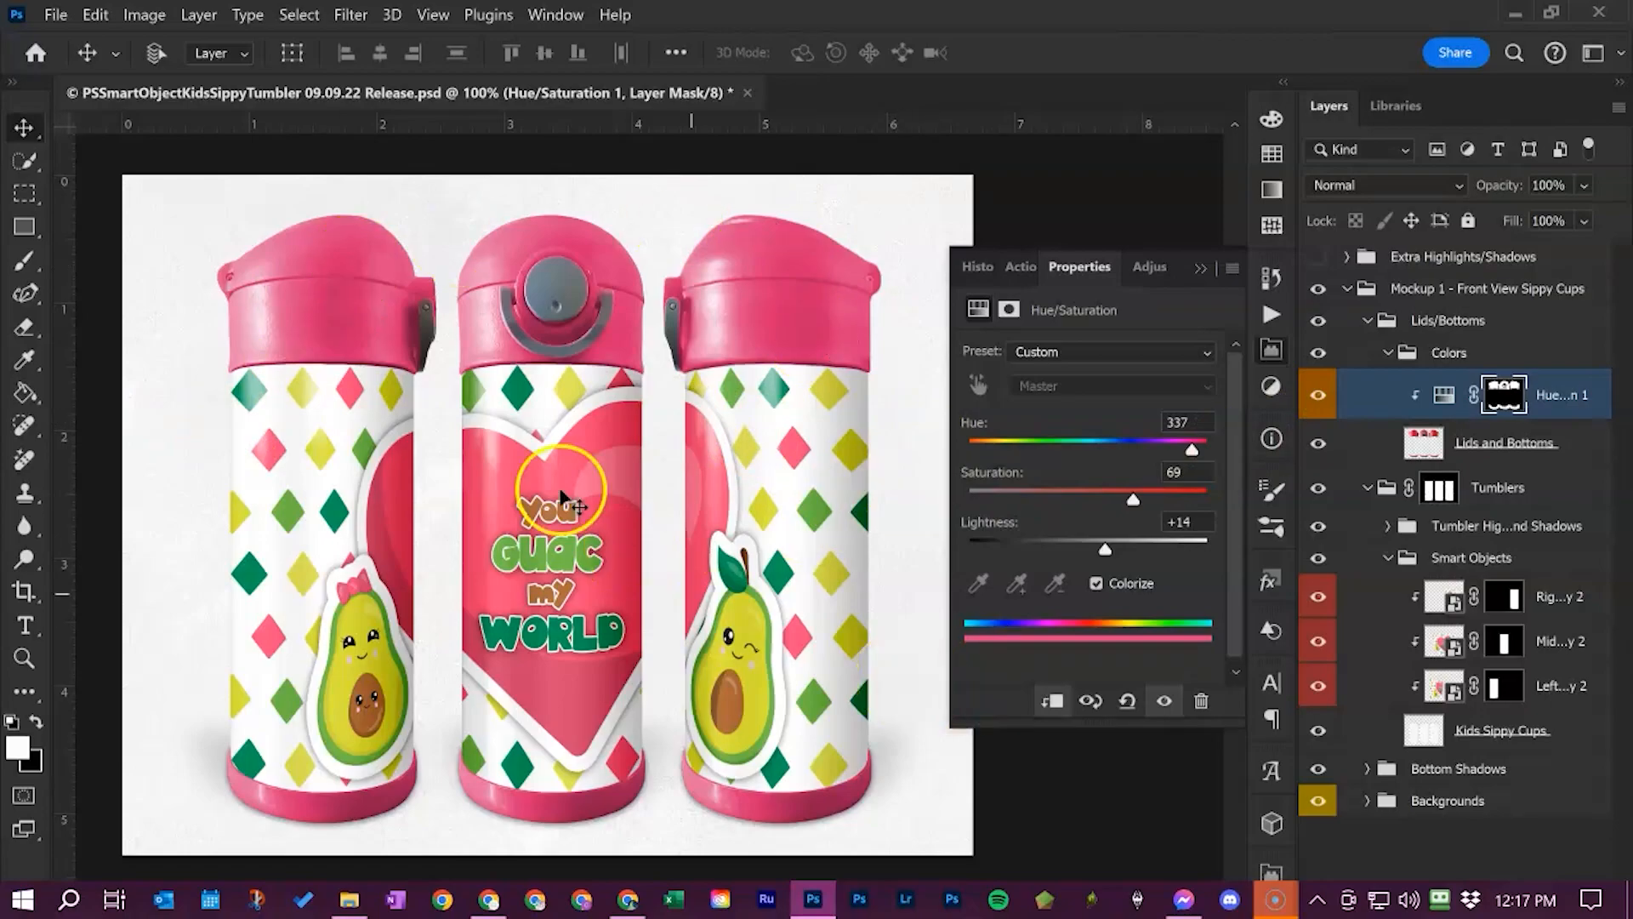
# Hide the Hue/Saturation 1 adjustment layer and collapse its settings
pyautogui.click(1317, 396)
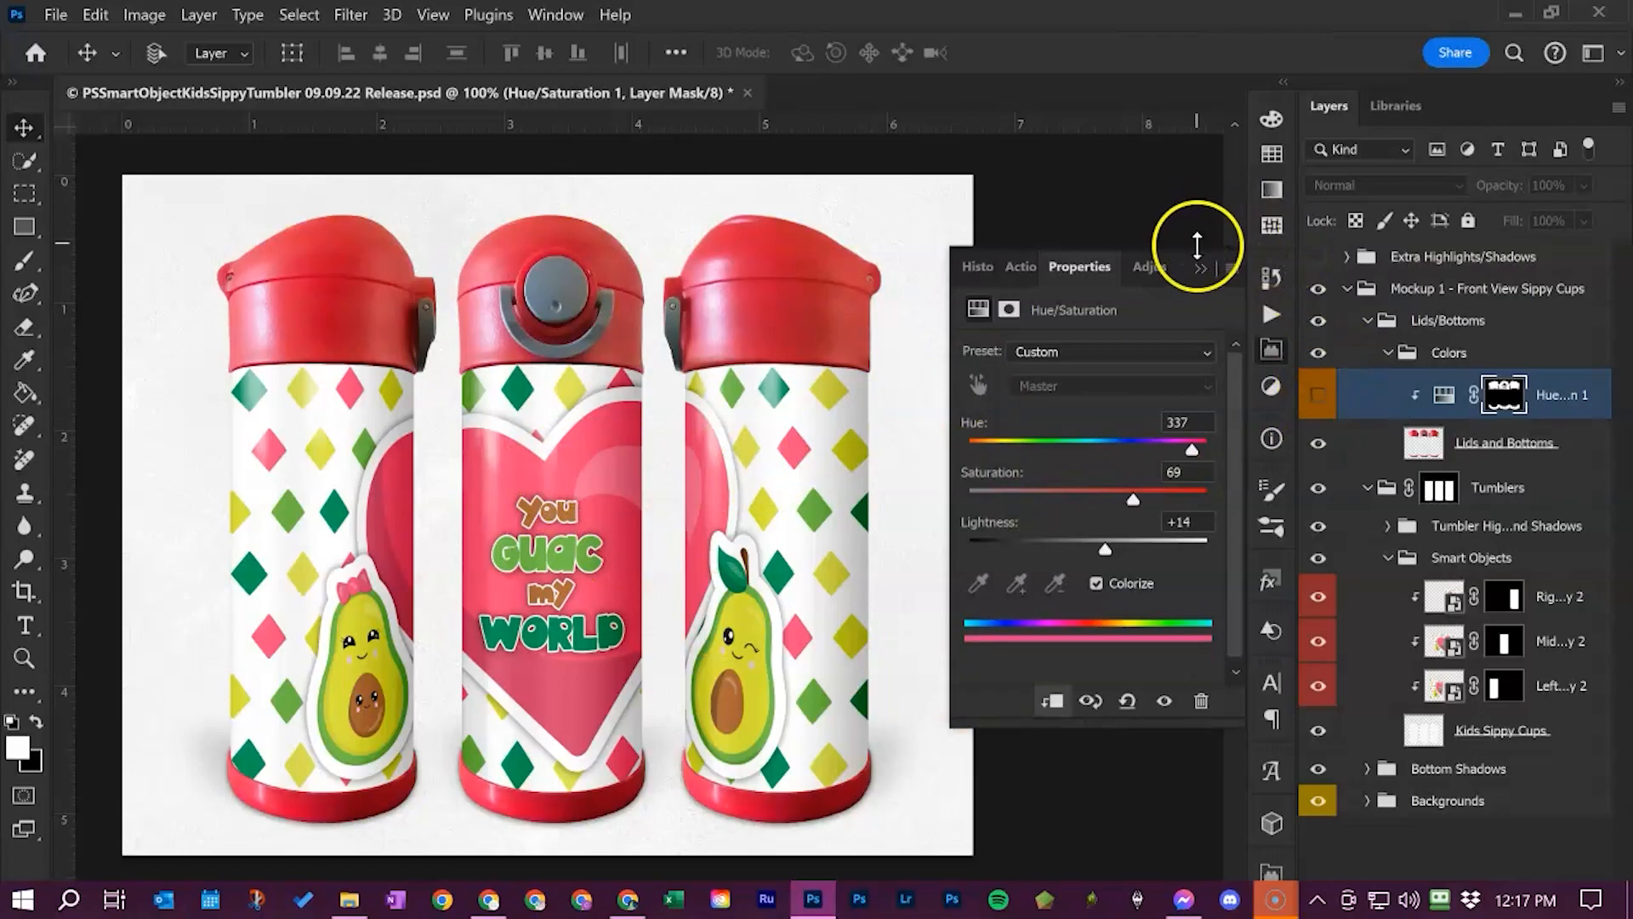
pyautogui.click(1200, 268)
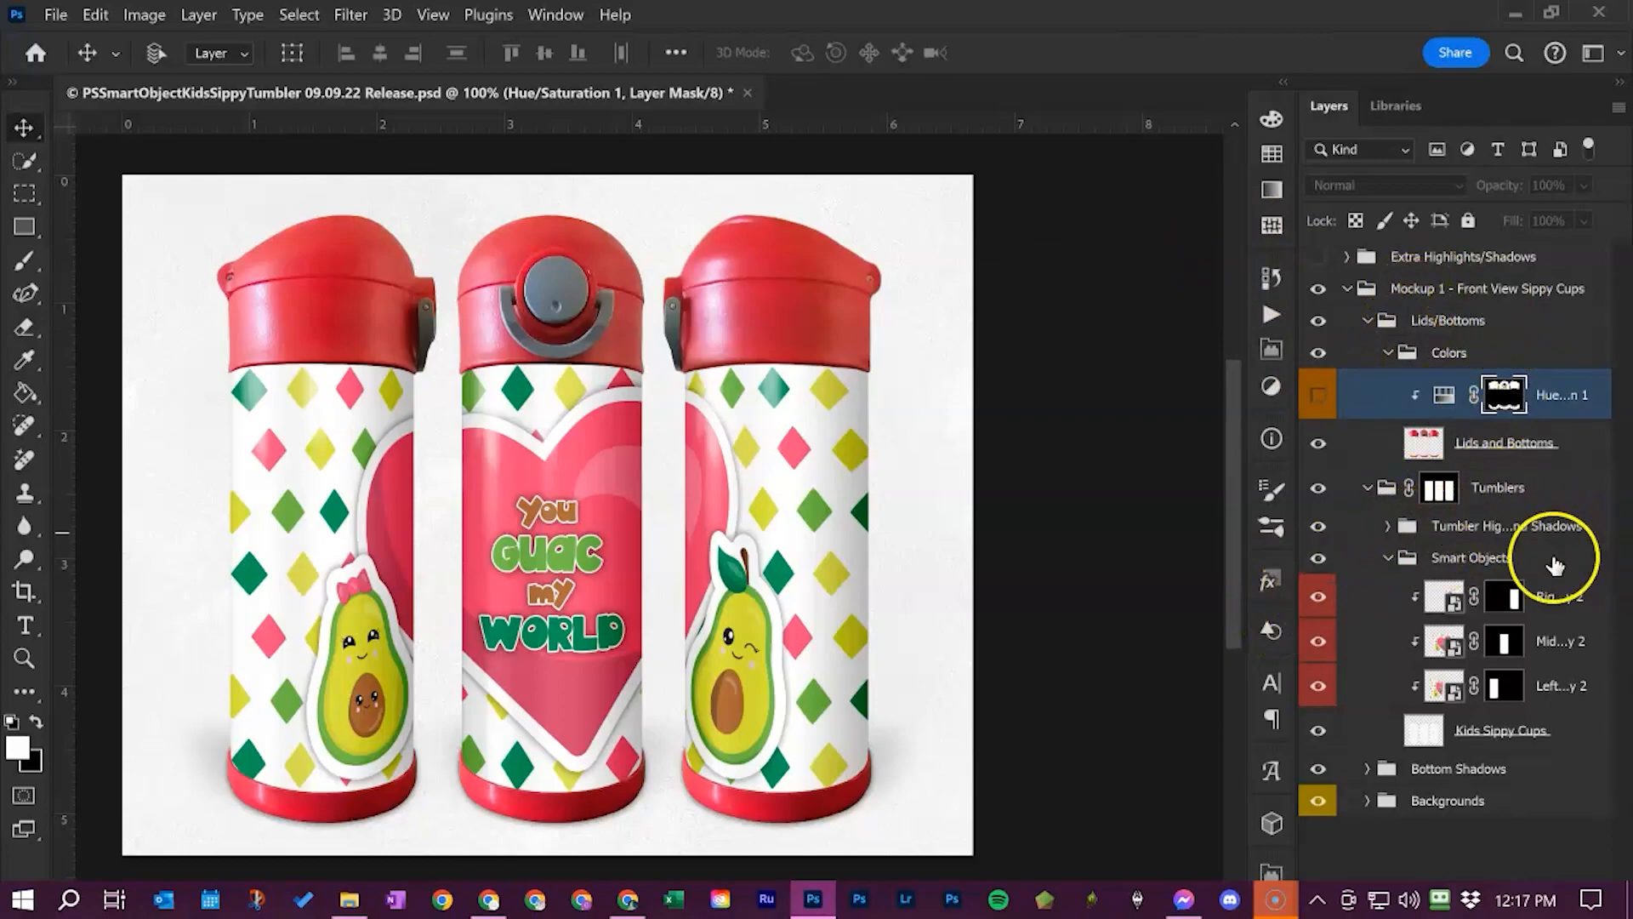
# Examine the Glossy Overcoat, Highlights and Shading copy layers in the left tumbler's highlights and shadows group, including blending mode and opacity
pyautogui.click(1388, 526)
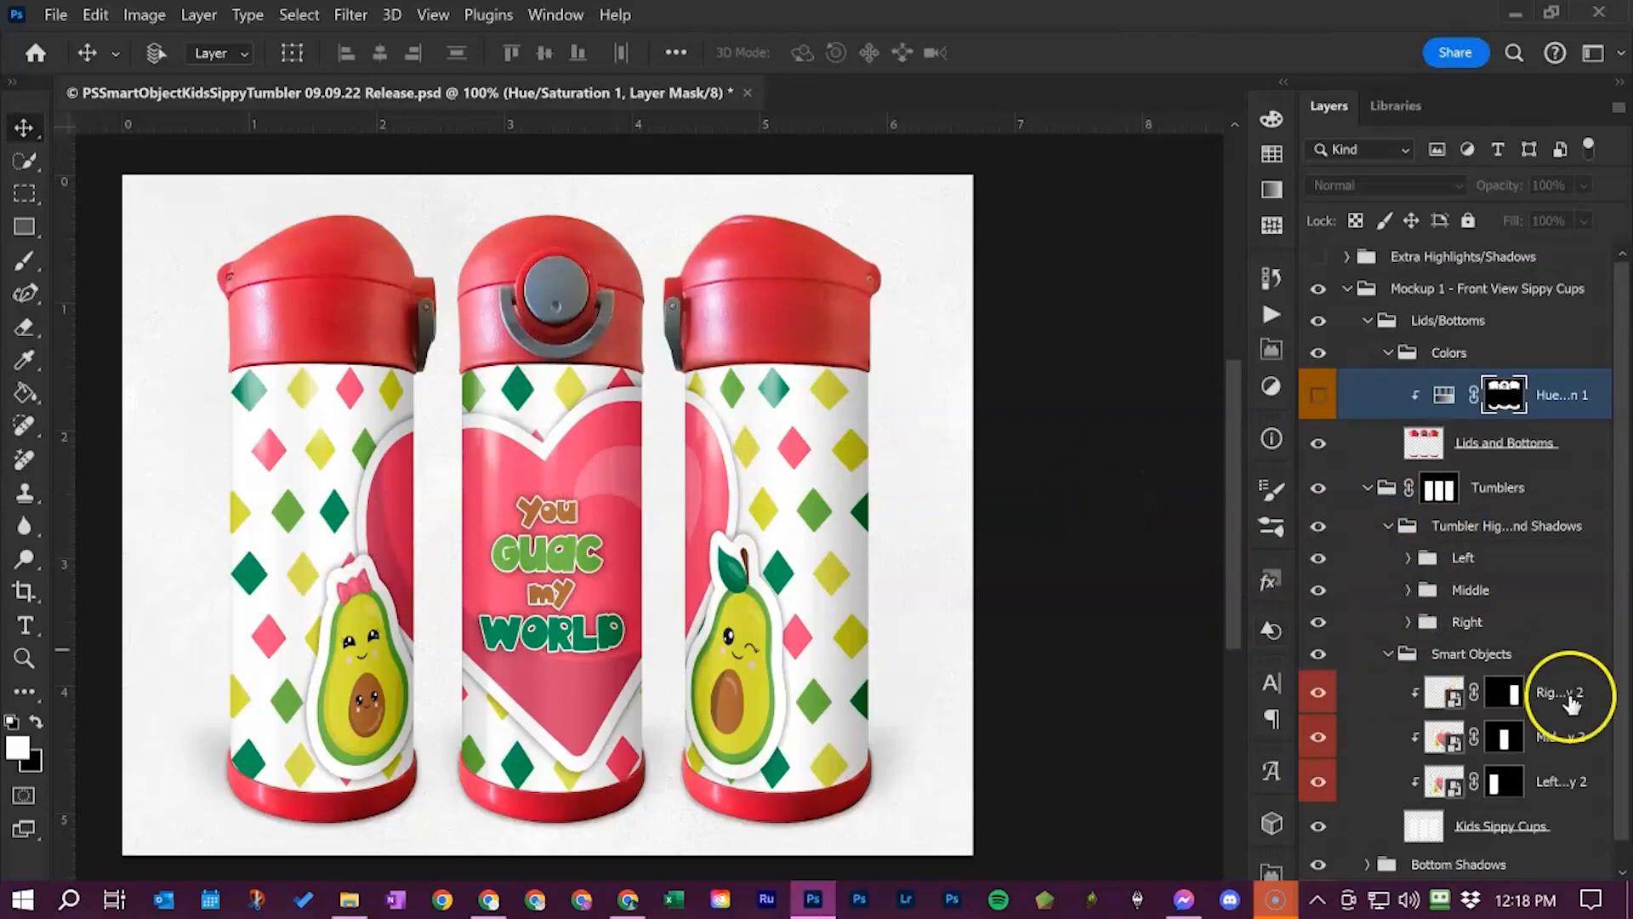
pyautogui.click(1484, 563)
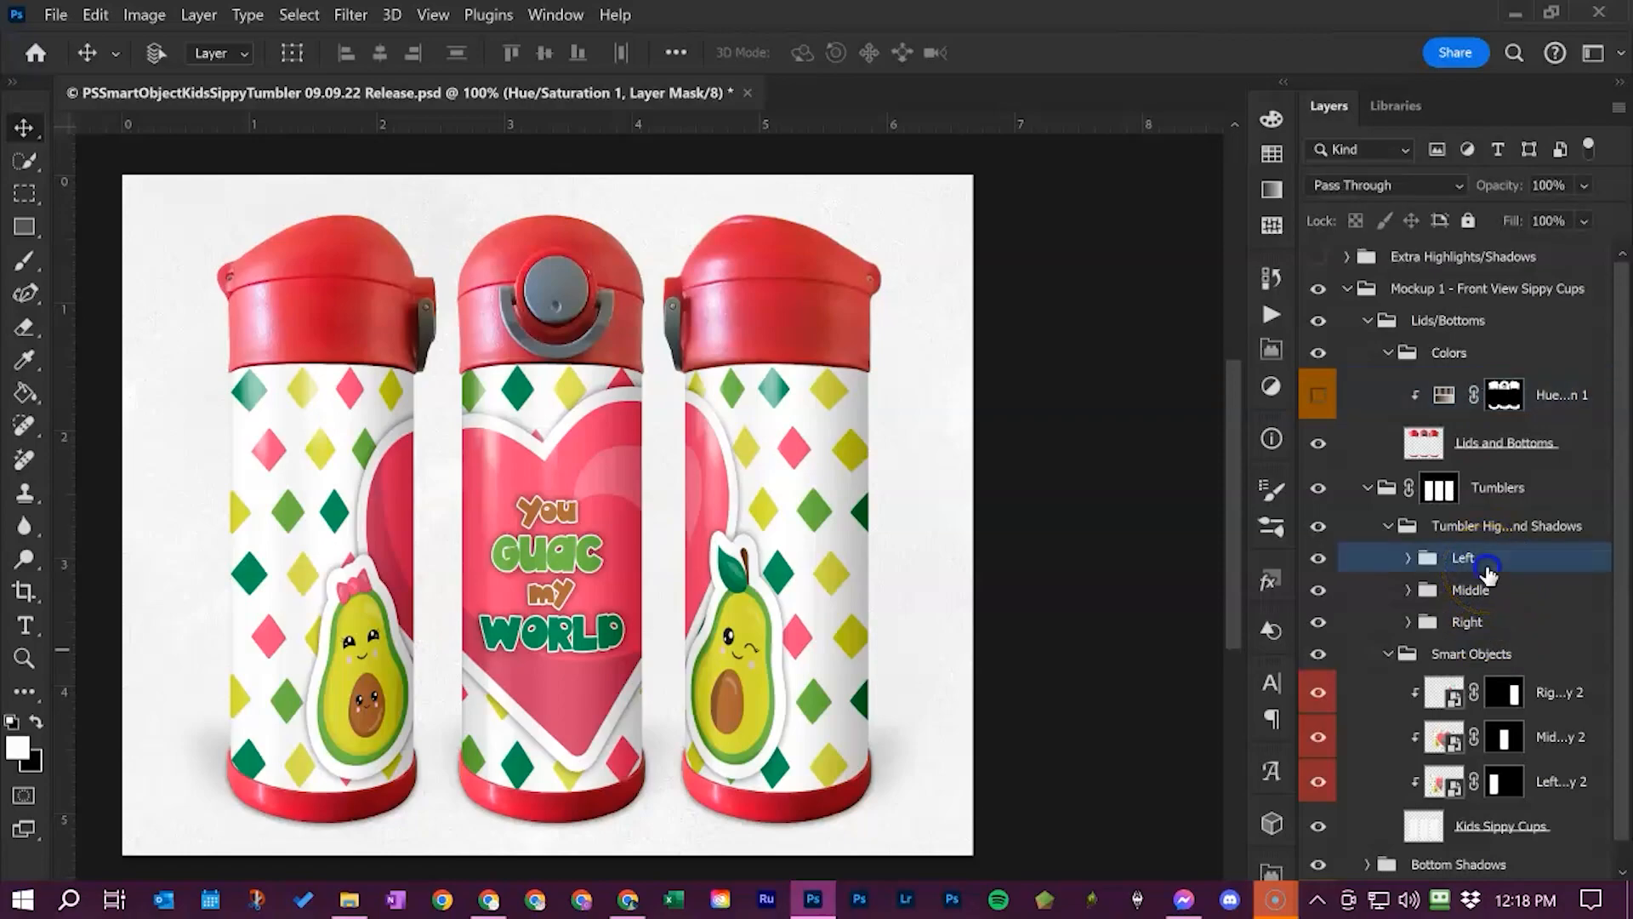
pyautogui.click(1409, 560)
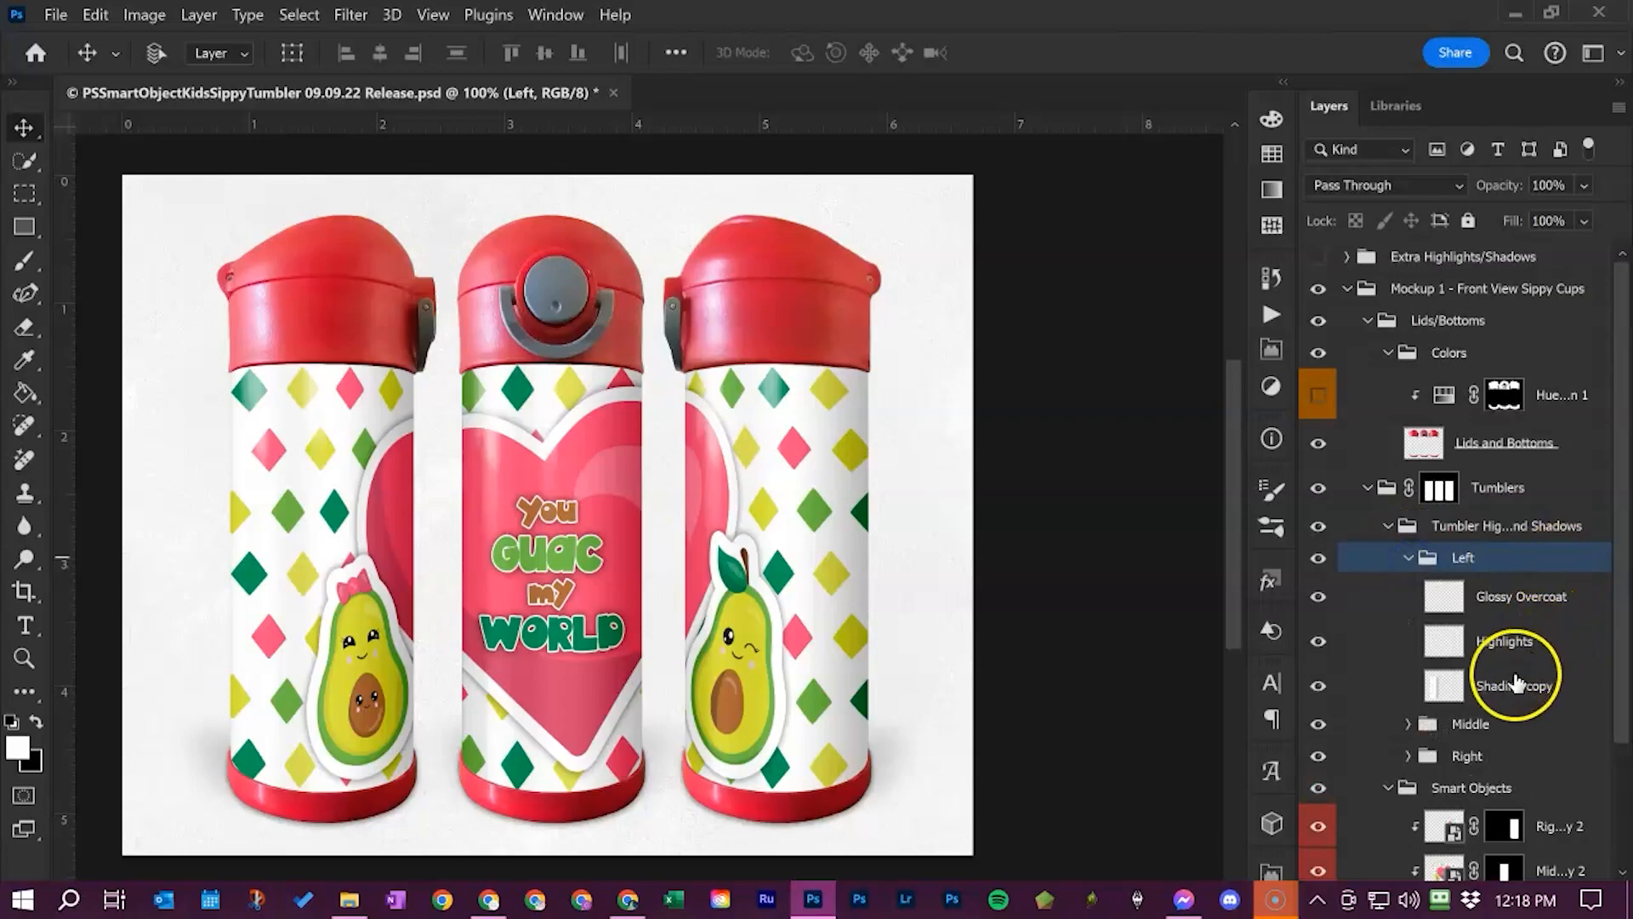
pyautogui.click(1541, 614)
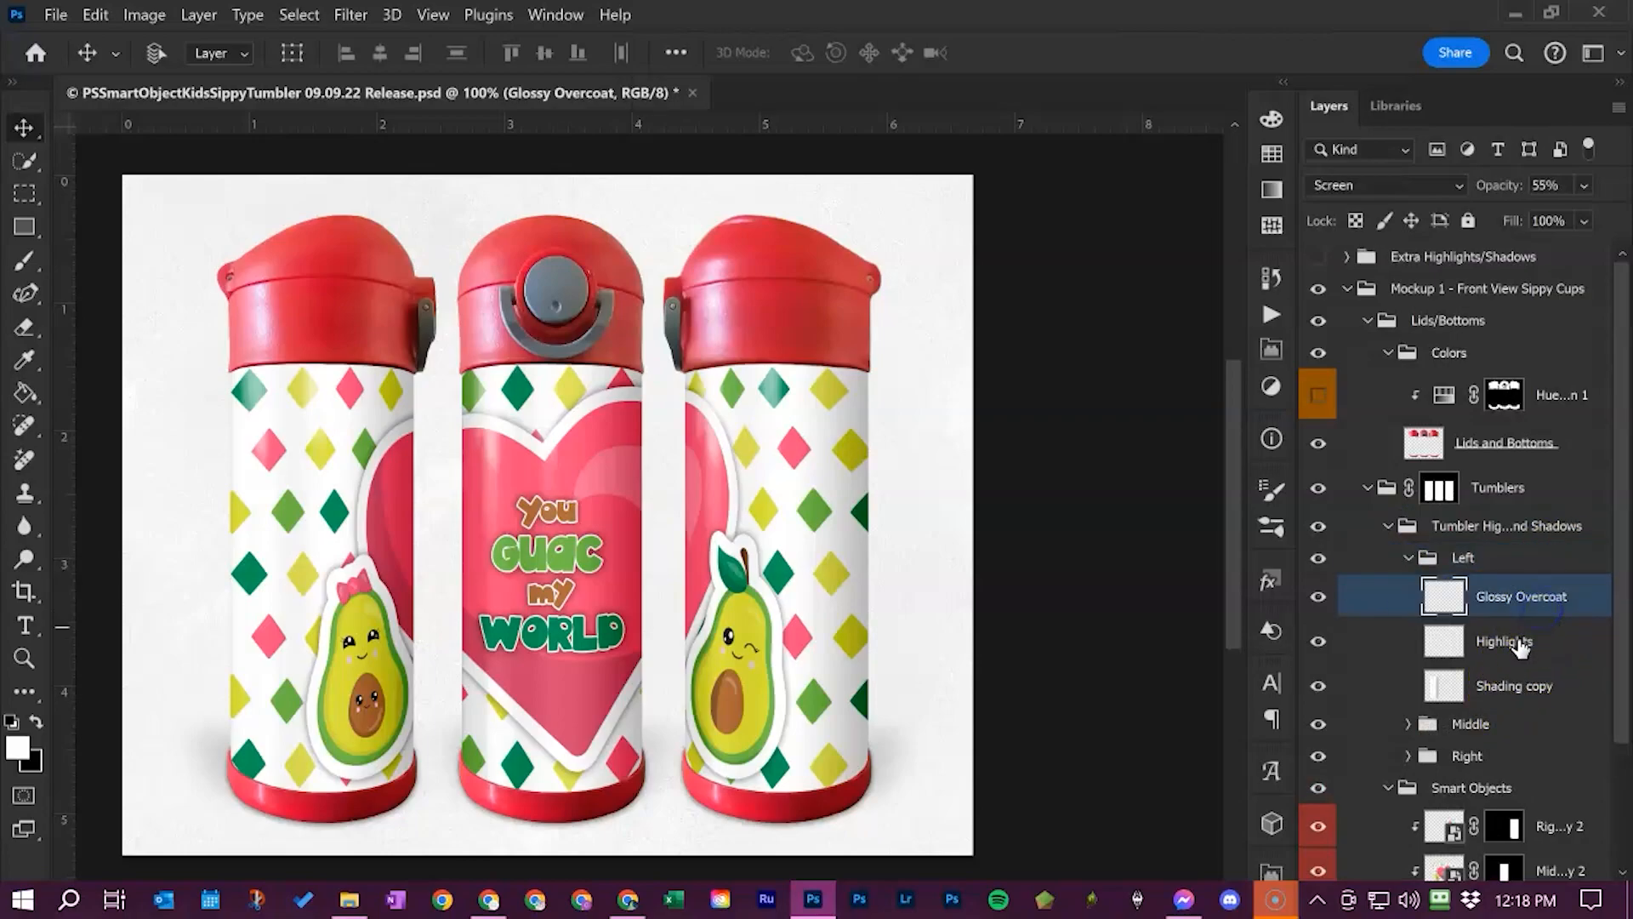
pyautogui.click(1518, 639)
pyautogui.click(1518, 691)
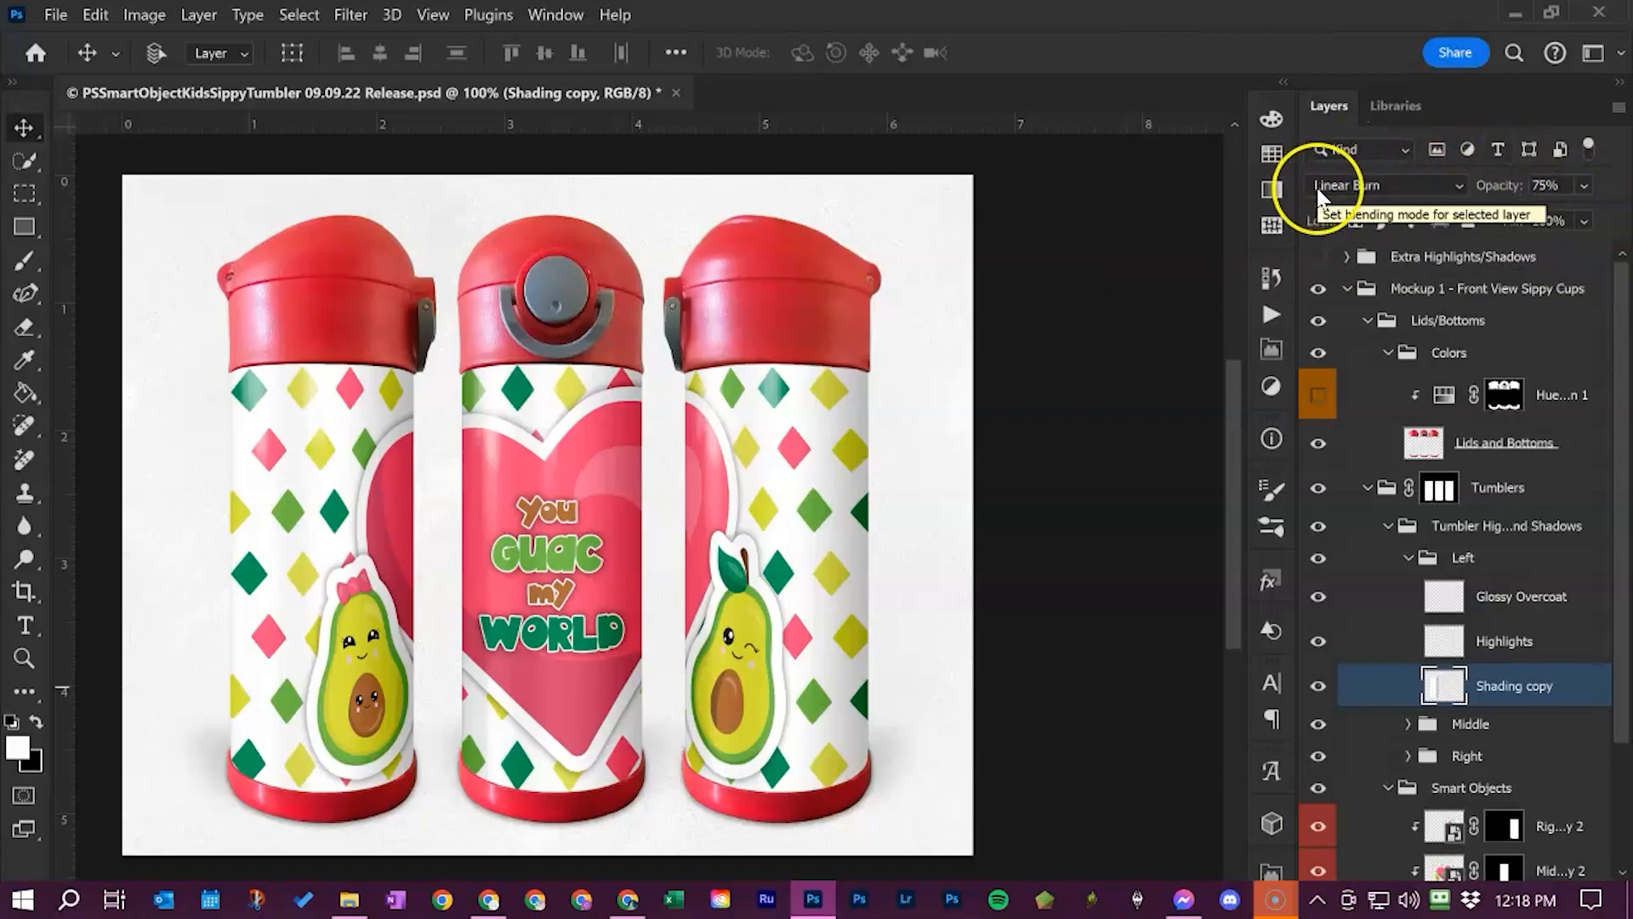
pyautogui.click(1395, 185)
pyautogui.click(1395, 186)
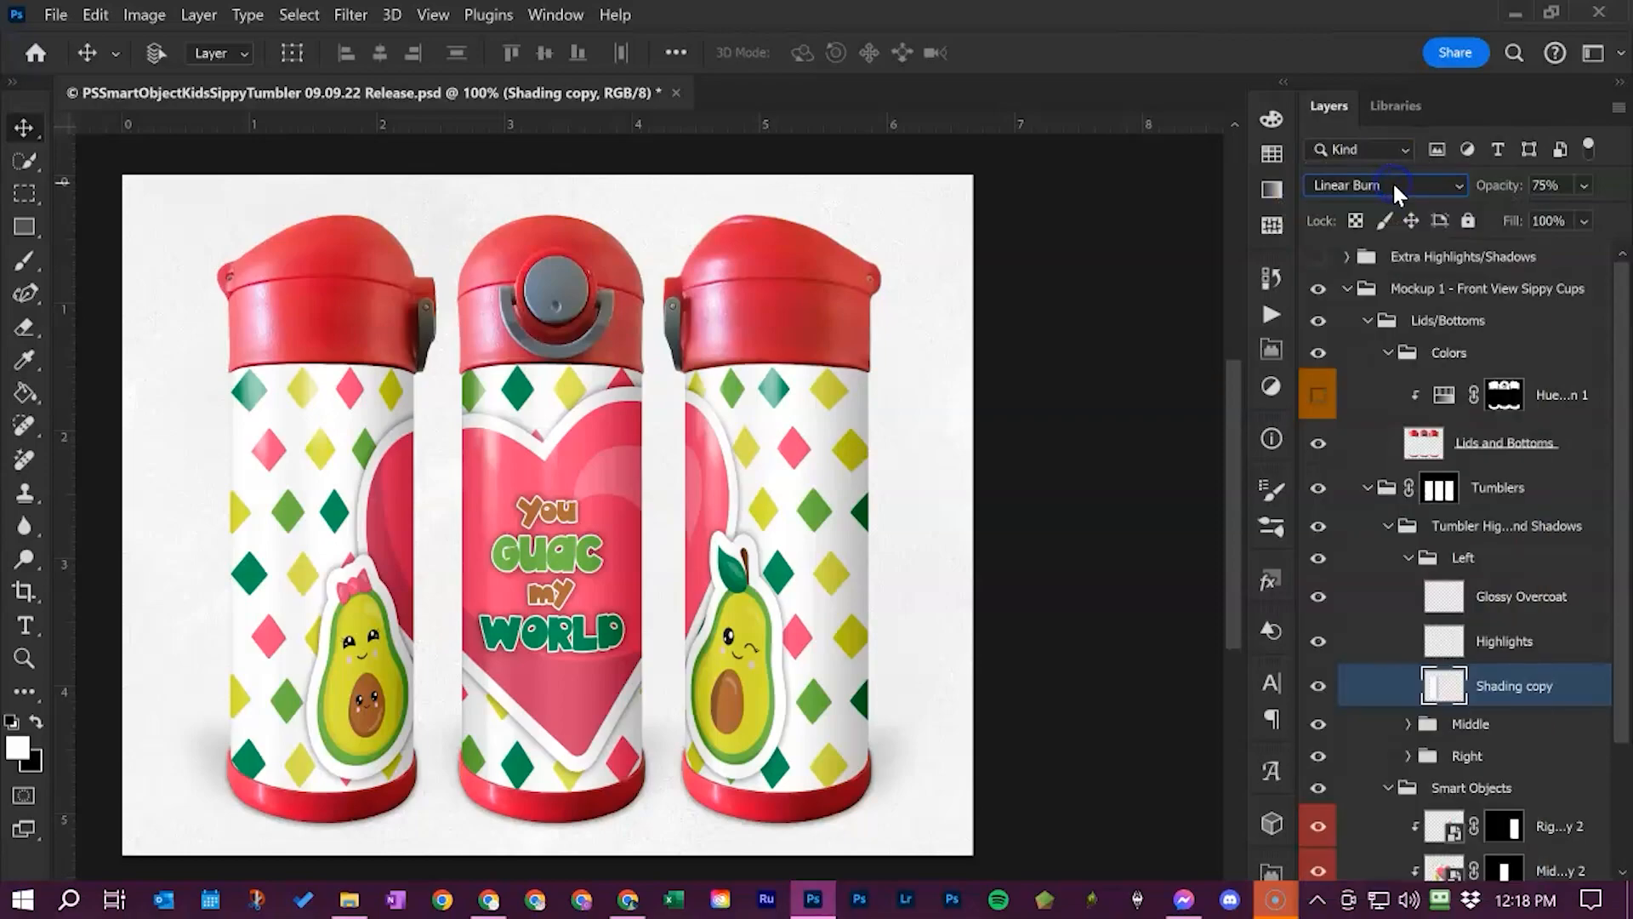
pyautogui.click(1499, 187)
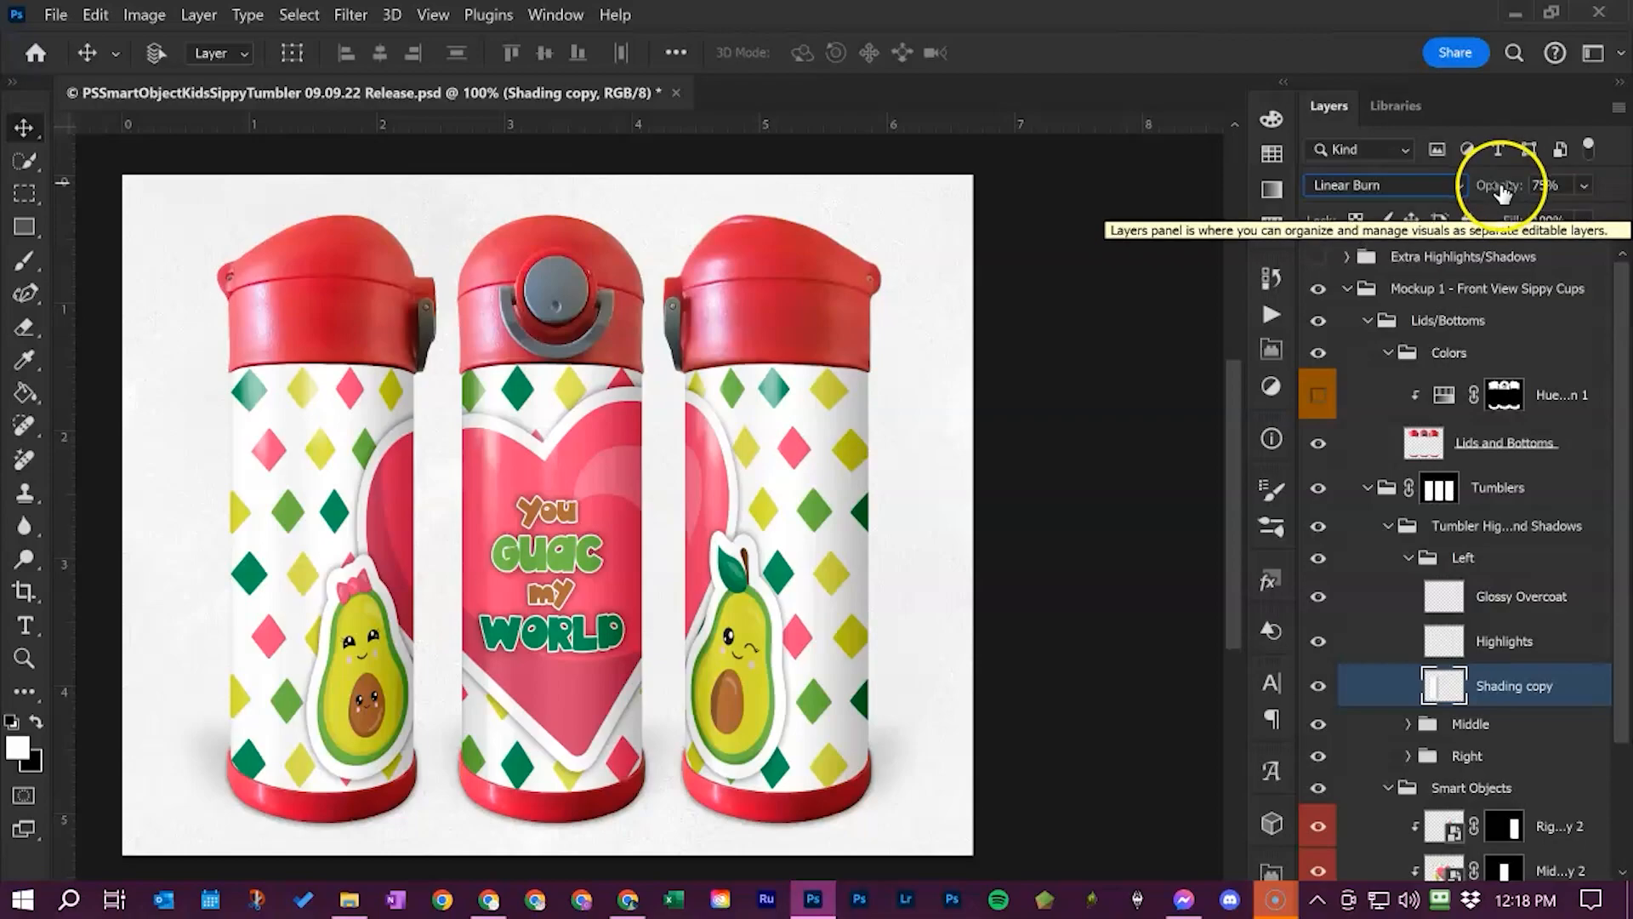
# Try the left tumbler's Shading copy layer at 100% and 25% opacity and return it to 75%
pyautogui.click(1584, 188)
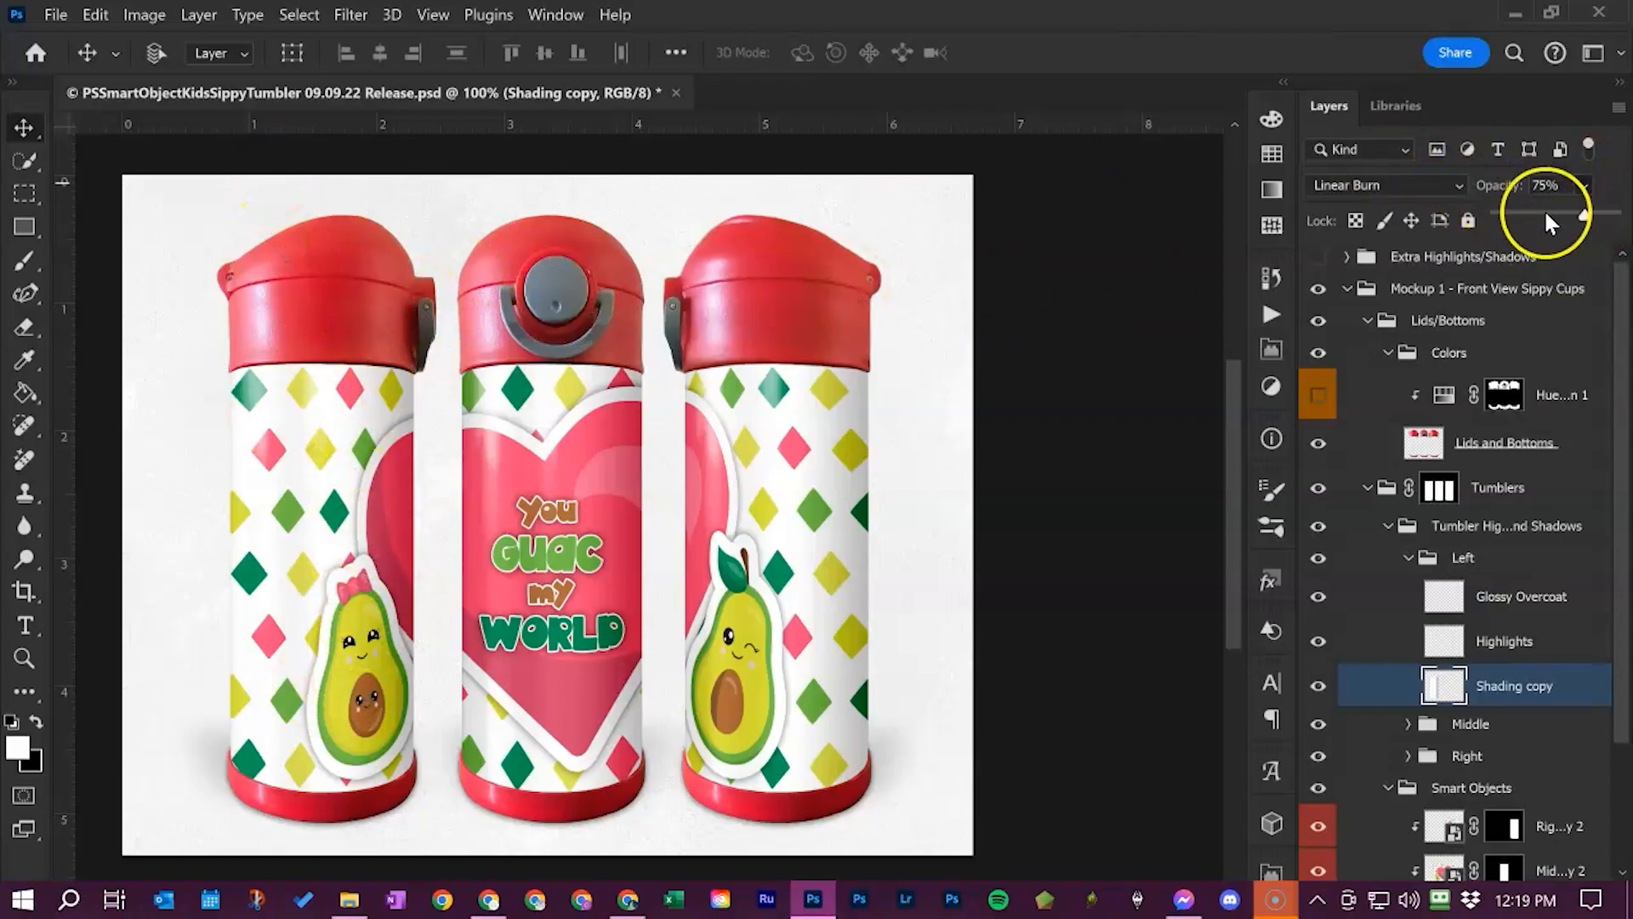
pyautogui.moveTo(1585, 215); pyautogui.dragTo(1614, 215)
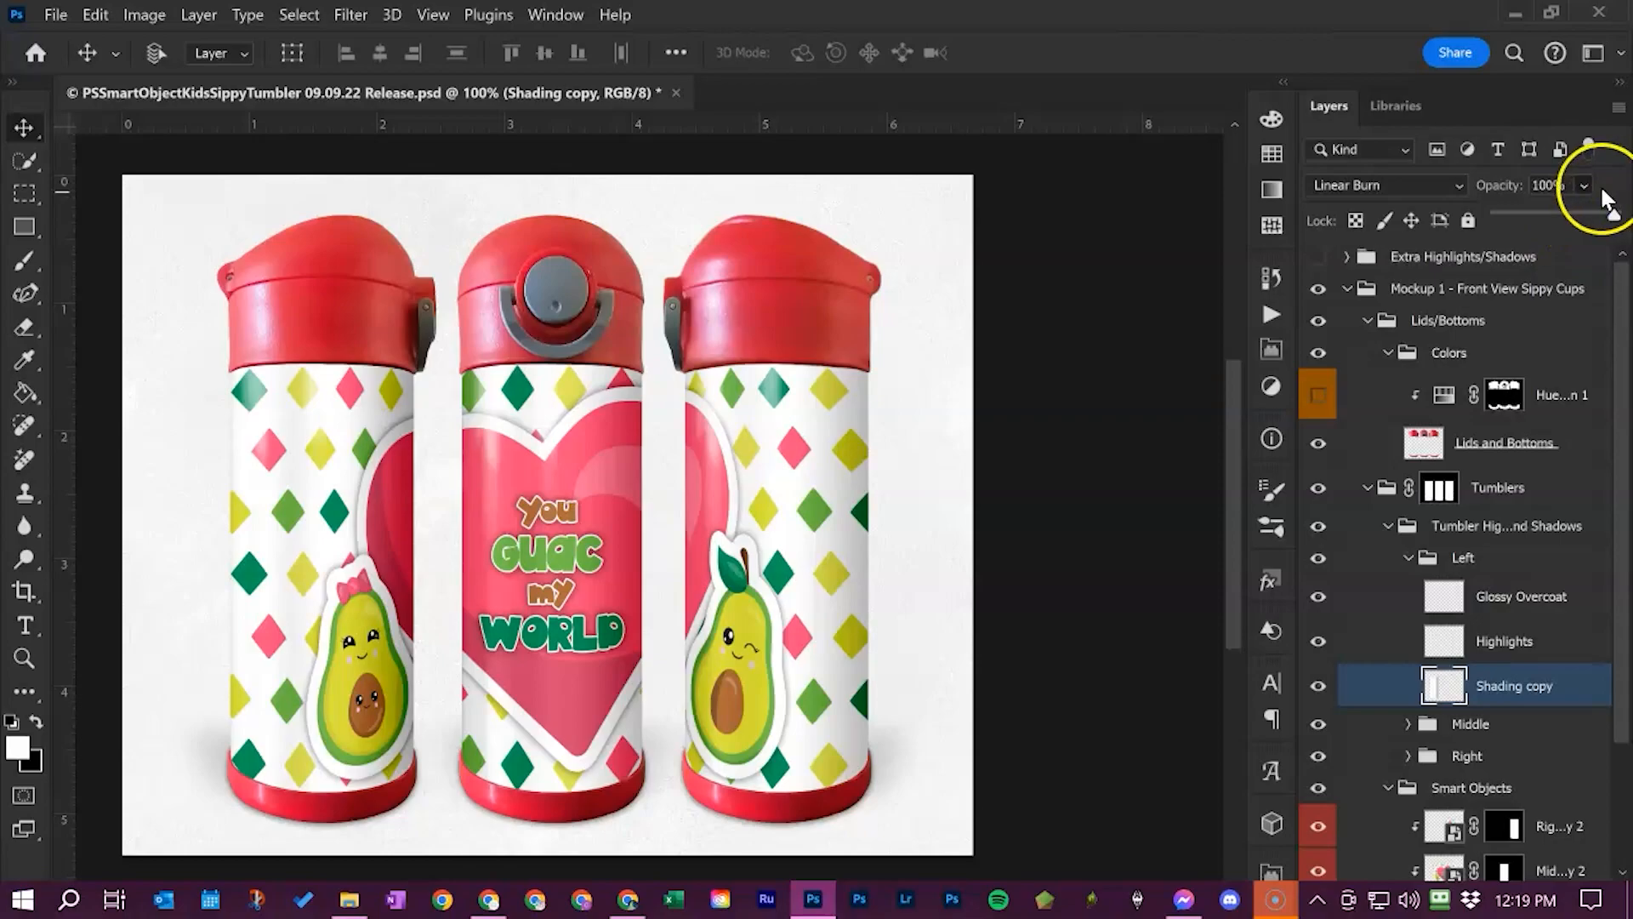
pyautogui.click(1553, 185)
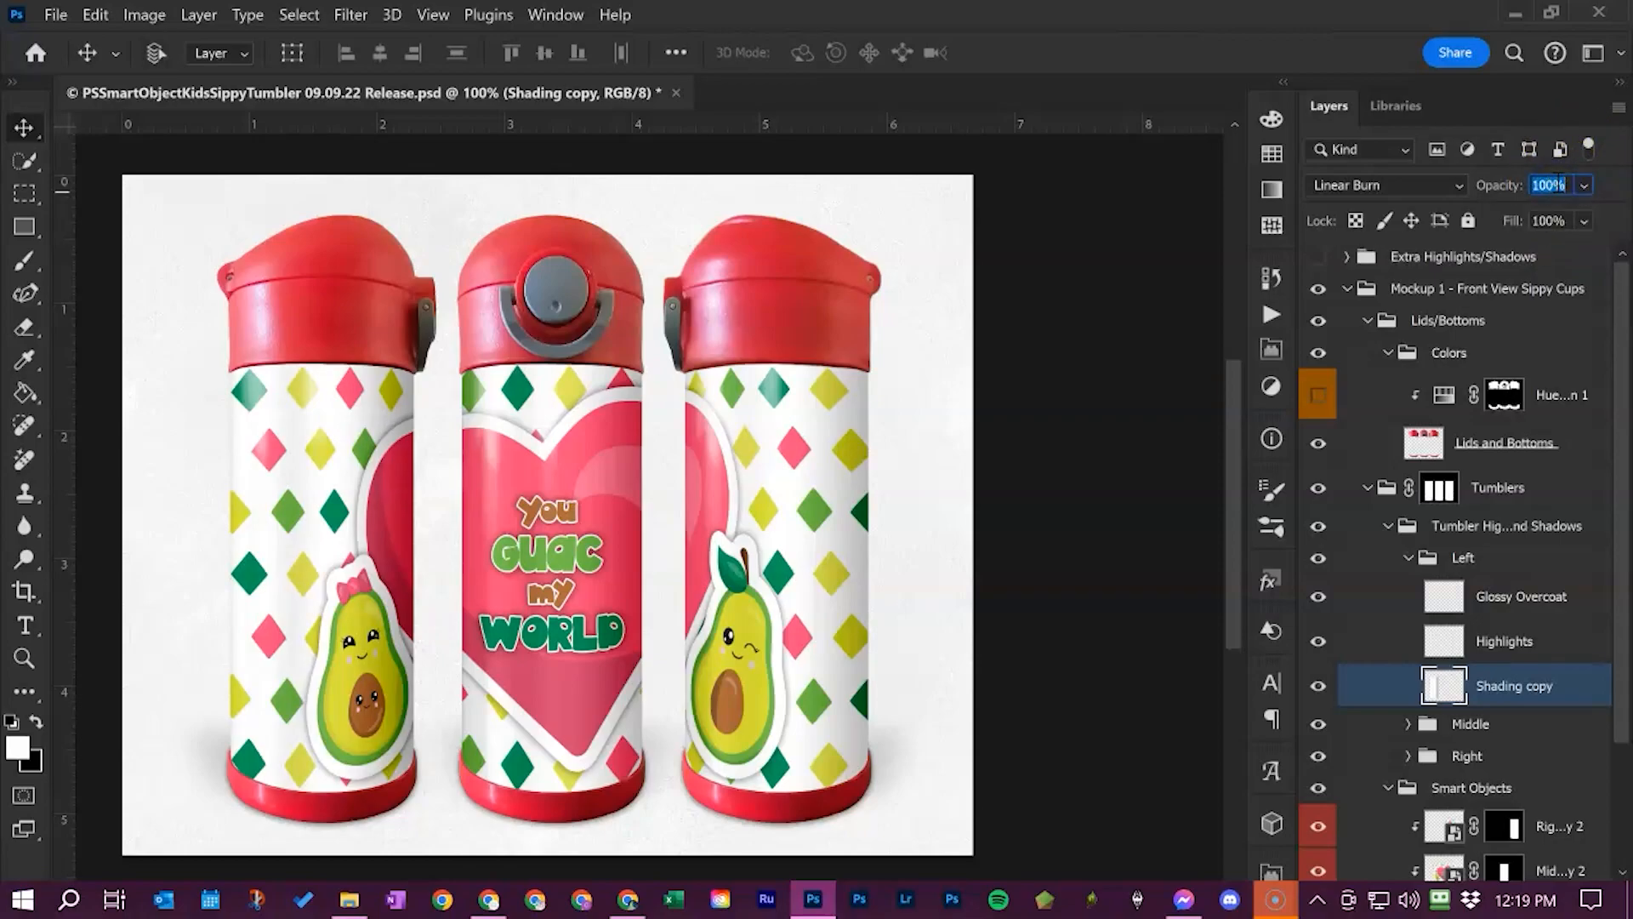
pyautogui.write('25')
pyautogui.press('Tab')
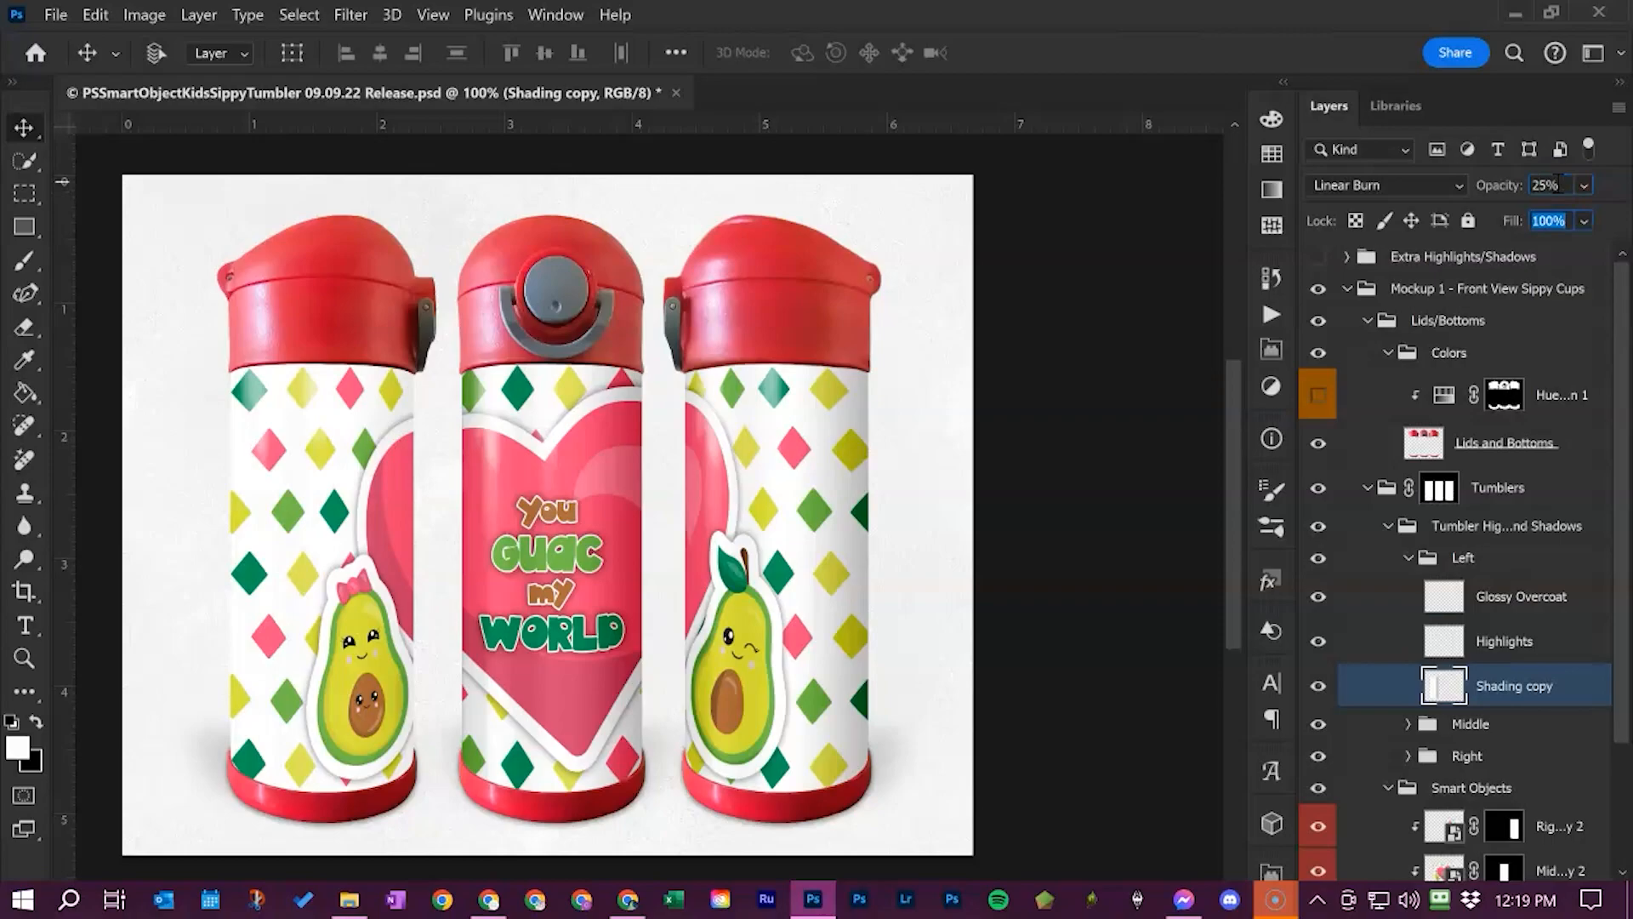
pyautogui.click(1546, 188)
pyautogui.write('75')
pyautogui.press('Tab')
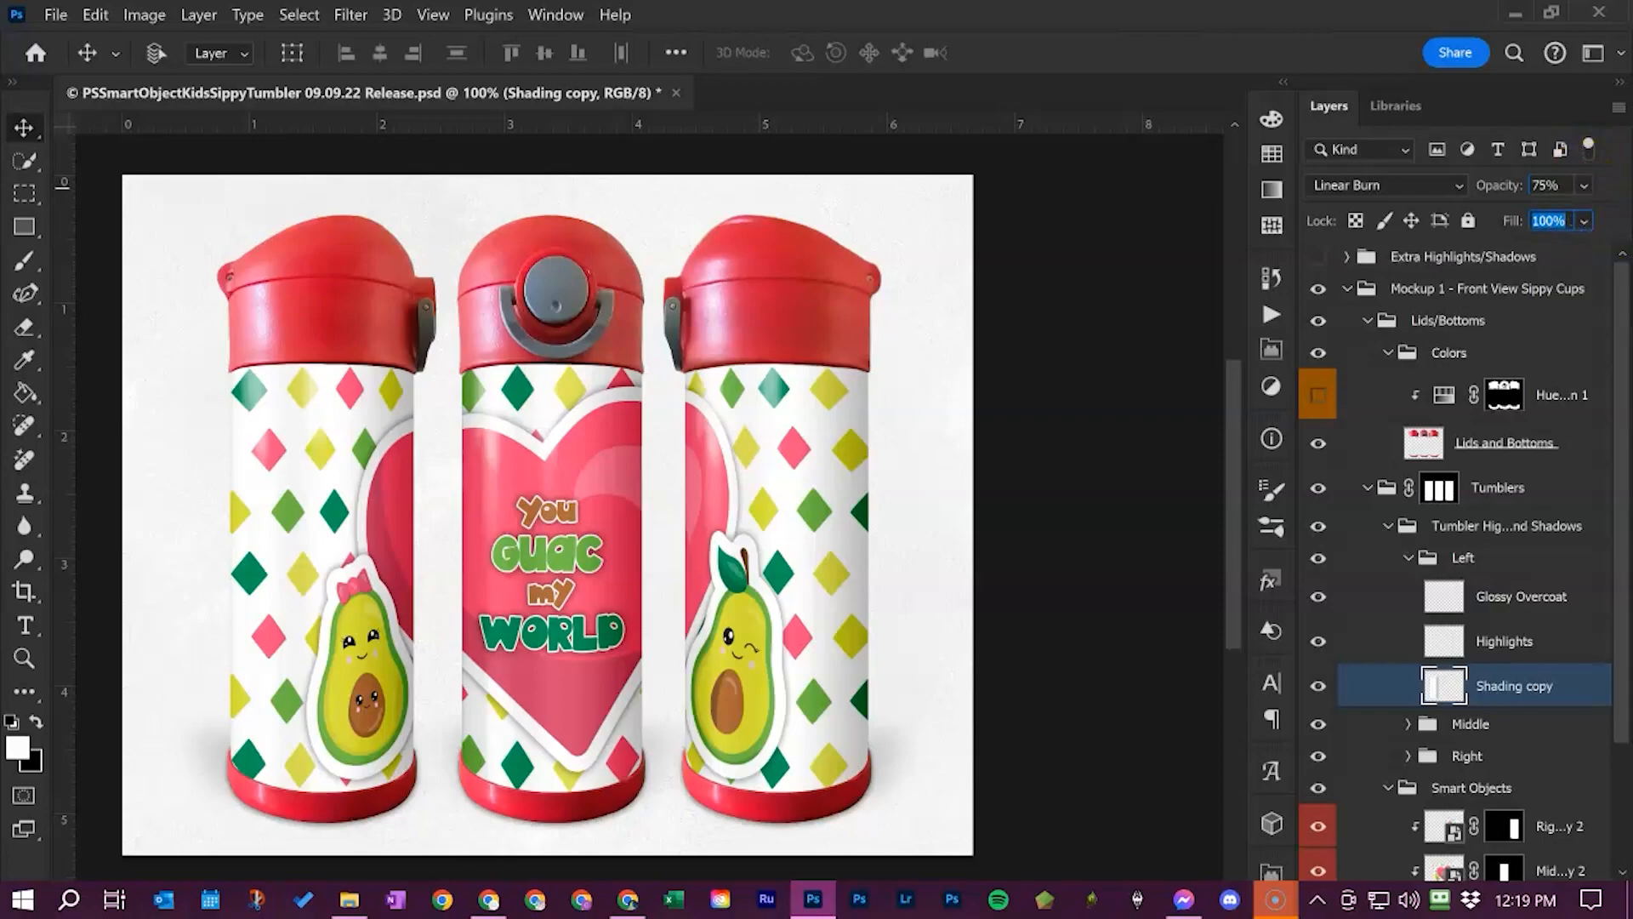
# Collapse the tumbler highlights and shadows groups and show the Extra Highlights/Shadows group, toggling it to compare the effect
pyautogui.click(1410, 559)
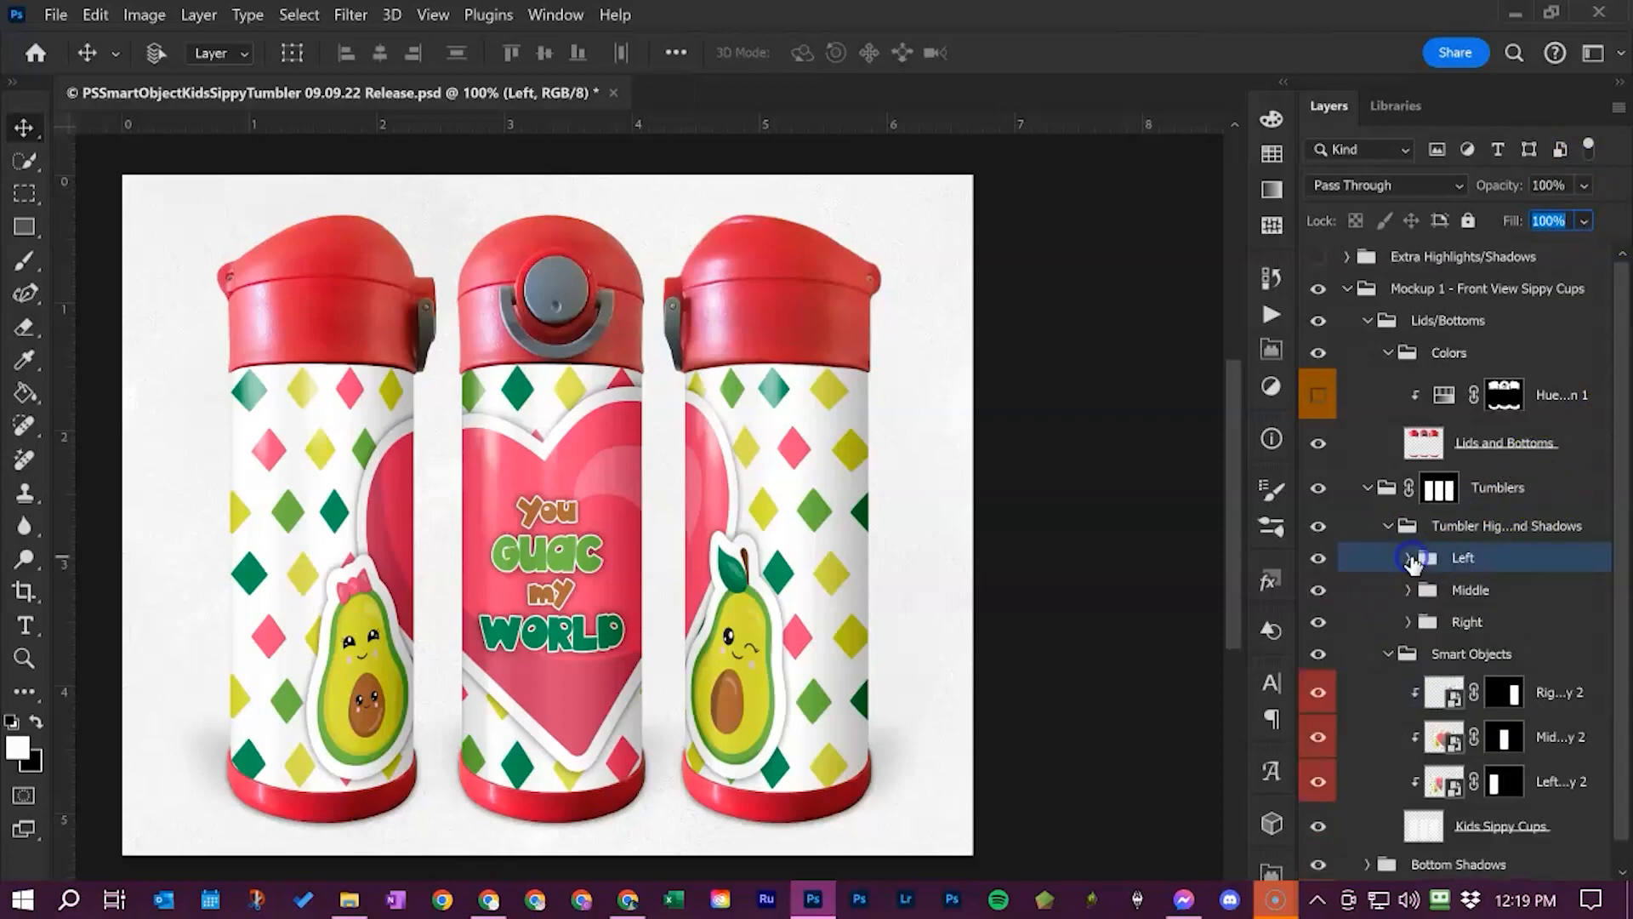
pyautogui.click(1388, 526)
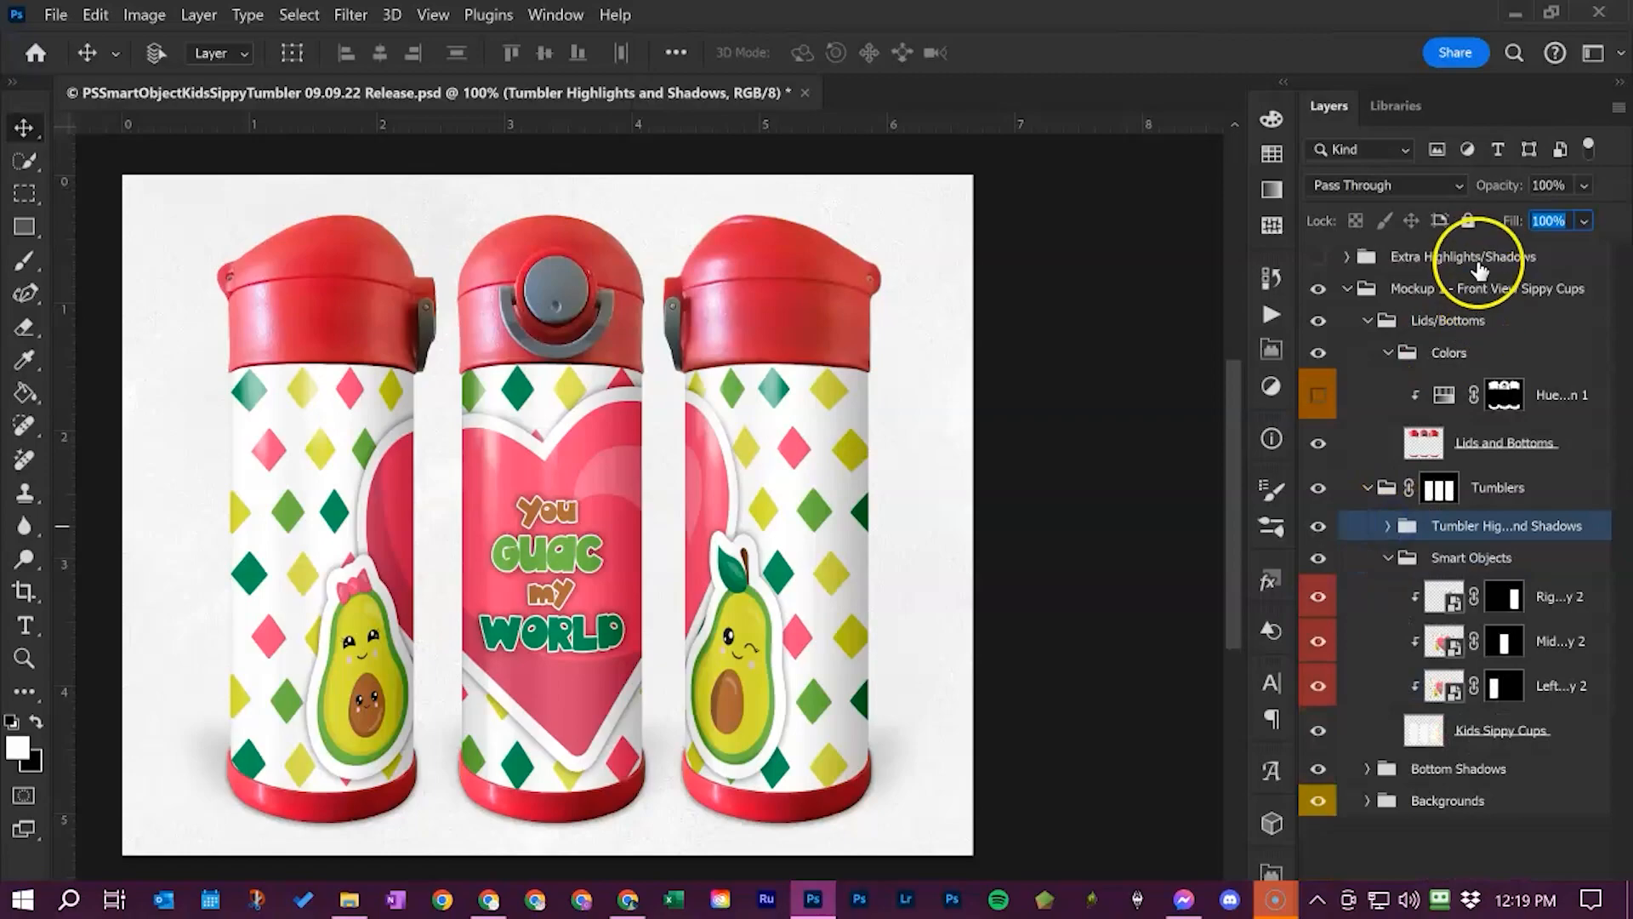
pyautogui.click(1427, 264)
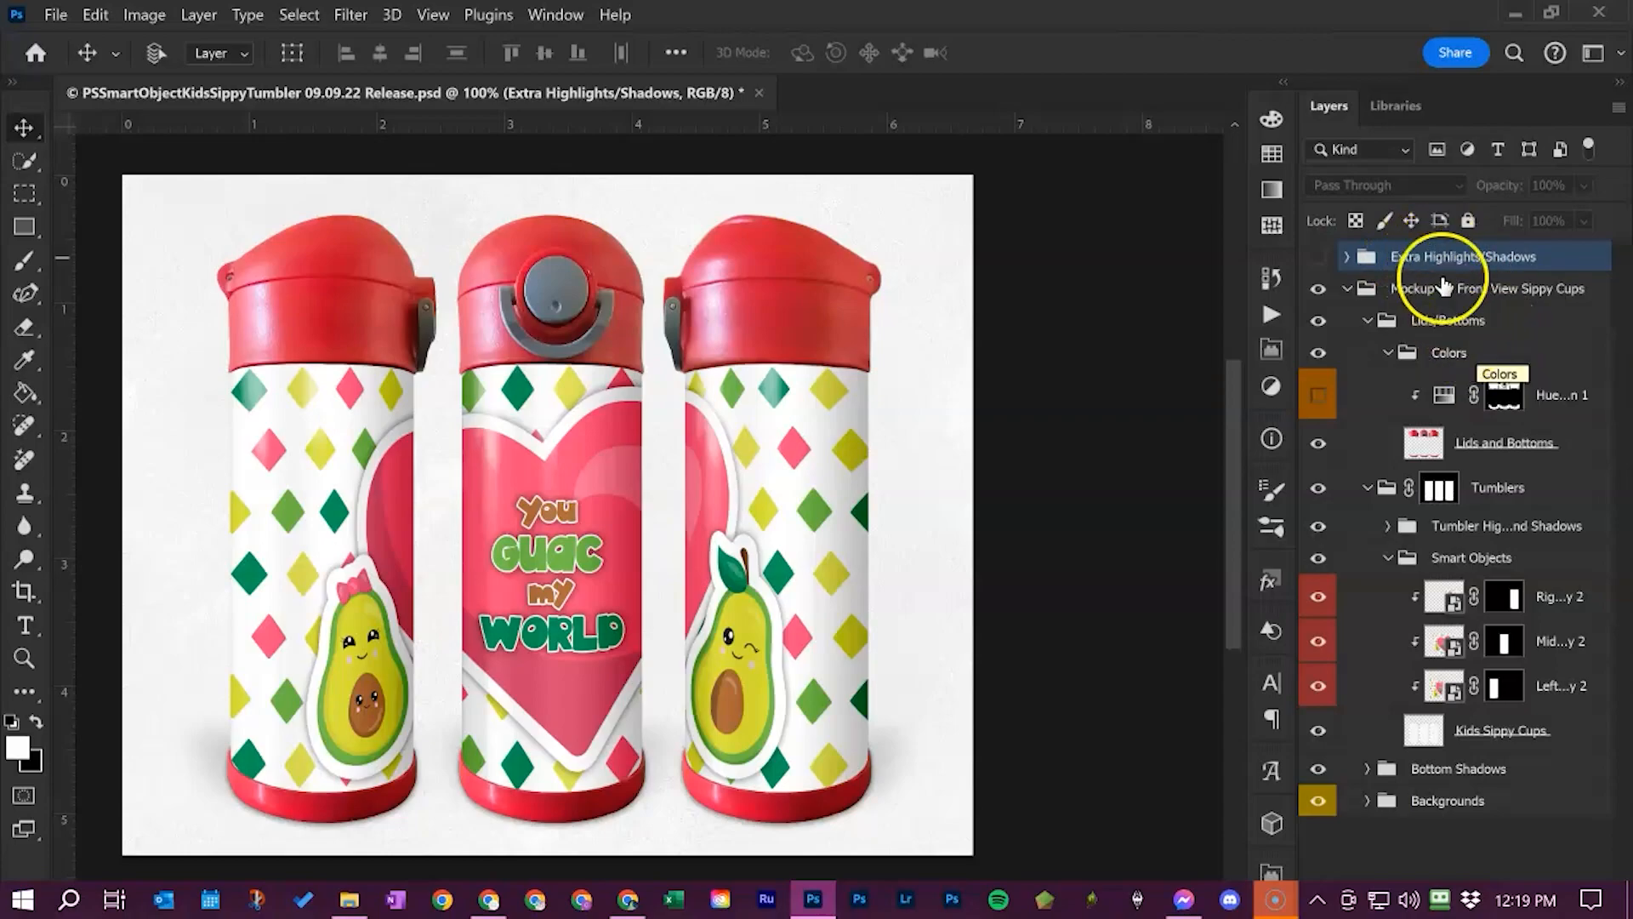
pyautogui.click(1319, 257)
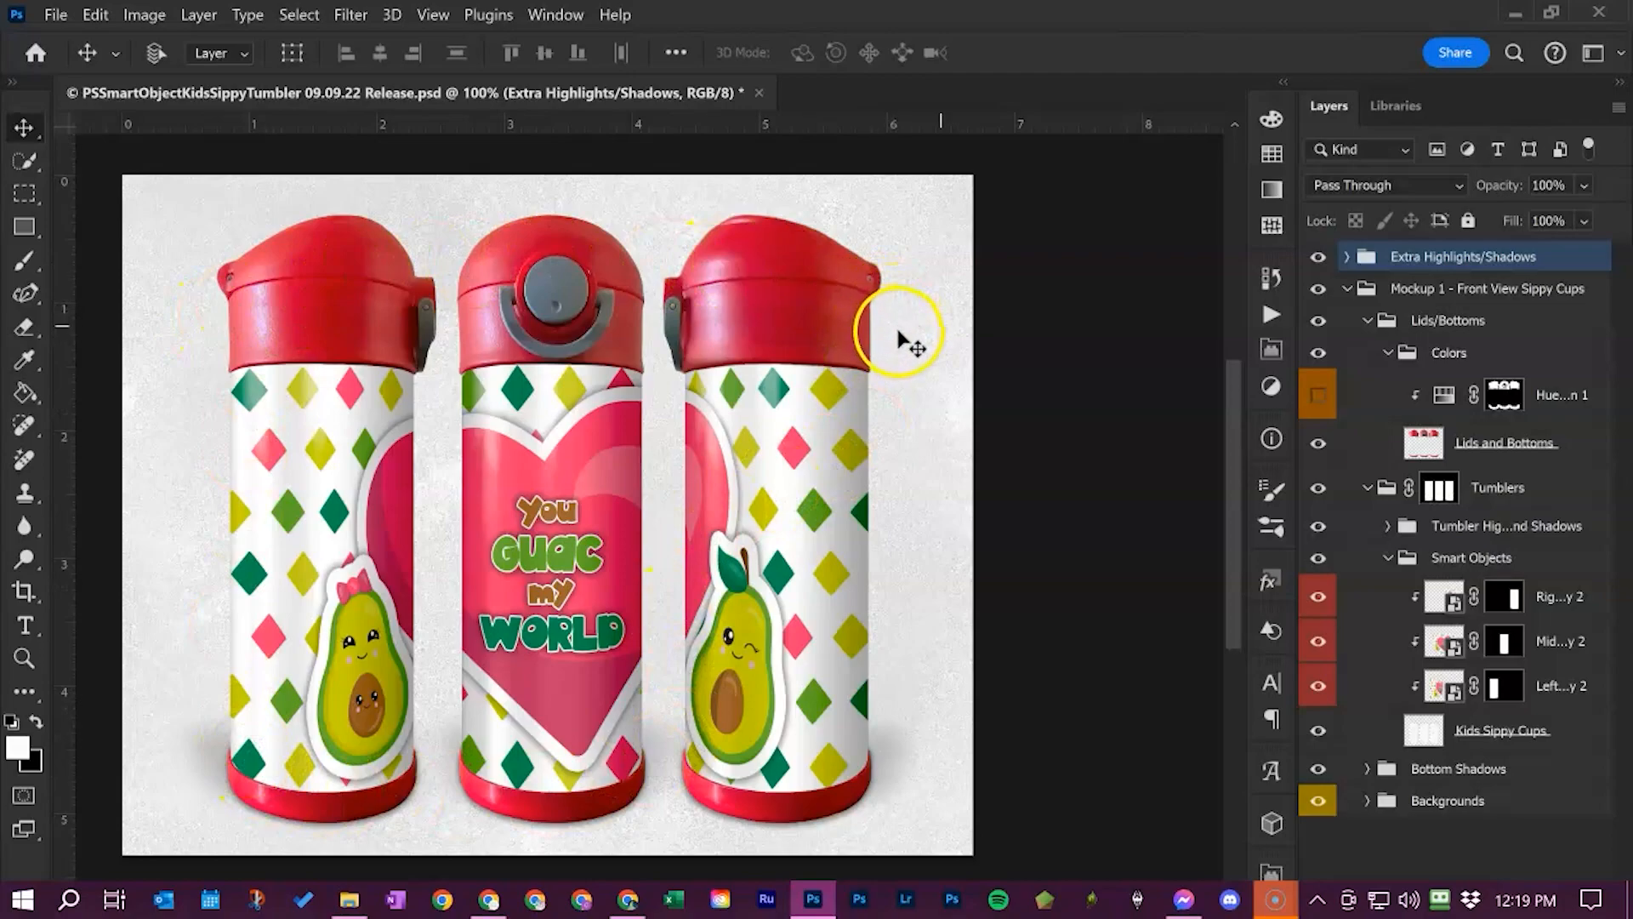
pyautogui.click(1321, 259)
pyautogui.click(1321, 259)
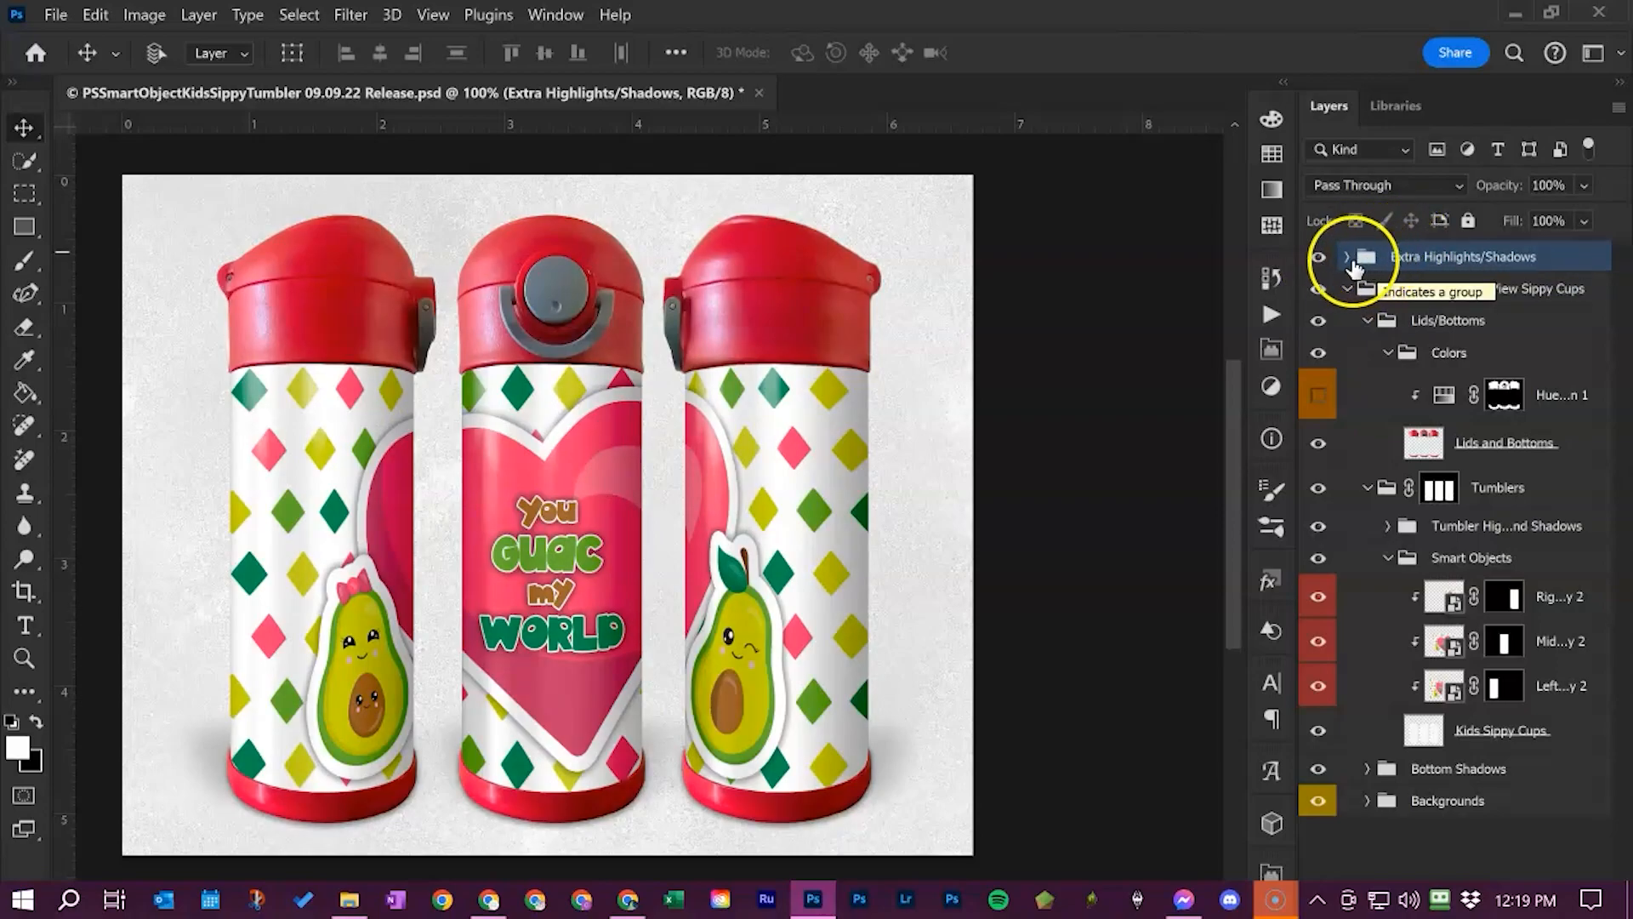
# Try a brightness of 137 on the Brightness/Contrast 1 adjustment in the Extra Highlights/Shadows group and undo it
pyautogui.click(1349, 259)
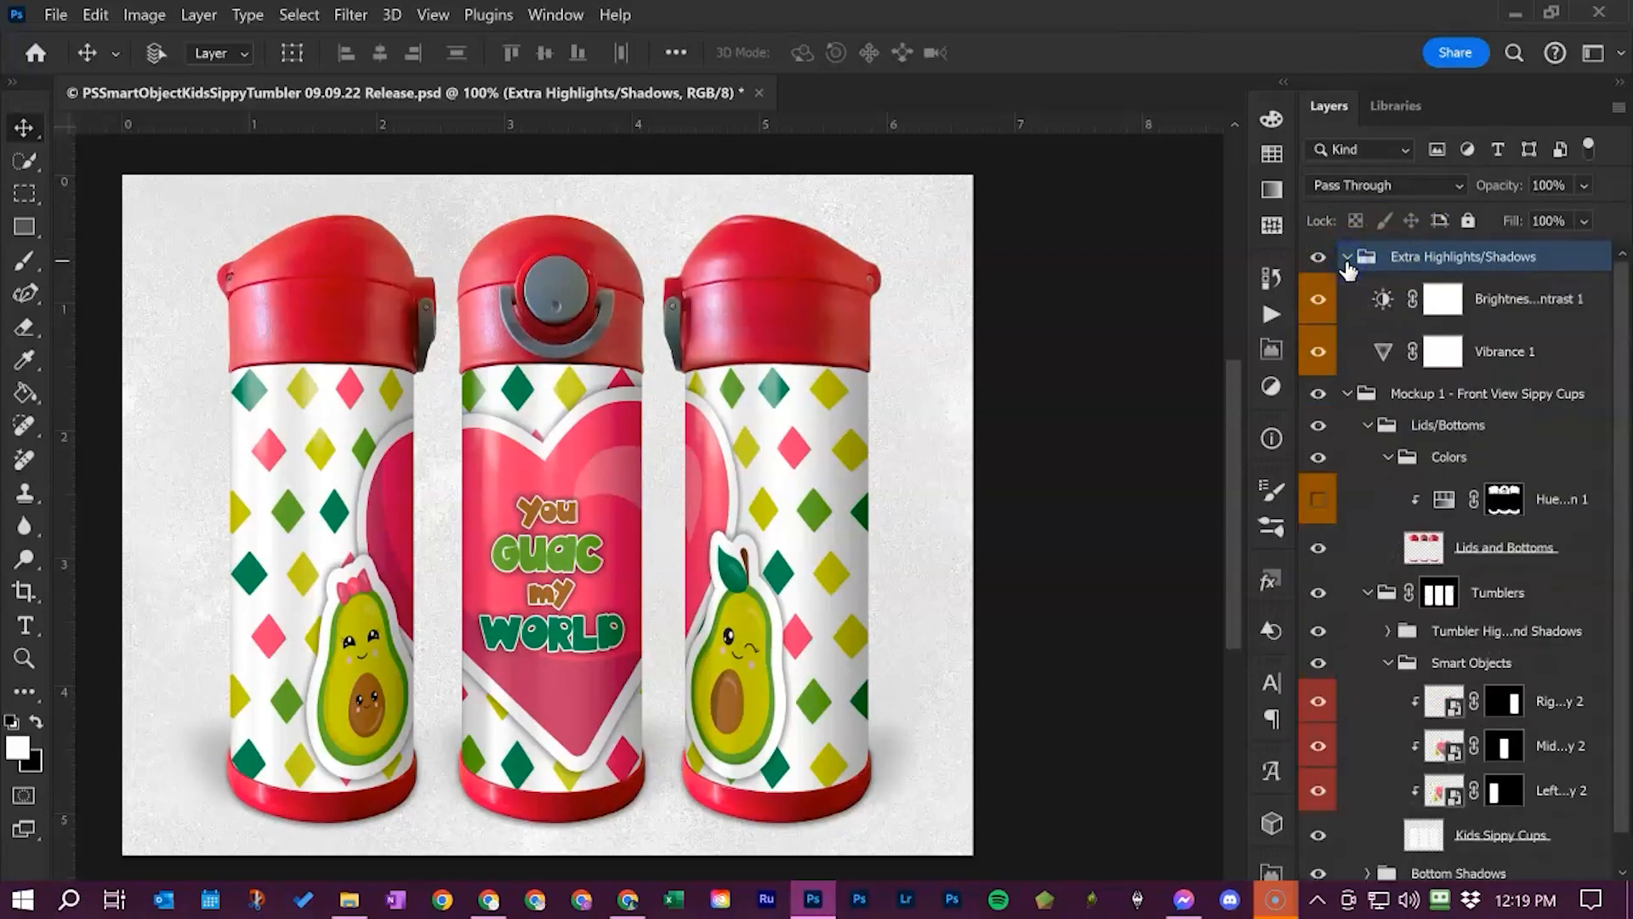
pyautogui.click(1387, 302)
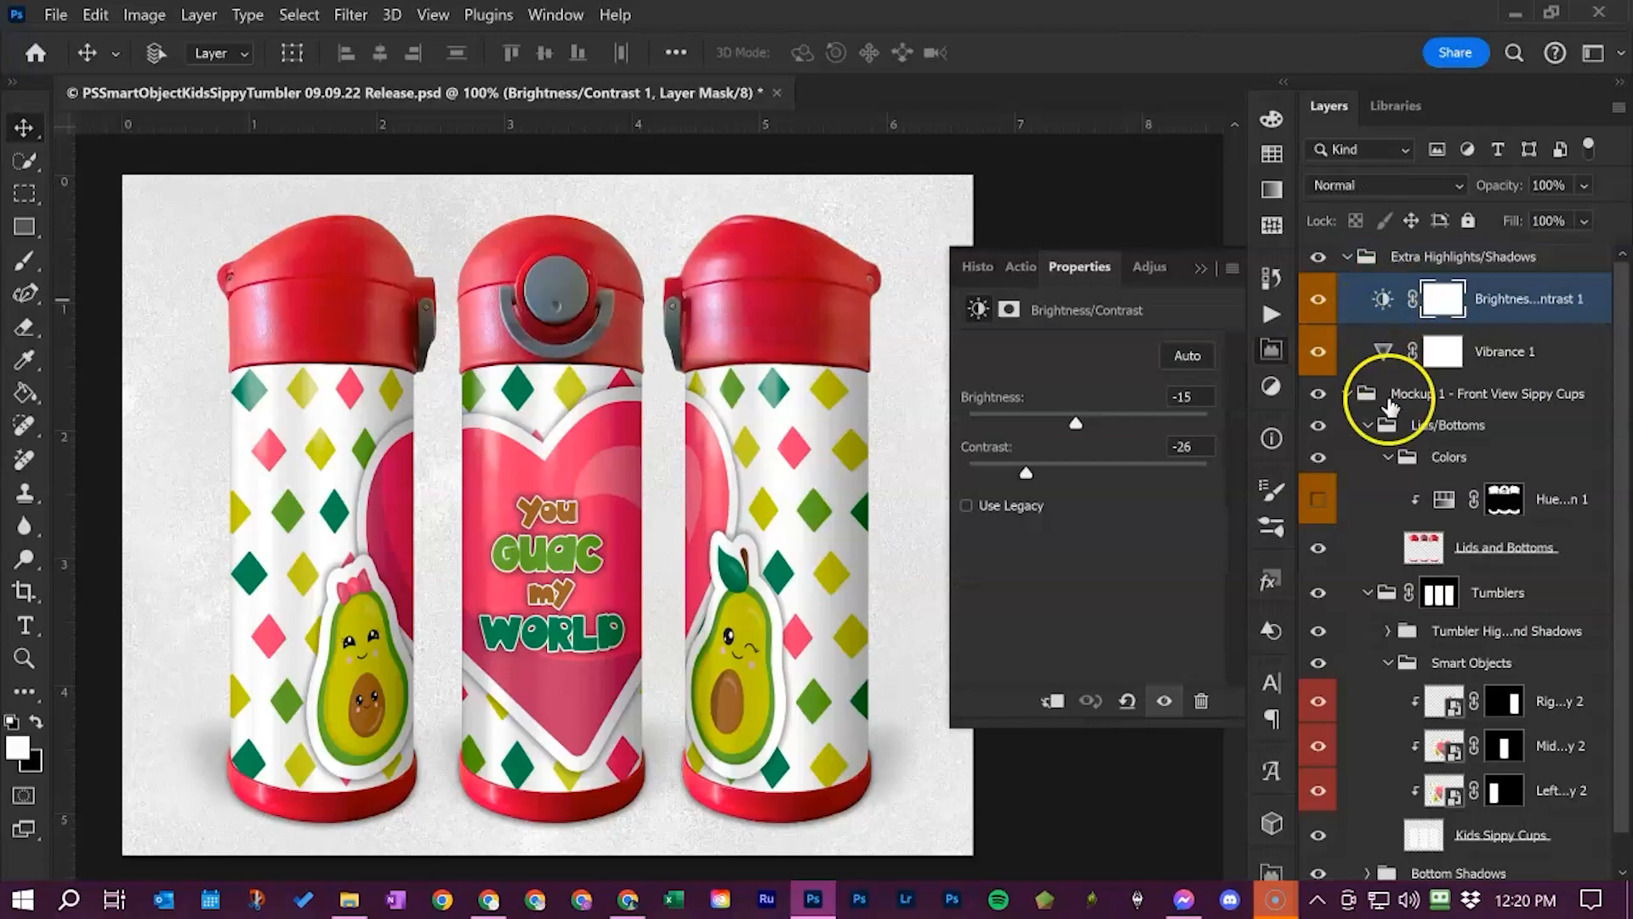
pyautogui.moveTo(1077, 423); pyautogui.dragTo(1198, 400)
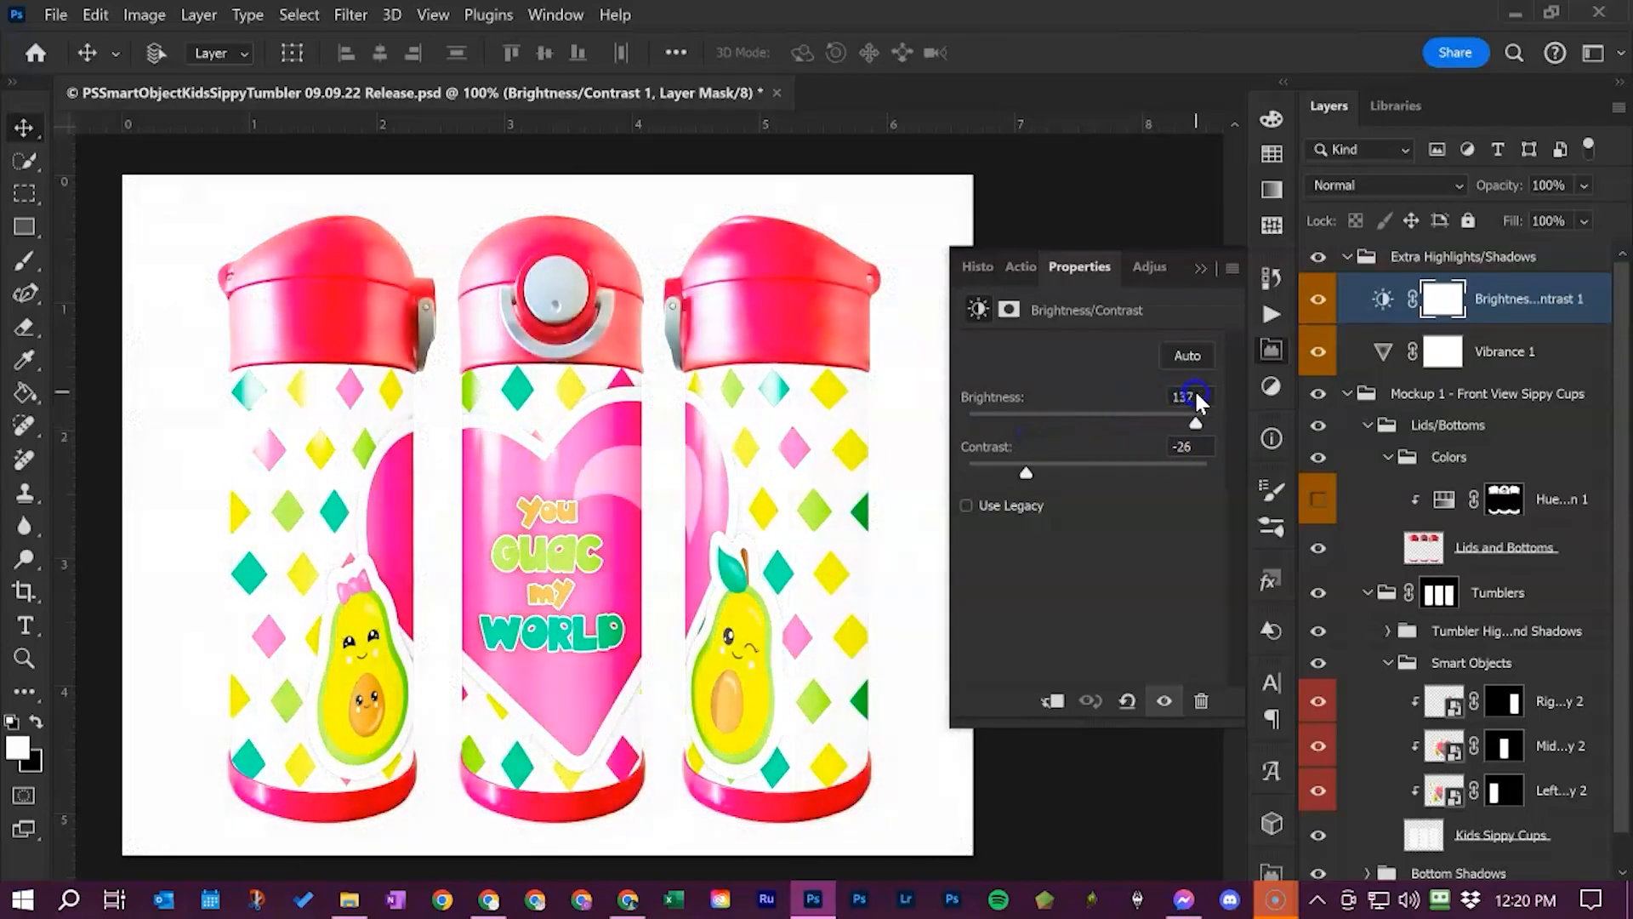
pyautogui.hotkey('ctrl', 'z')
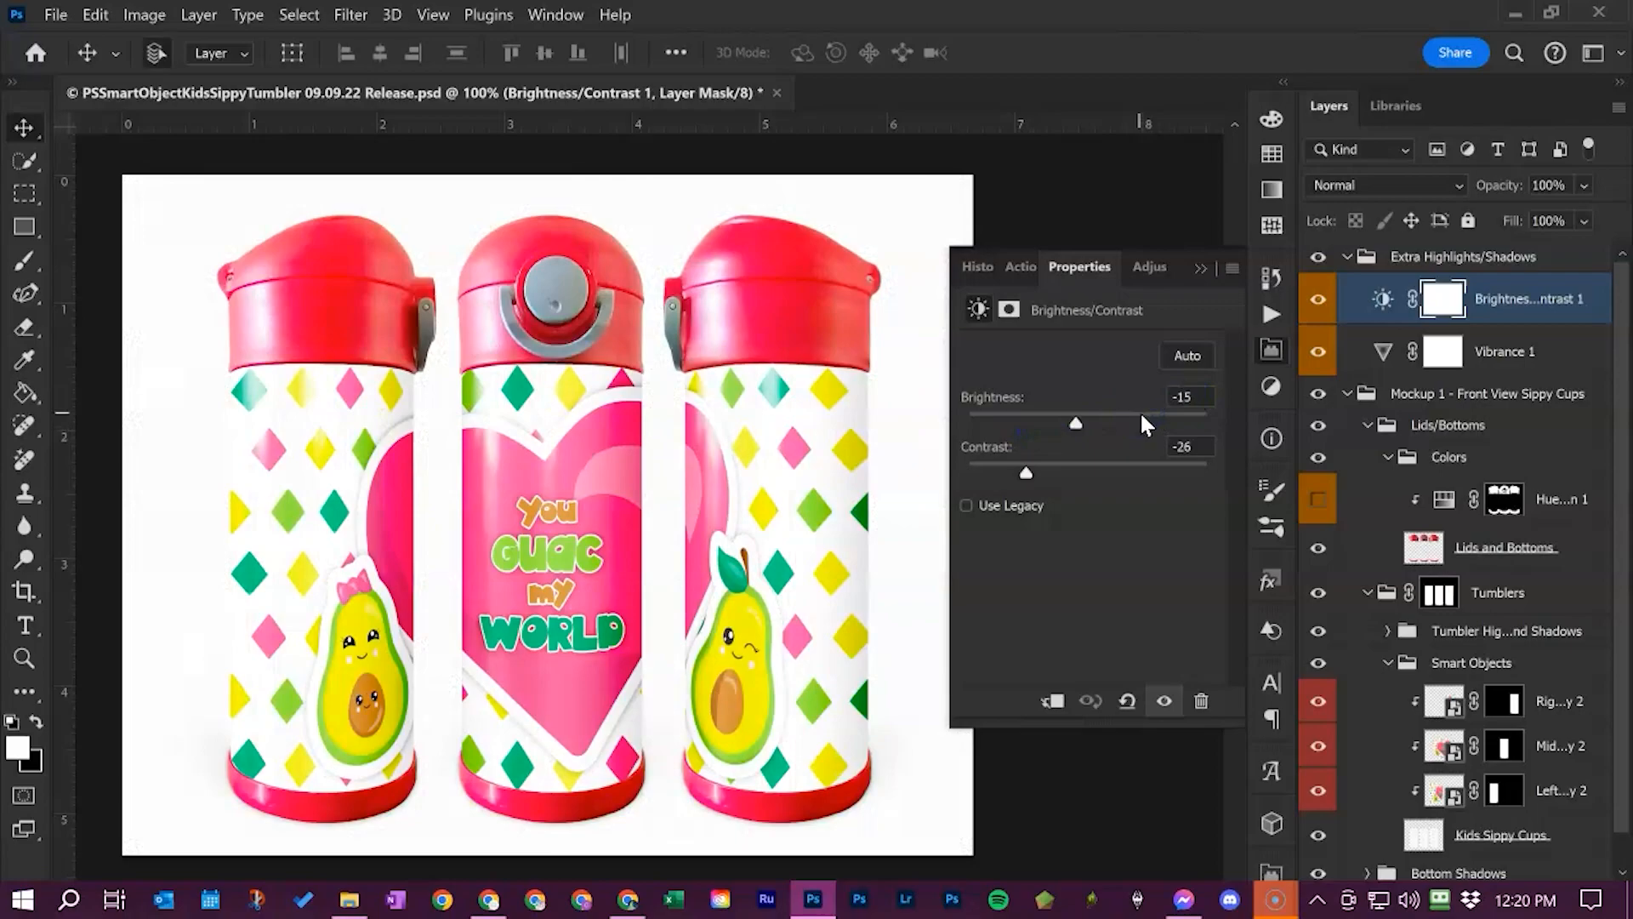
# Close the Brightness/Contrast 1 settings, and collapse and hide the Extra Highlights/Shadows group
pyautogui.click(1162, 397)
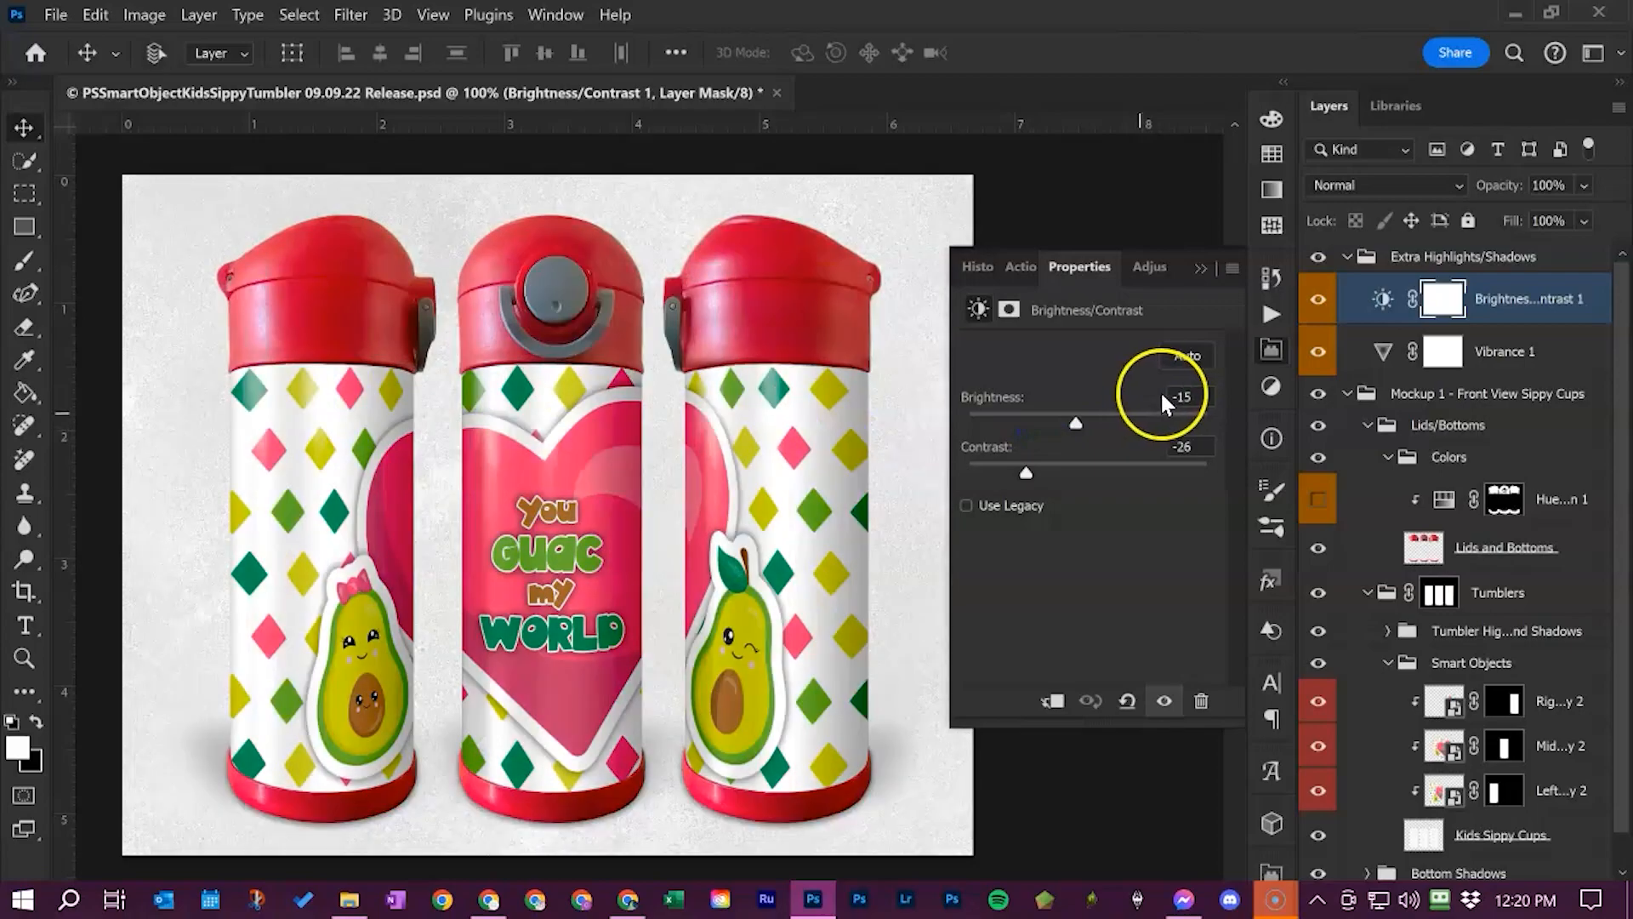
pyautogui.click(1196, 274)
pyautogui.click(1347, 256)
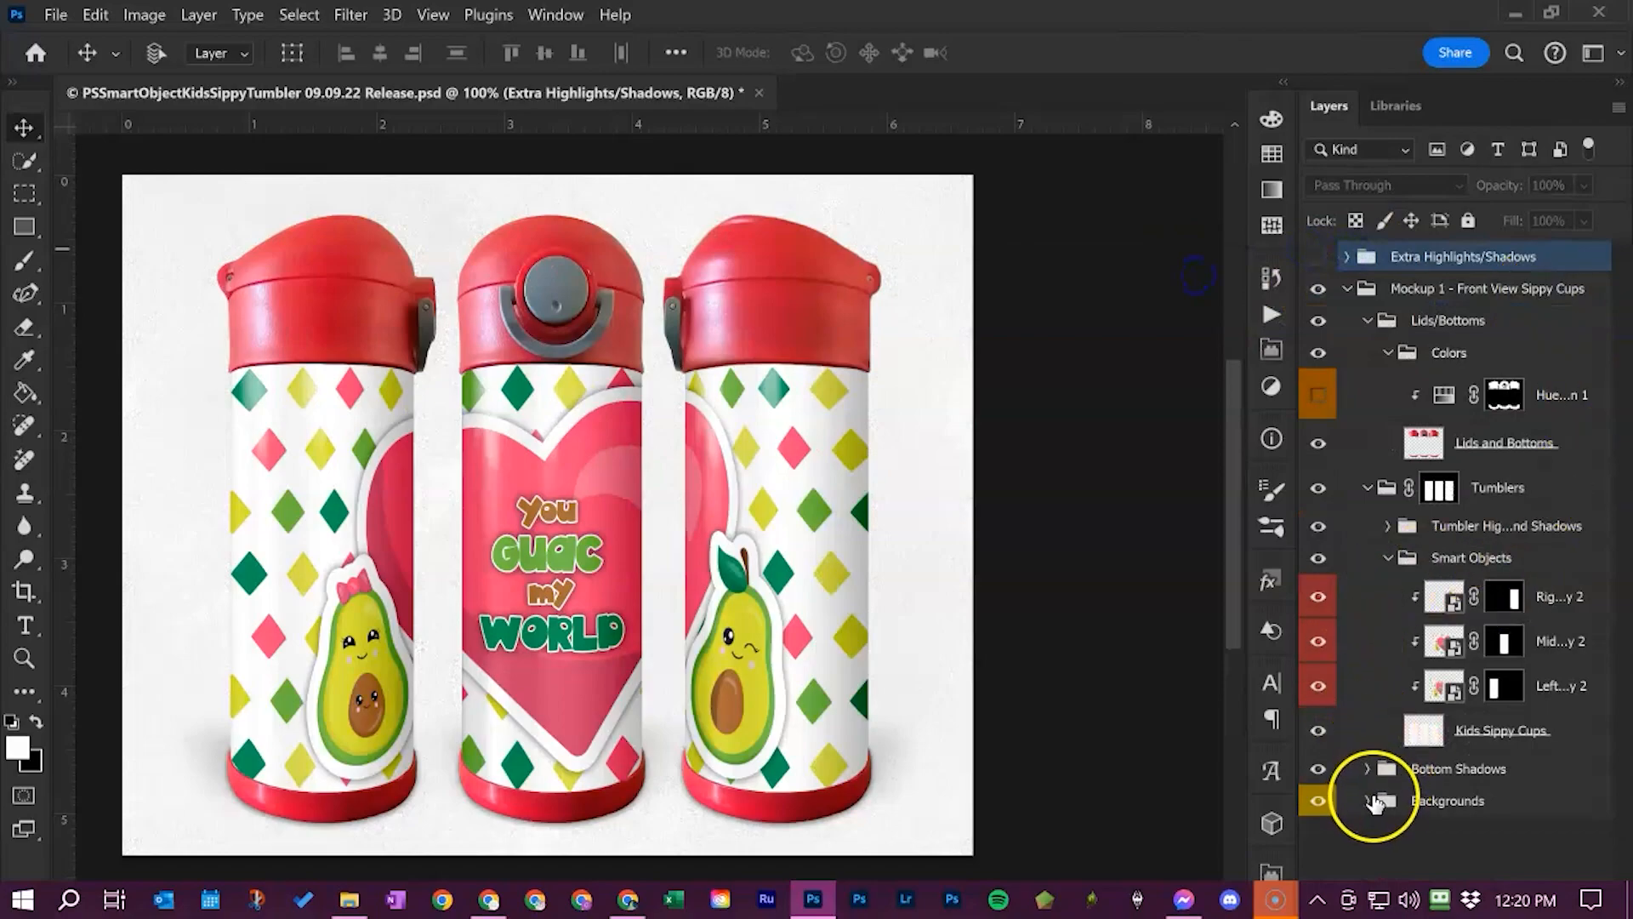
# Examine the two sets of left, center and right shadow layers in the Bottom Shadows group and collapse the group
pyautogui.click(1367, 768)
pyautogui.scroll(-5, 1367, 768)
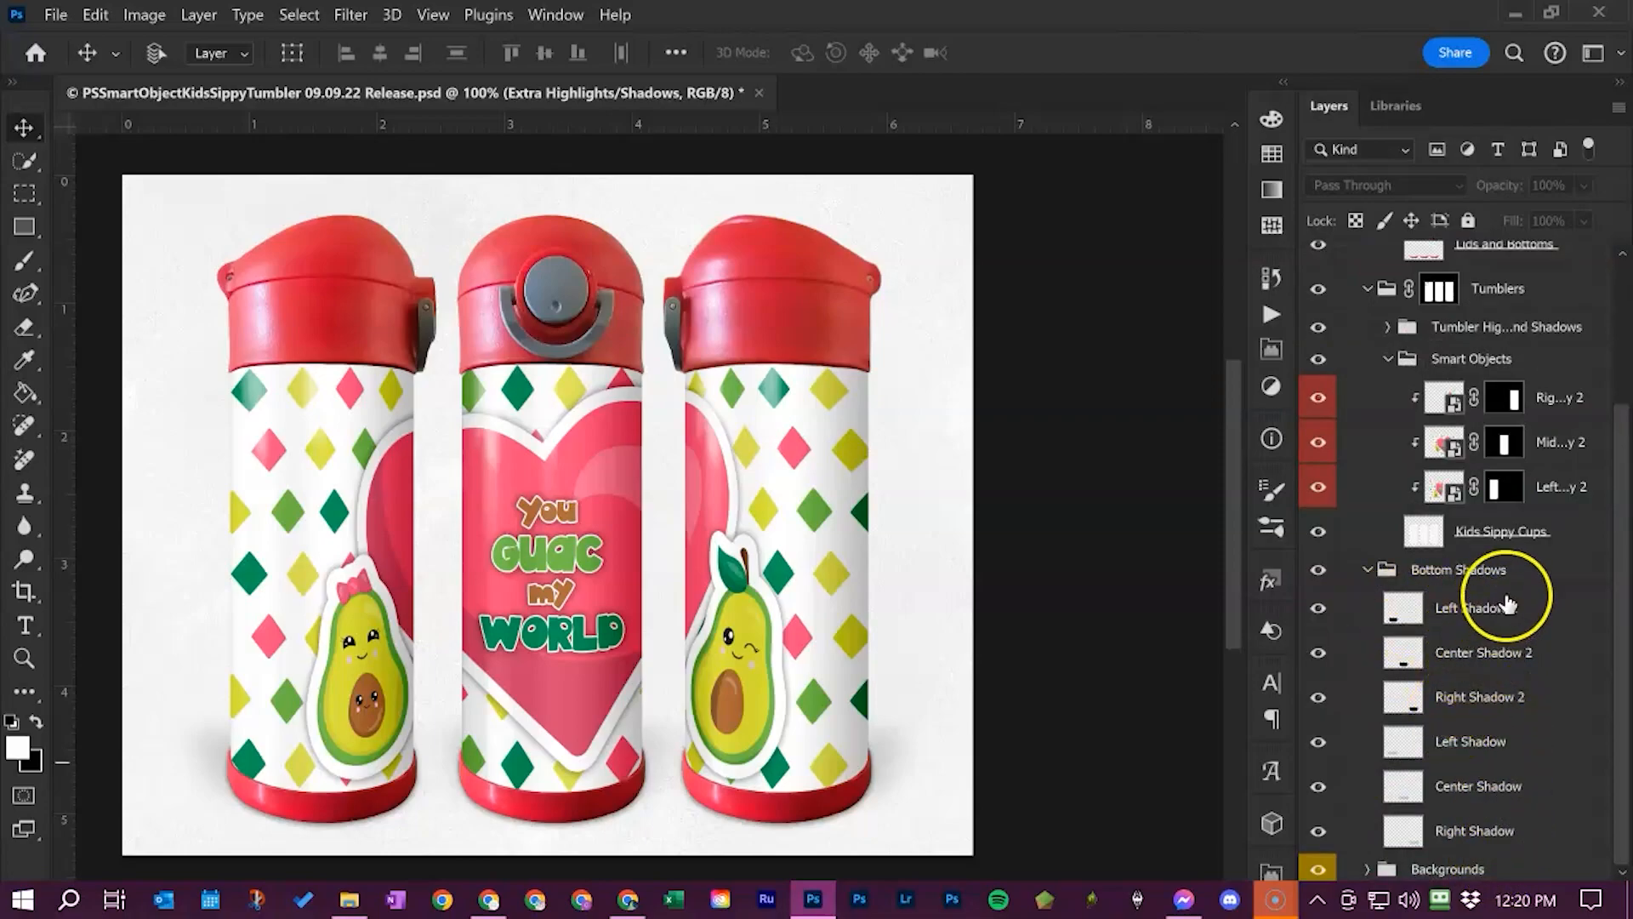
pyautogui.click(1529, 617)
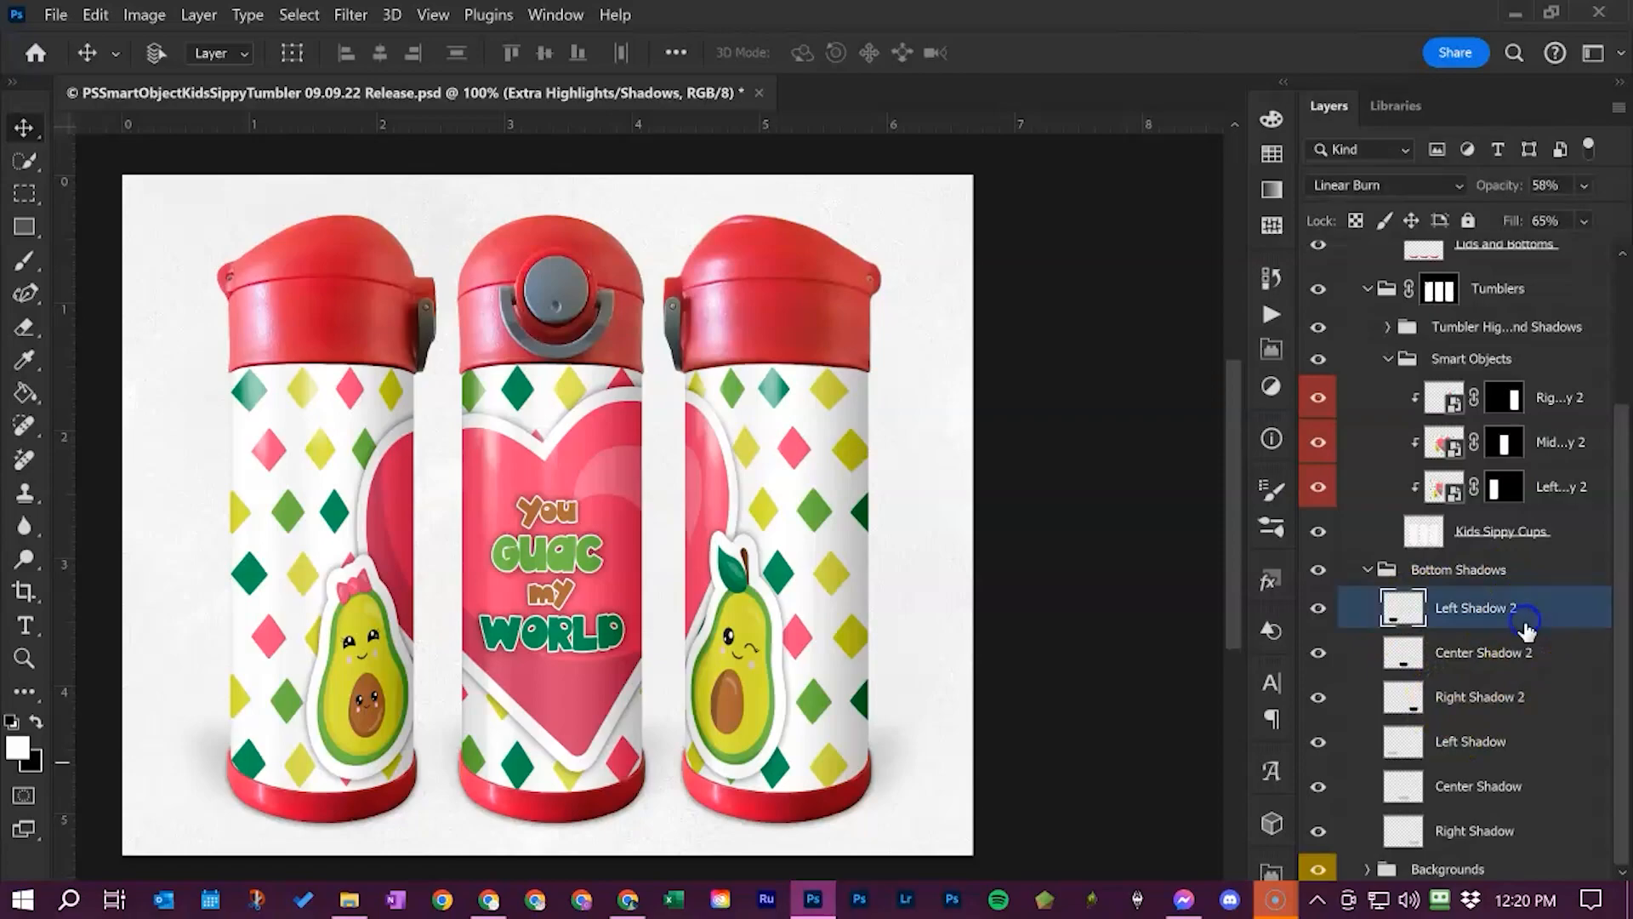
pyautogui.keyDown('shift'); pyautogui.click(1550, 706); pyautogui.keyUp('shift')
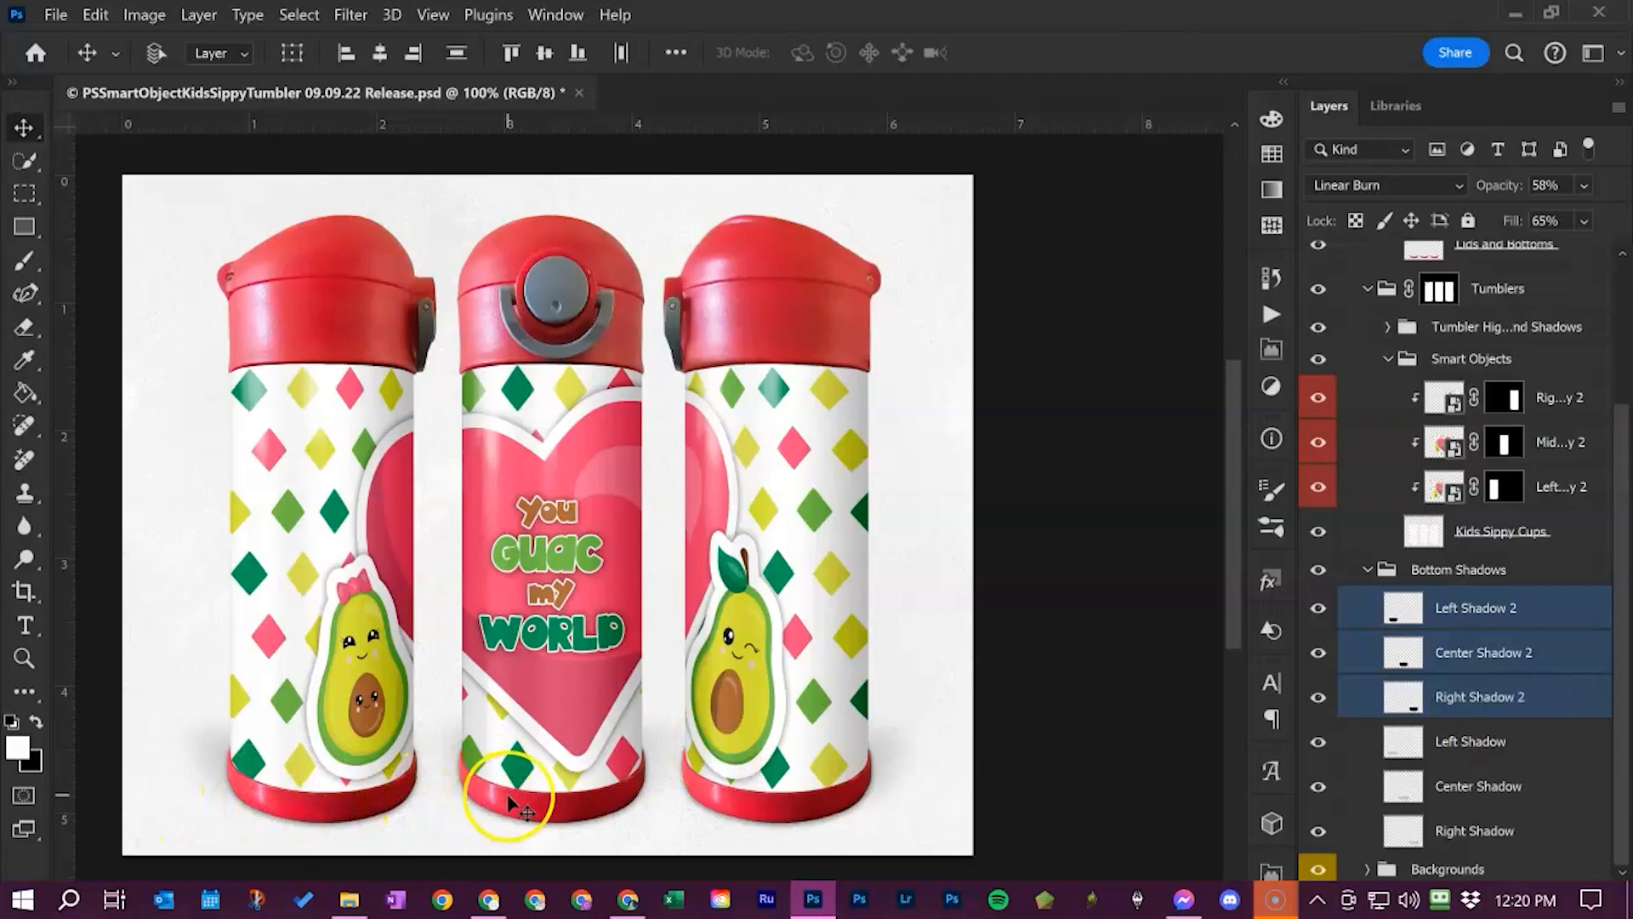
pyautogui.click(1467, 749)
pyautogui.keyDown('shift'); pyautogui.click(1469, 834); pyautogui.keyUp('shift')
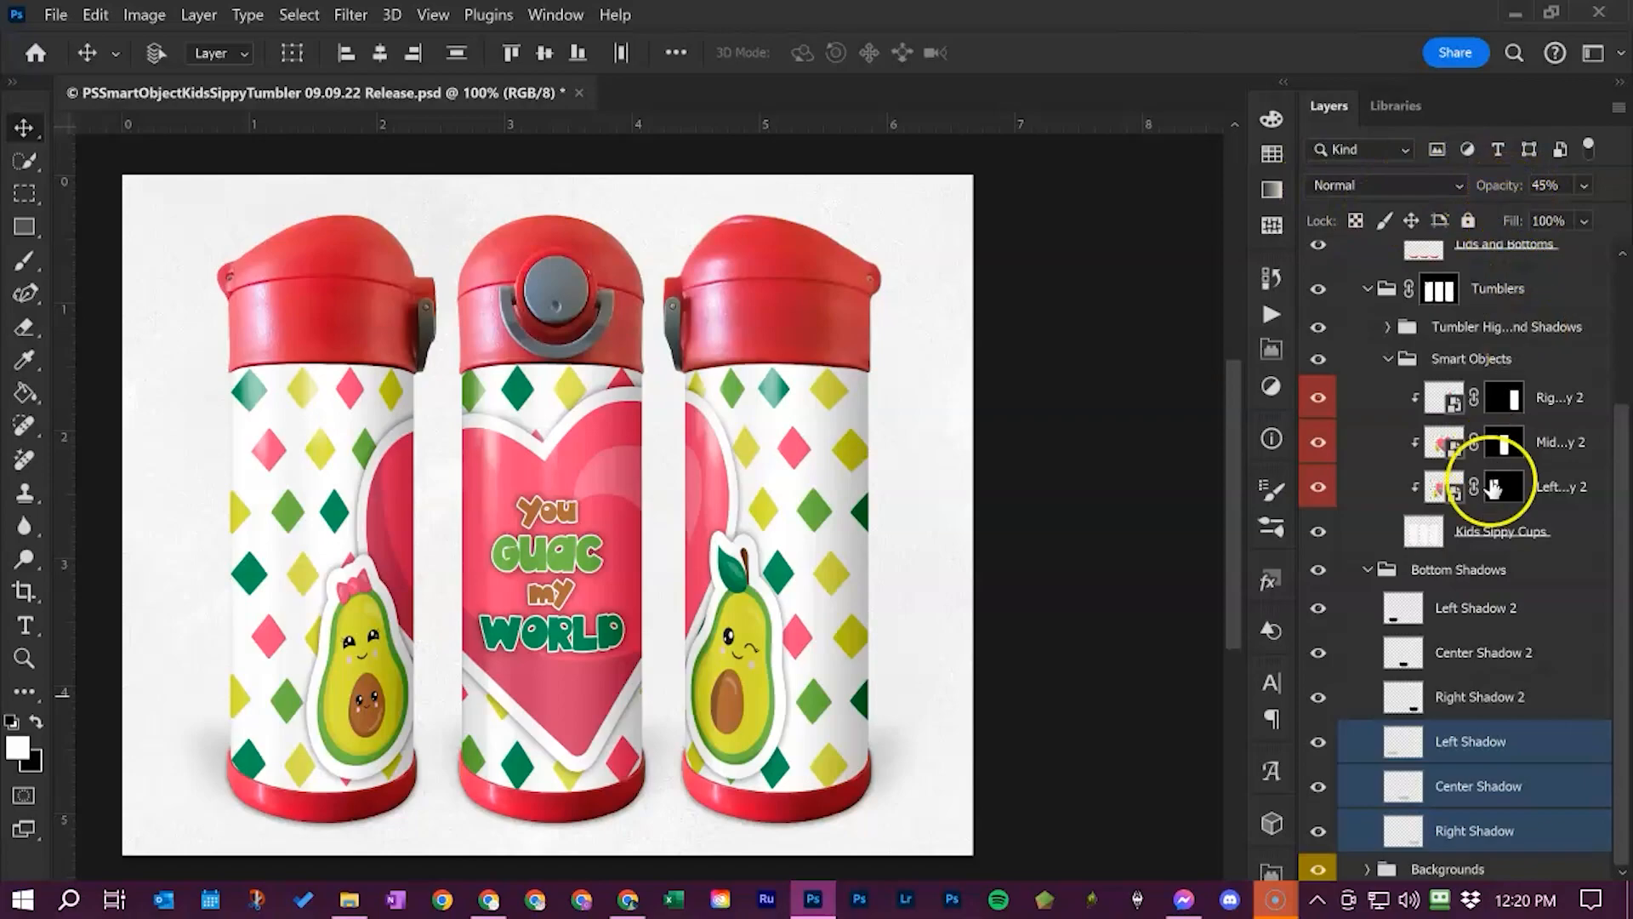
pyautogui.click(1367, 569)
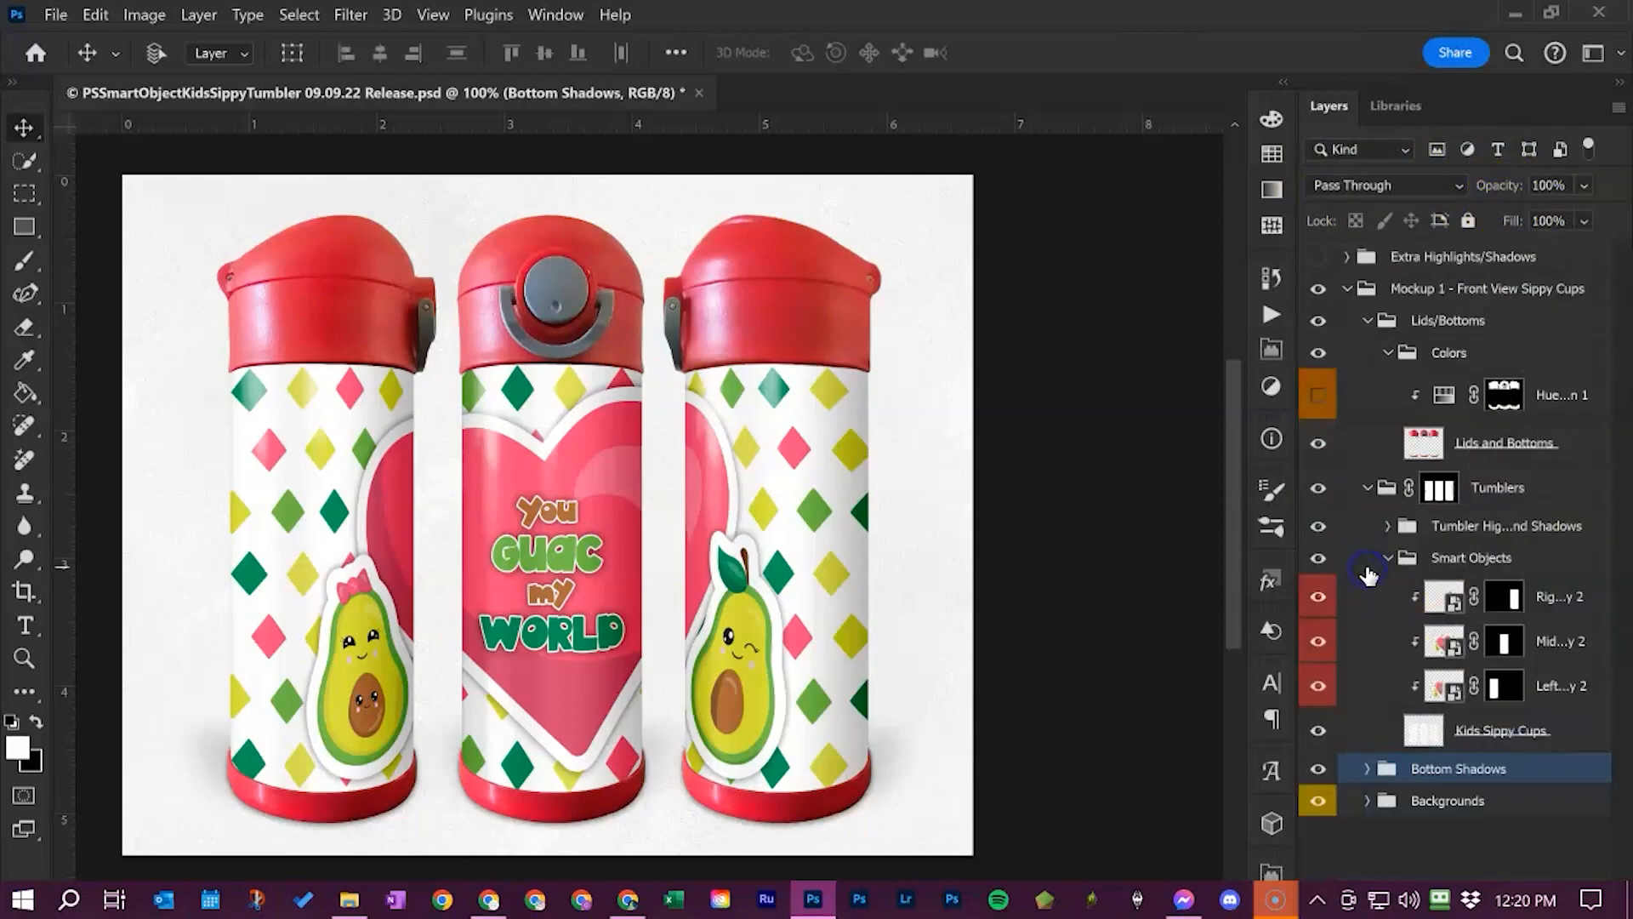
# Preview the scenes in the Backgrounds group by hiding layers from White Shimmer down to Mountain Lake Tabletop, and show them all again
pyautogui.click(1367, 801)
pyautogui.scroll(-5, 1372, 806)
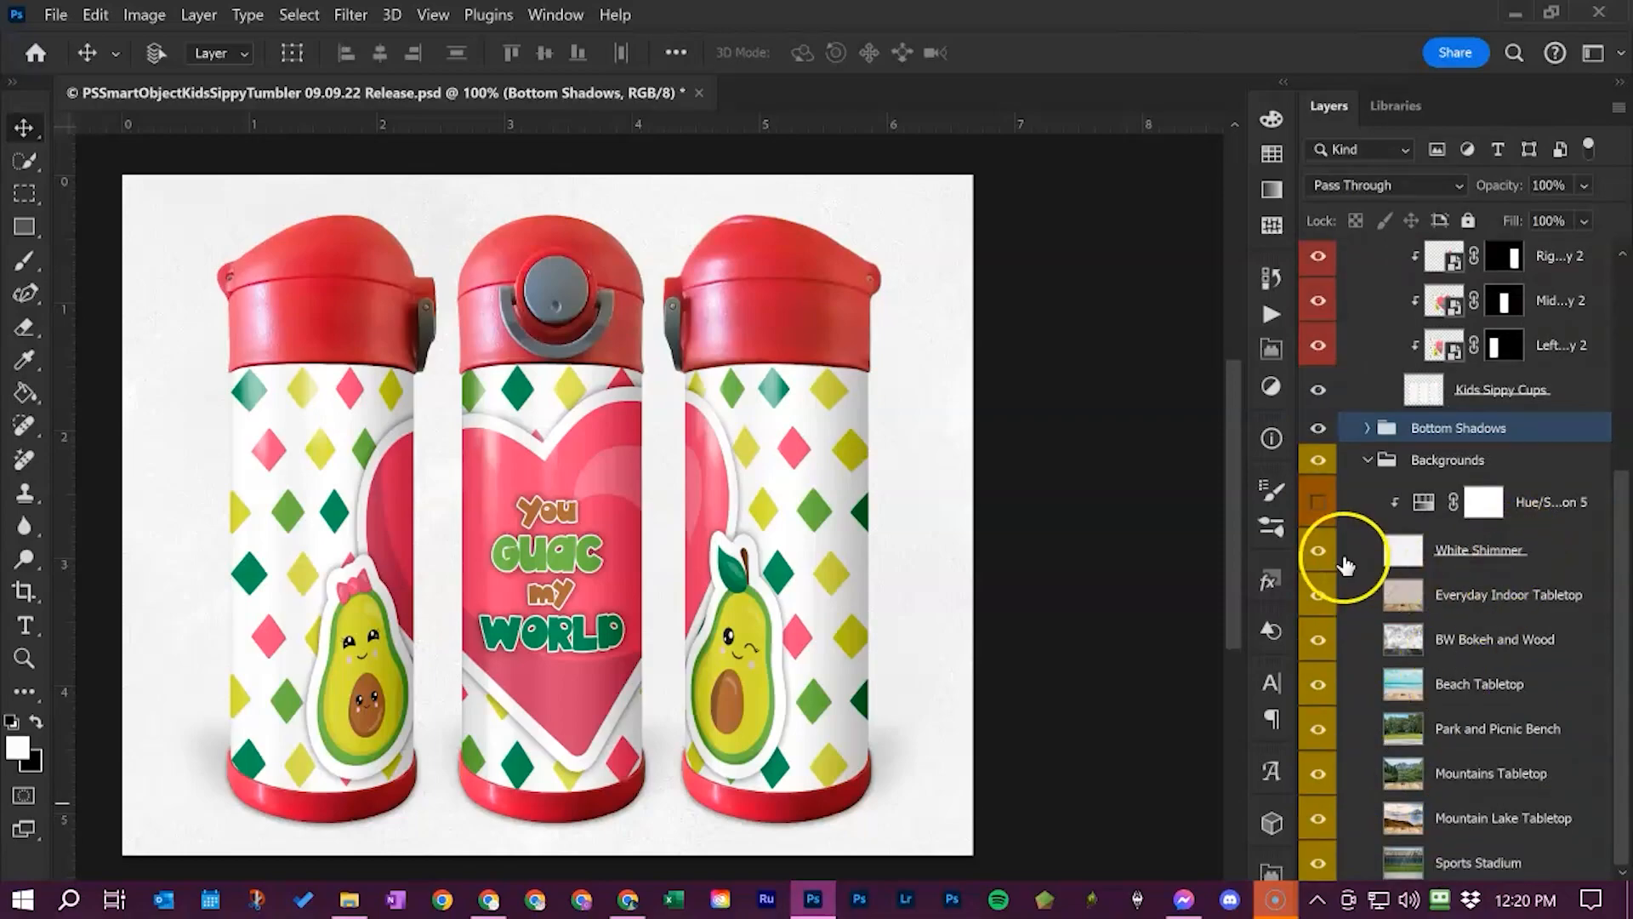
pyautogui.click(1319, 551)
pyautogui.click(1319, 596)
pyautogui.click(1319, 643)
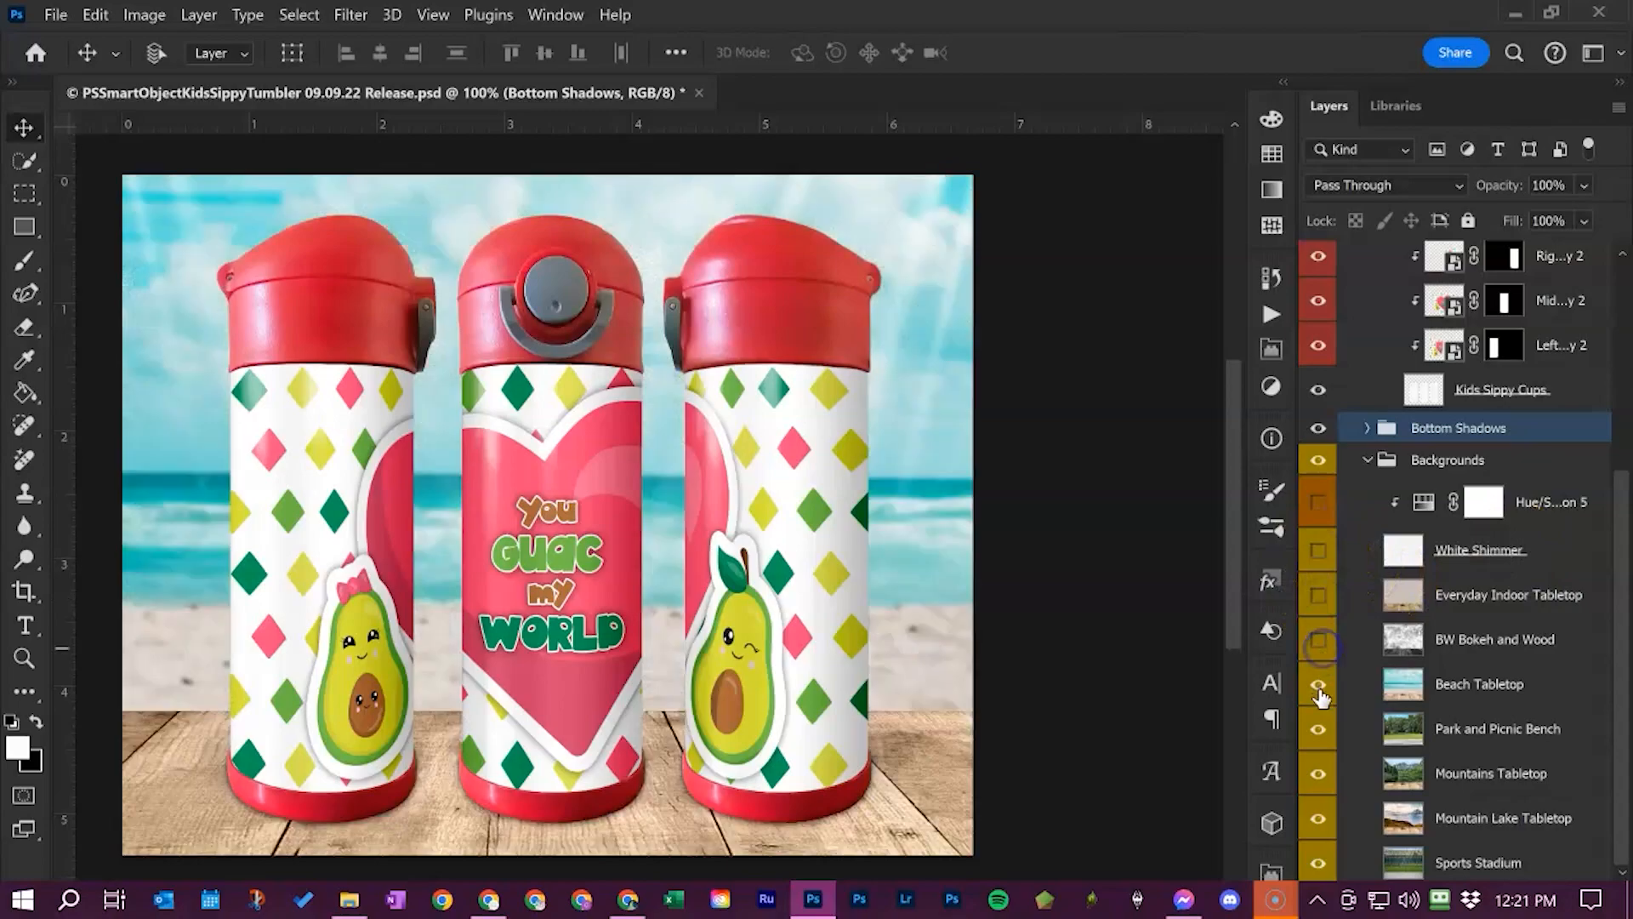
pyautogui.click(1319, 730)
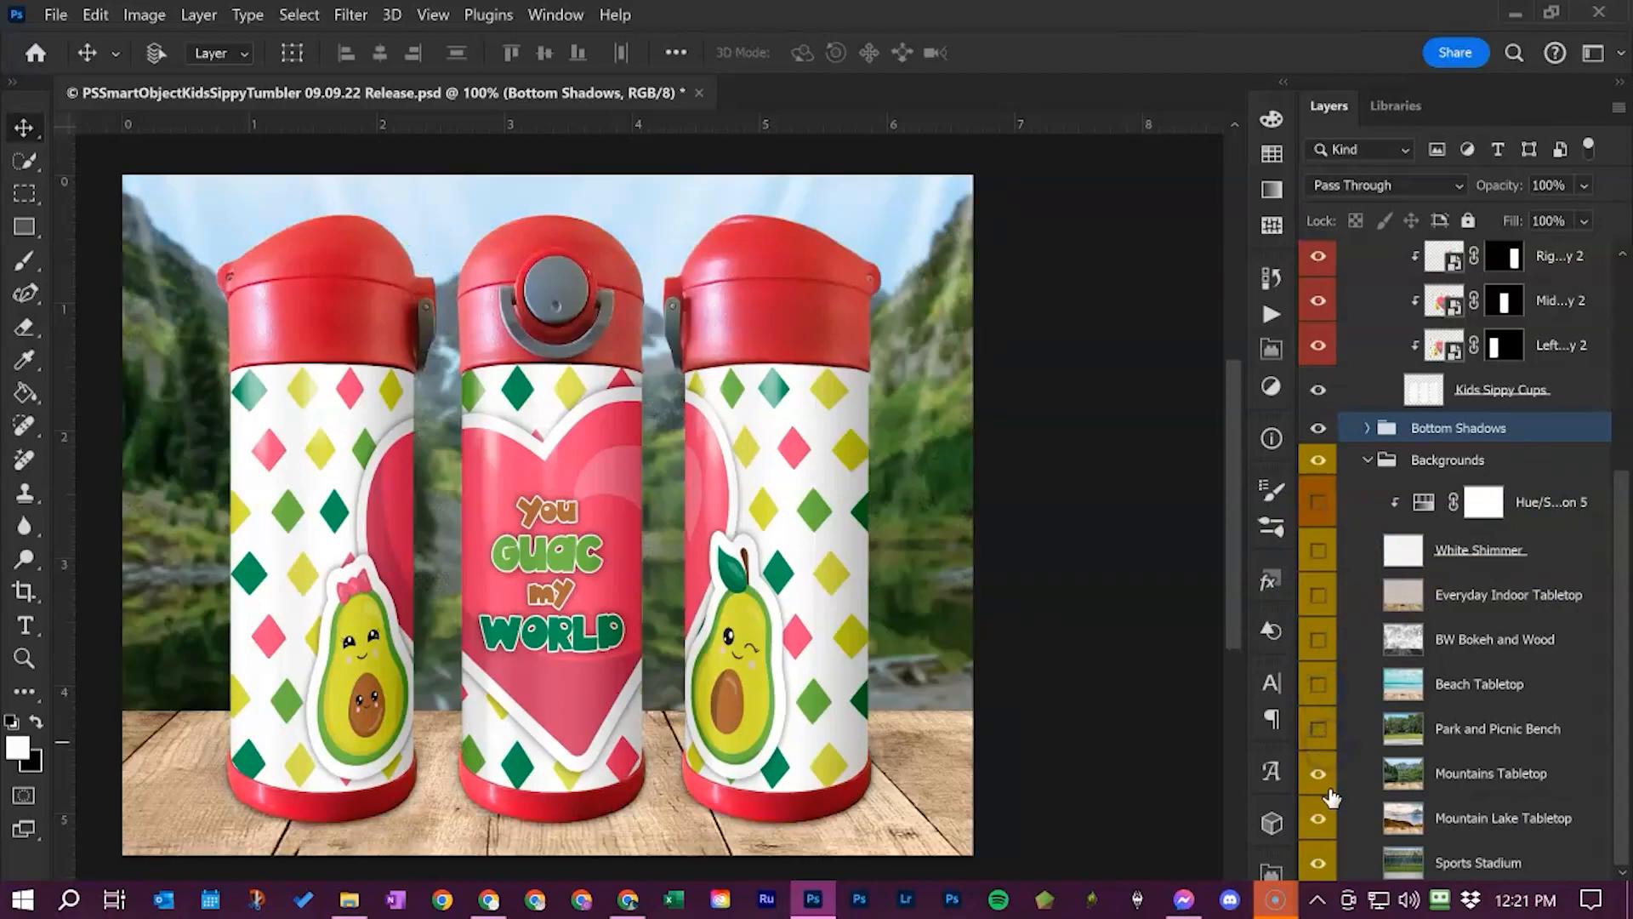
pyautogui.click(1320, 774)
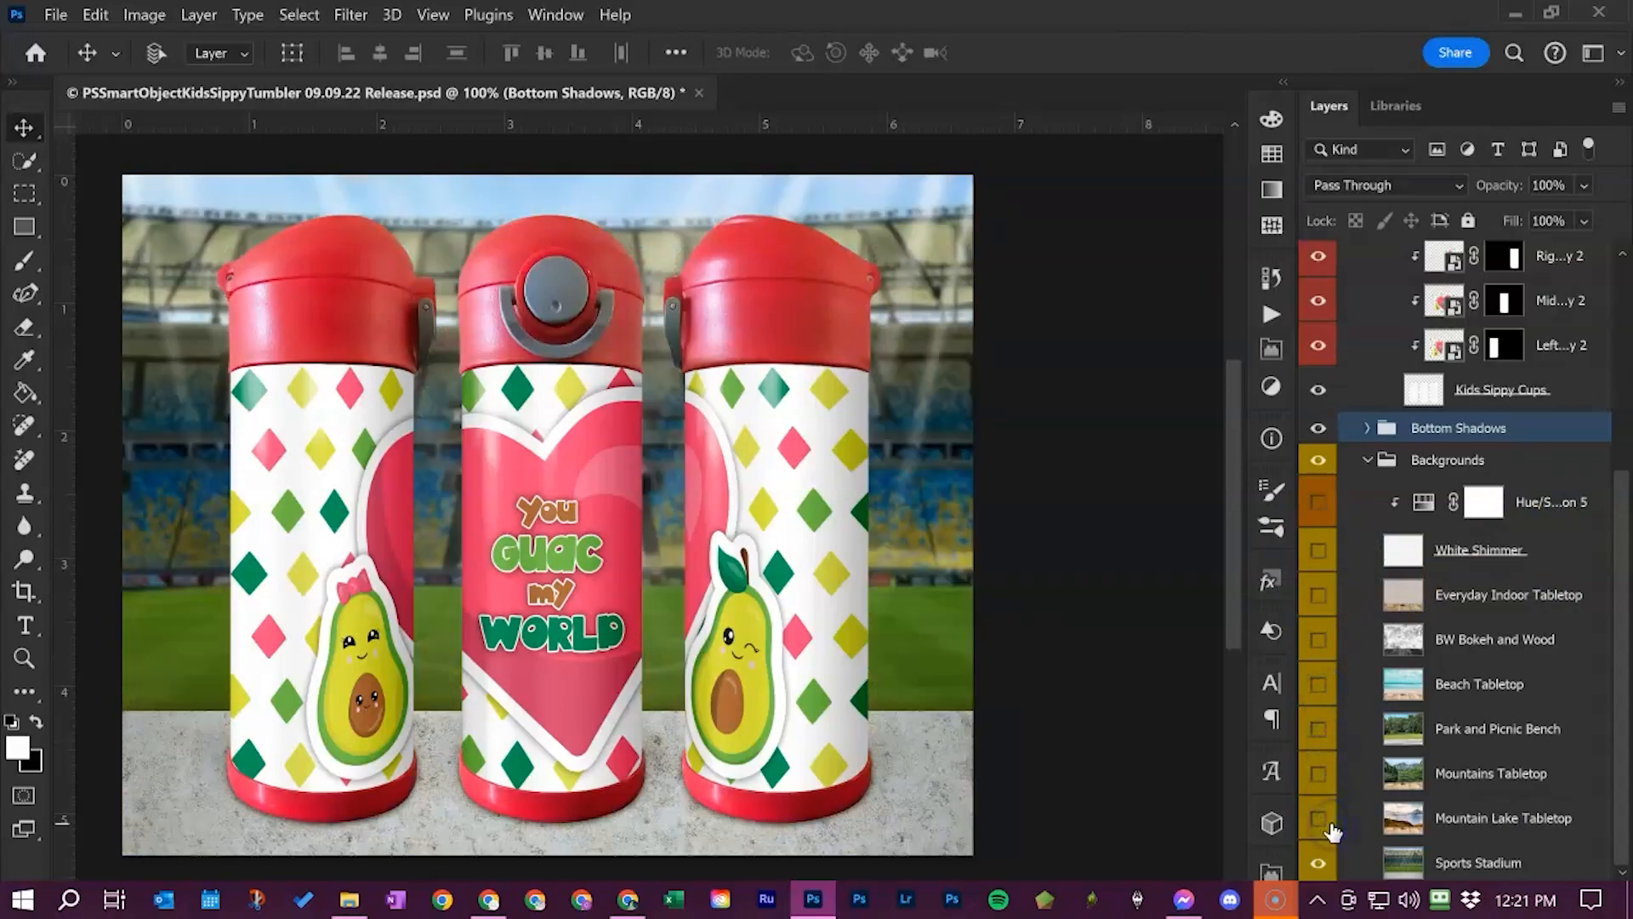
pyautogui.moveTo(1324, 821); pyautogui.dragTo(1316, 698)
# Show the Hue/Saturation 5 adjustment above White Shimmer to tint the background pink, toggling it to compare
pyautogui.click(1319, 508)
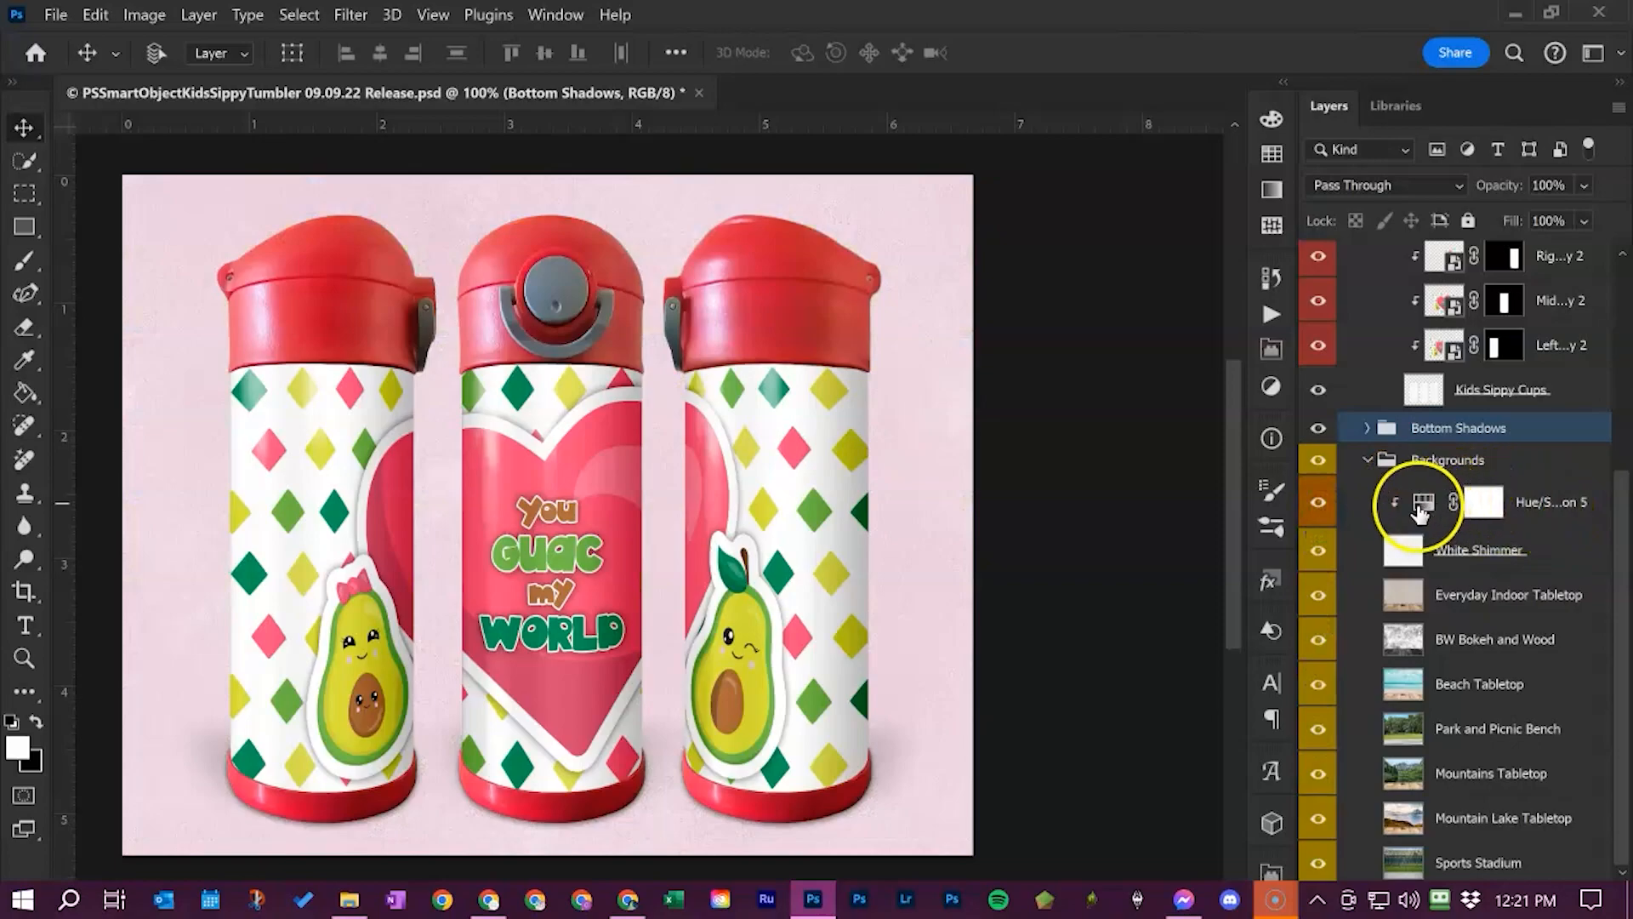
pyautogui.click(1318, 502)
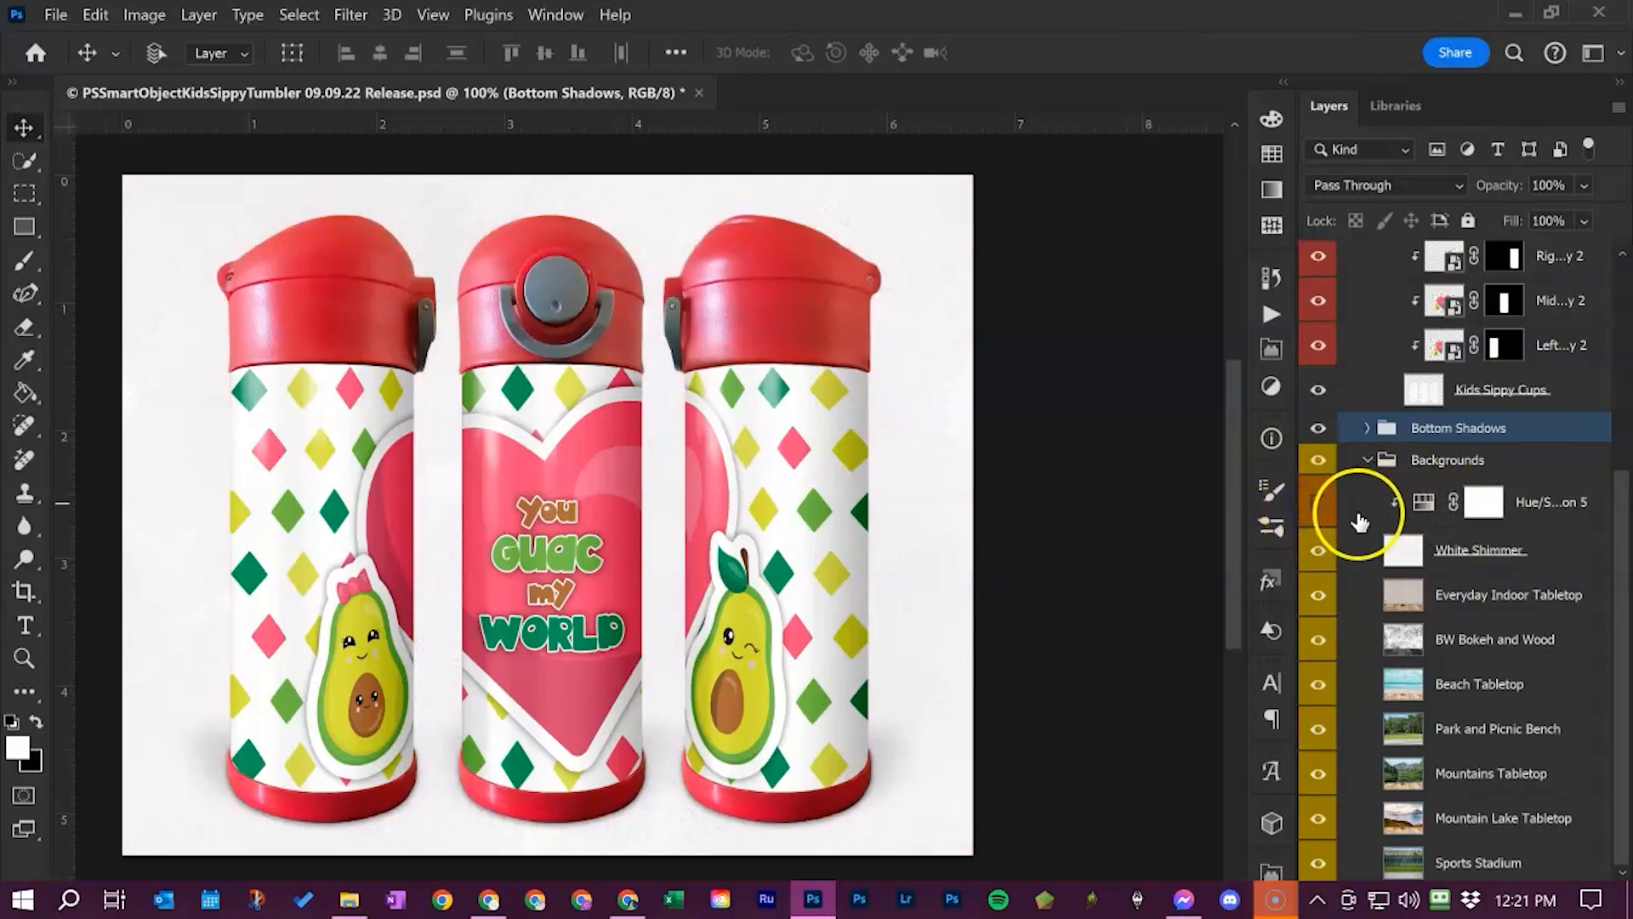
pyautogui.click(1318, 506)
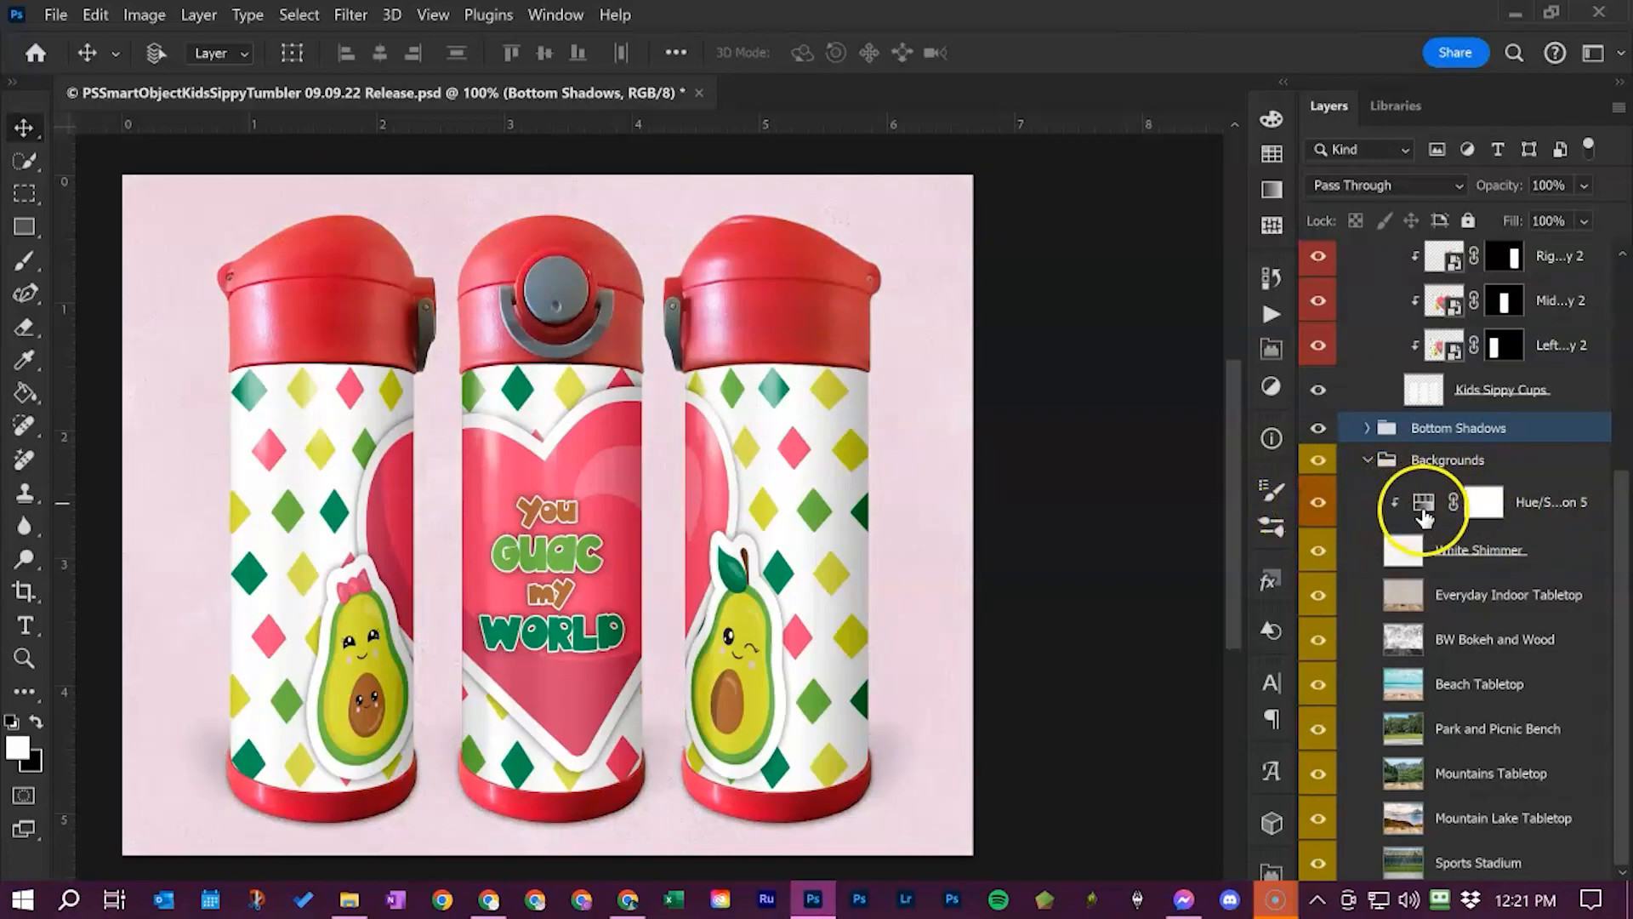
# Set the Hue of the Hue/Saturation 5 background tint to 327, and compare the background with Colorize off and on
pyautogui.doubleClick(1425, 507)
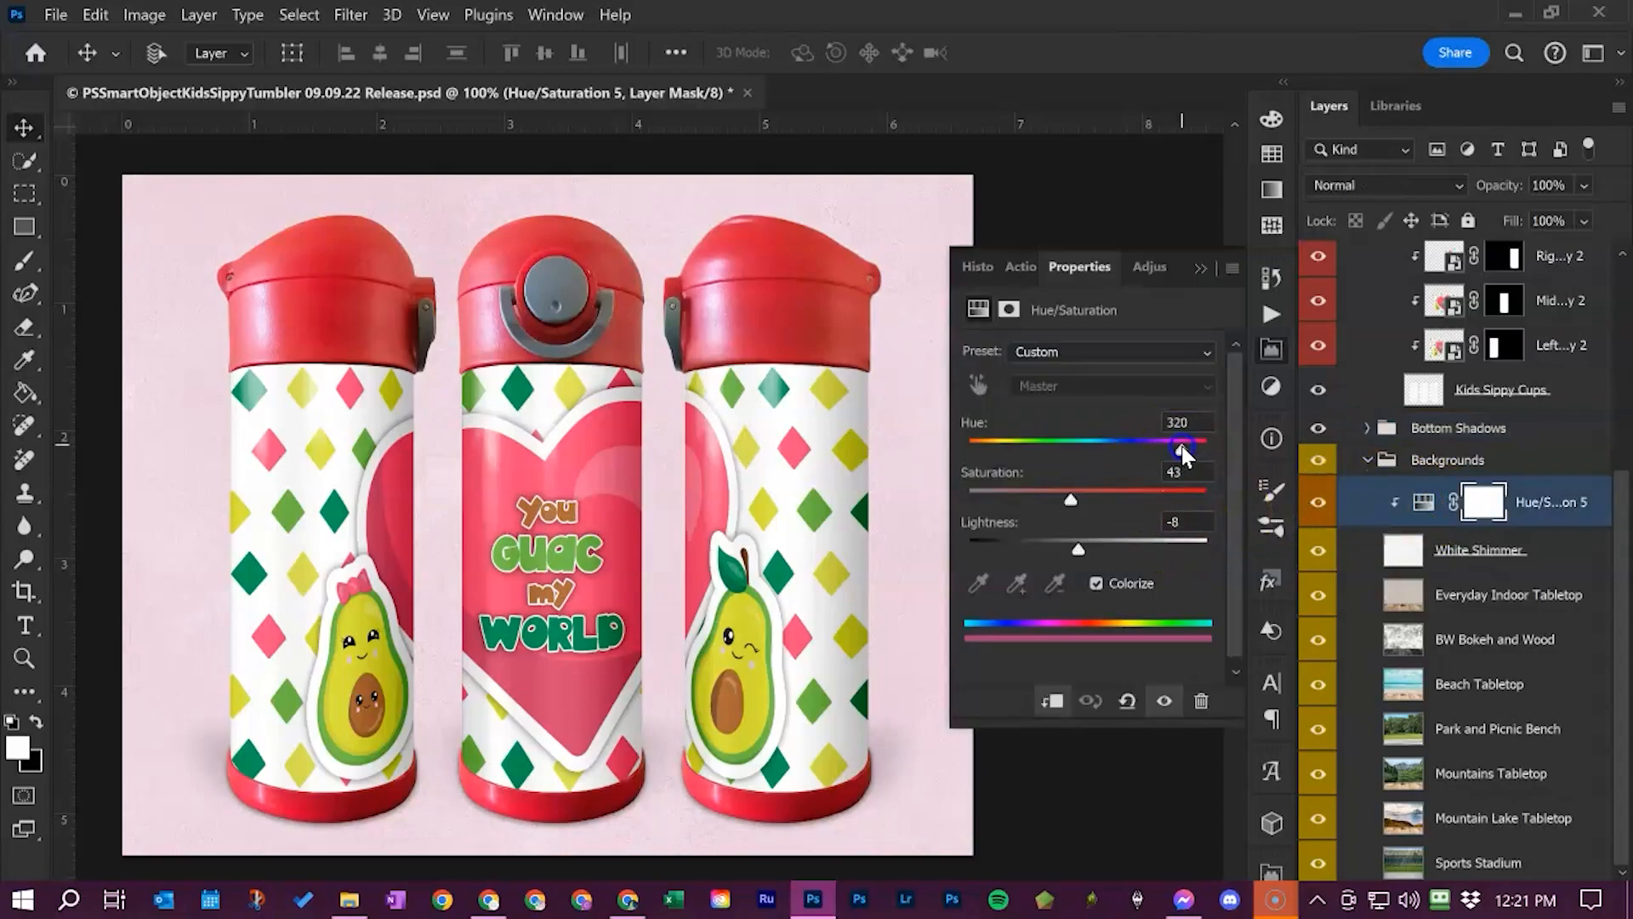
pyautogui.moveTo(1185, 449)
pyautogui.mouseDown()
pyautogui.moveTo(1077, 449)
pyautogui.moveTo(1185, 442)
pyautogui.mouseUp()
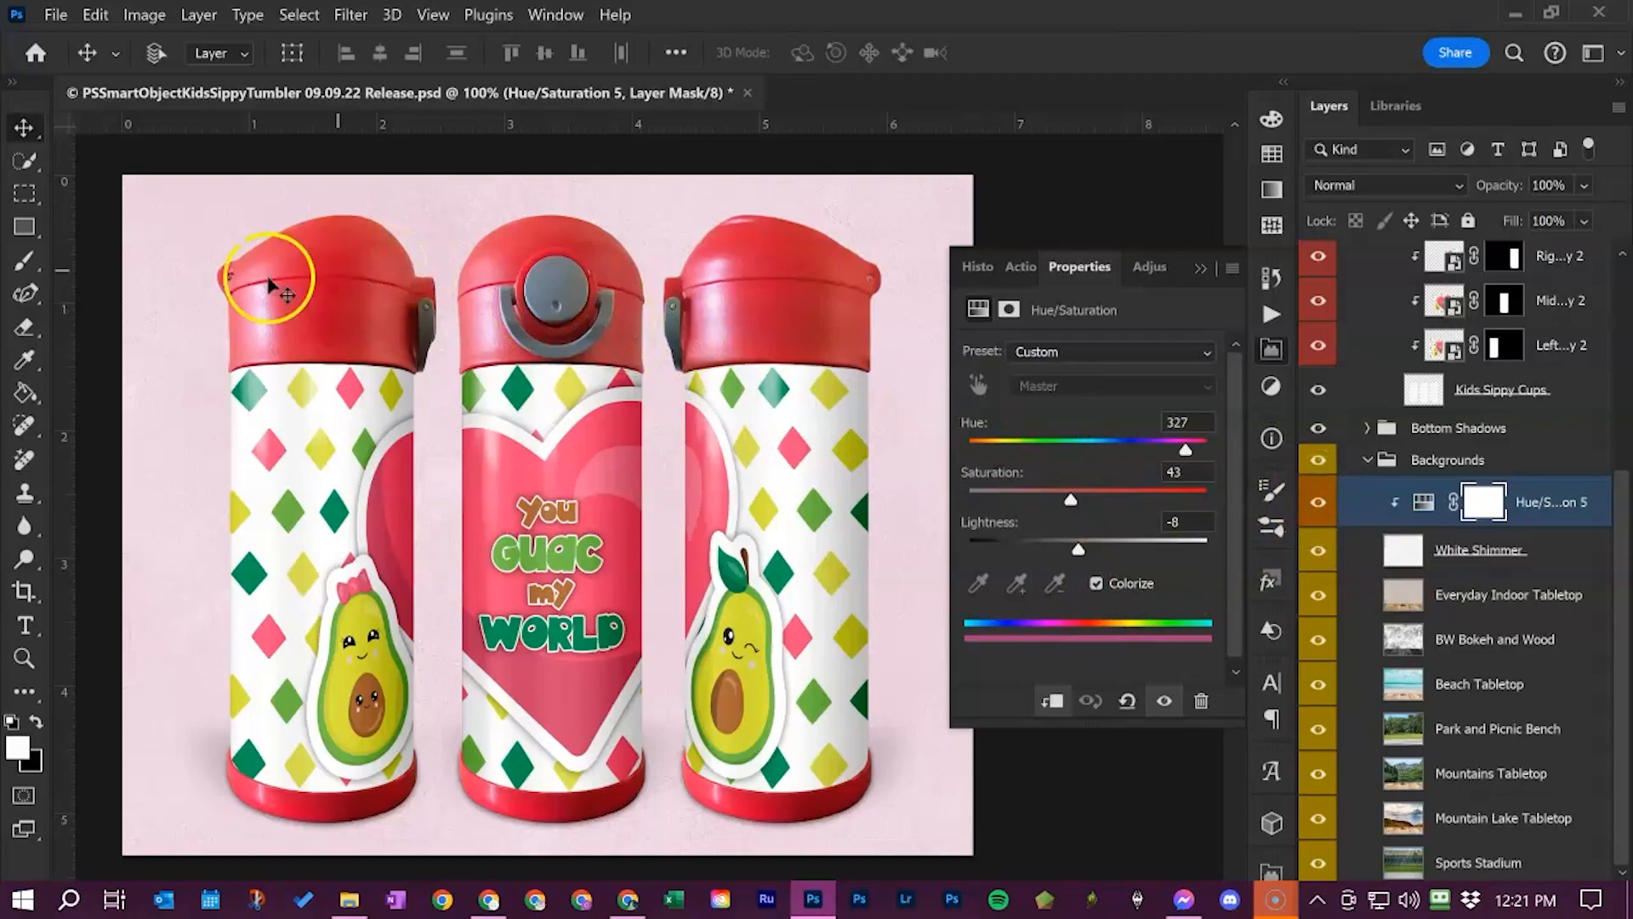
pyautogui.click(1096, 583)
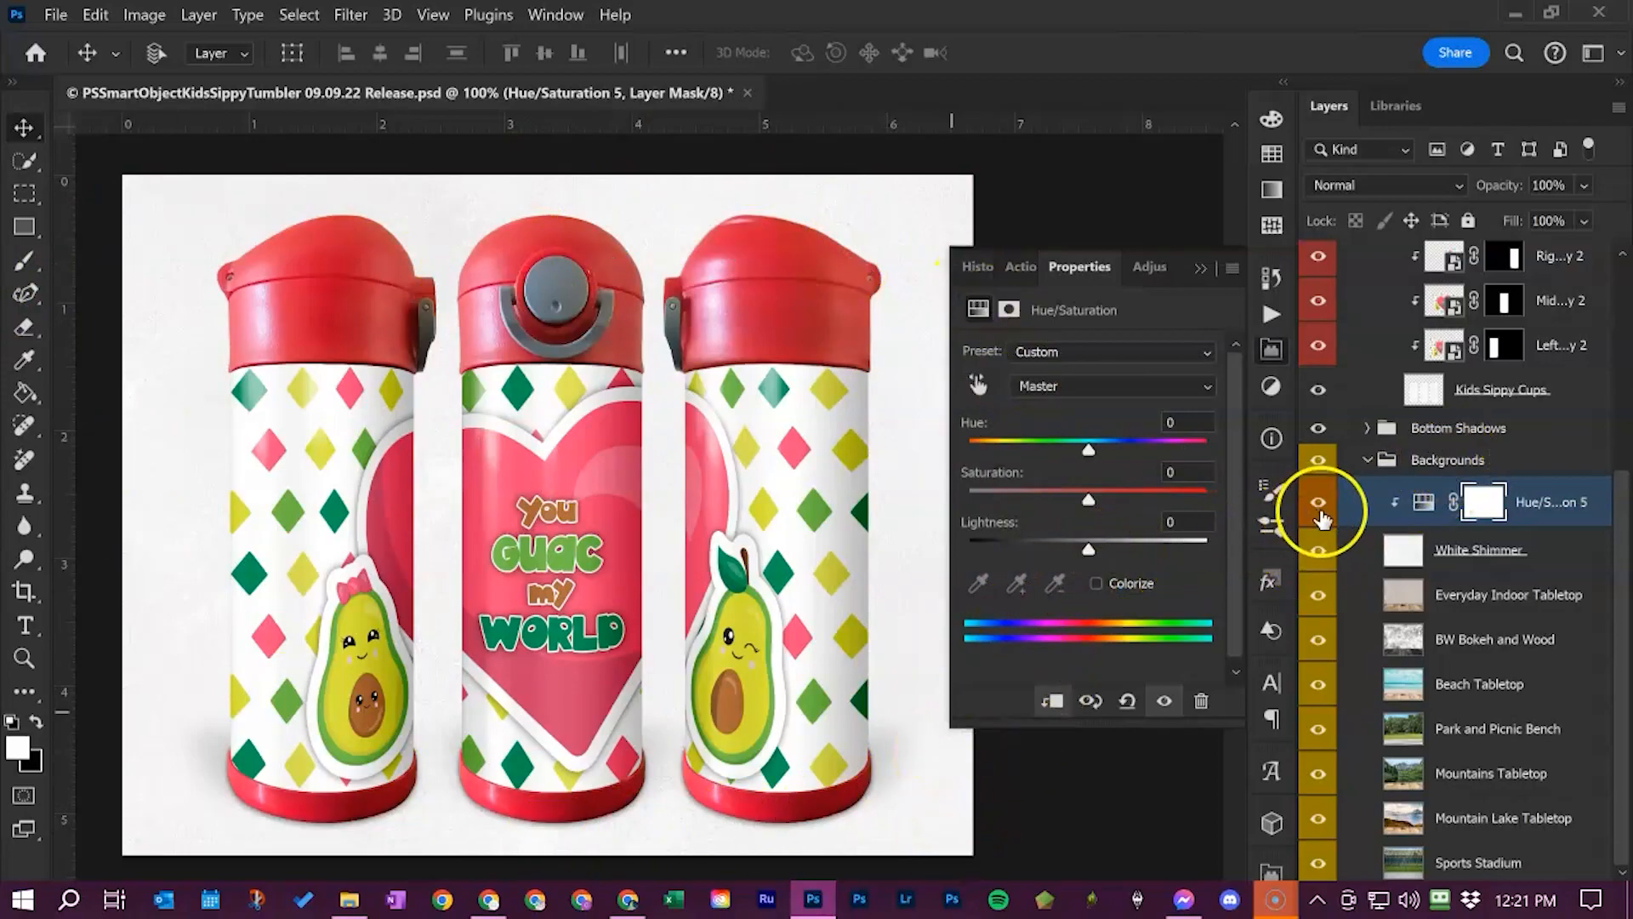
pyautogui.click(1095, 584)
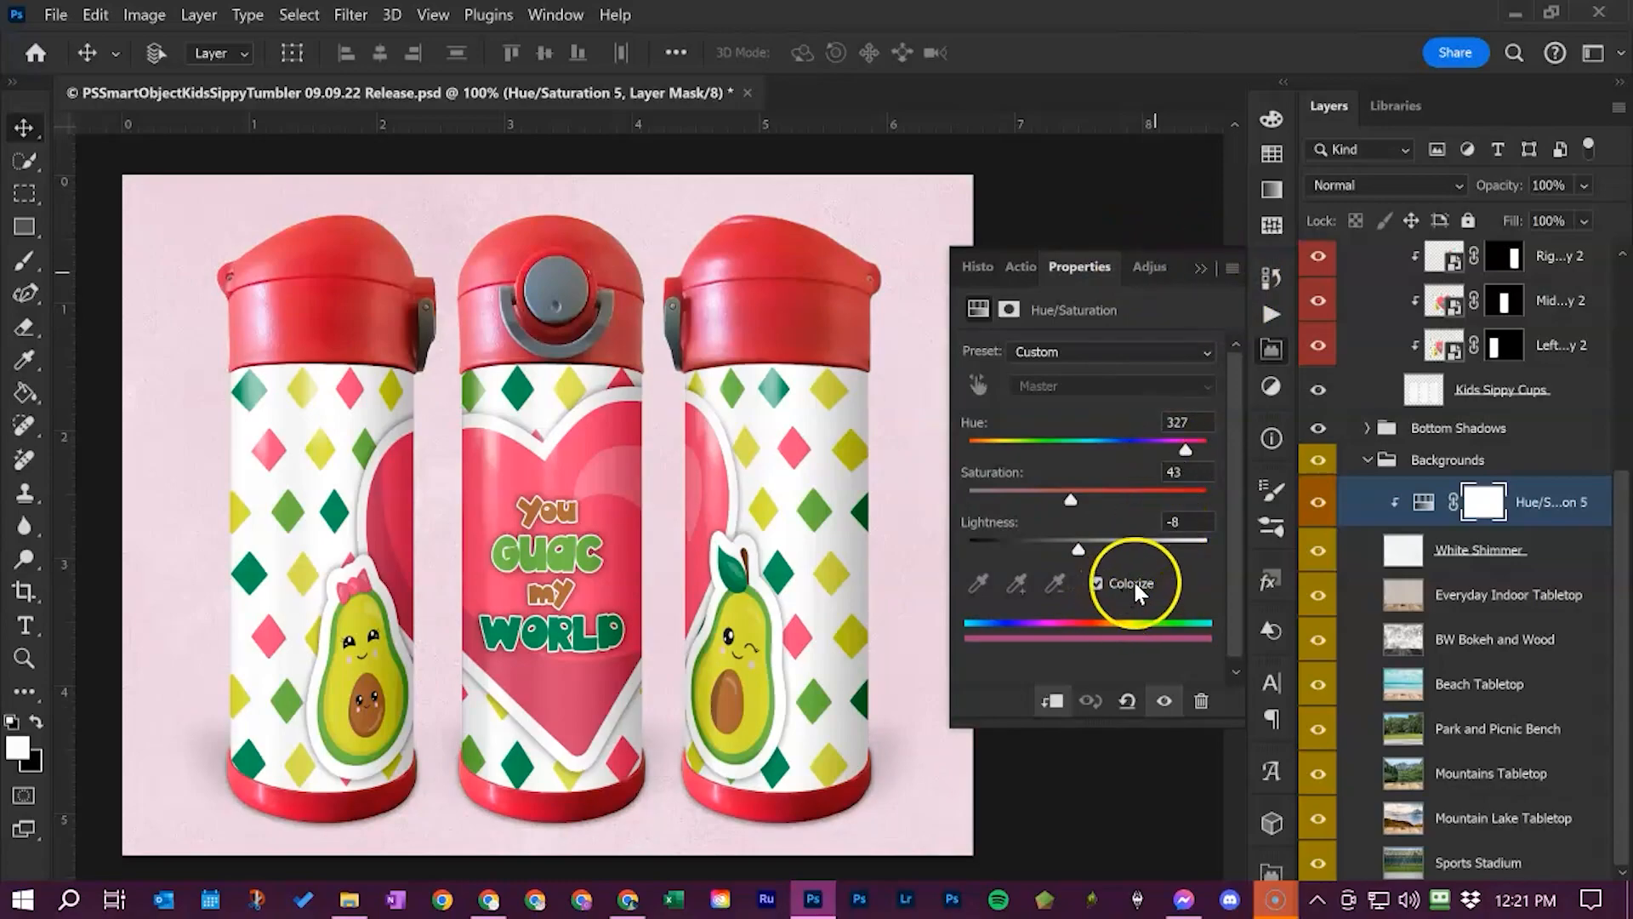
# Close the Hue/Saturation 5 settings, hide that adjustment and collapse the Backgrounds group
pyautogui.click(1202, 269)
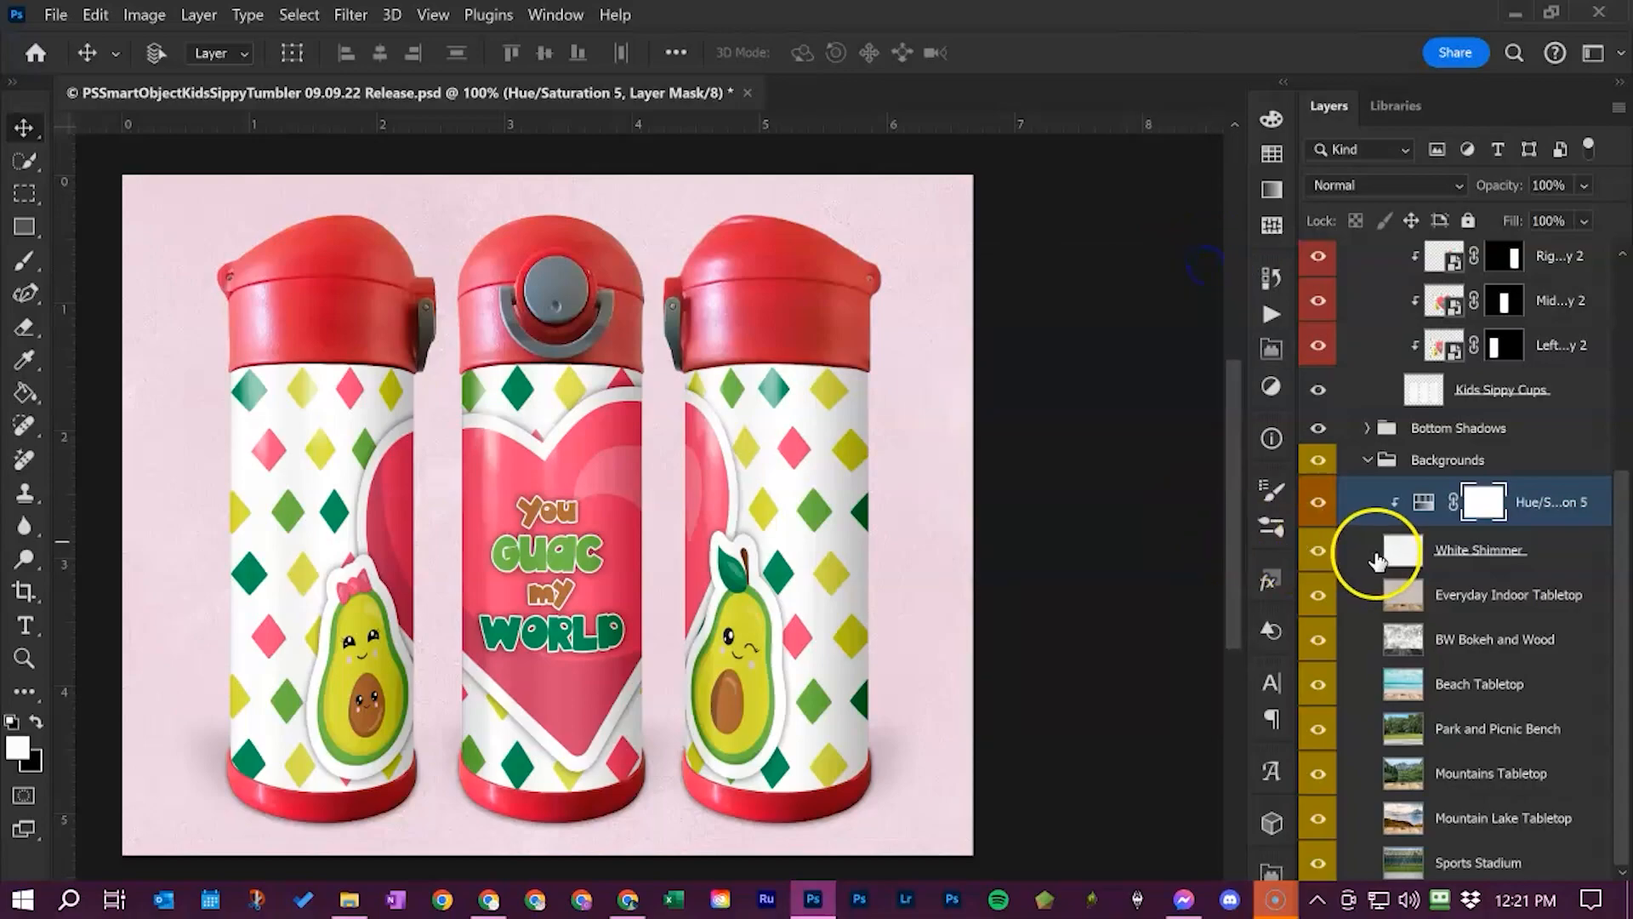
pyautogui.click(1315, 507)
pyautogui.click(1368, 460)
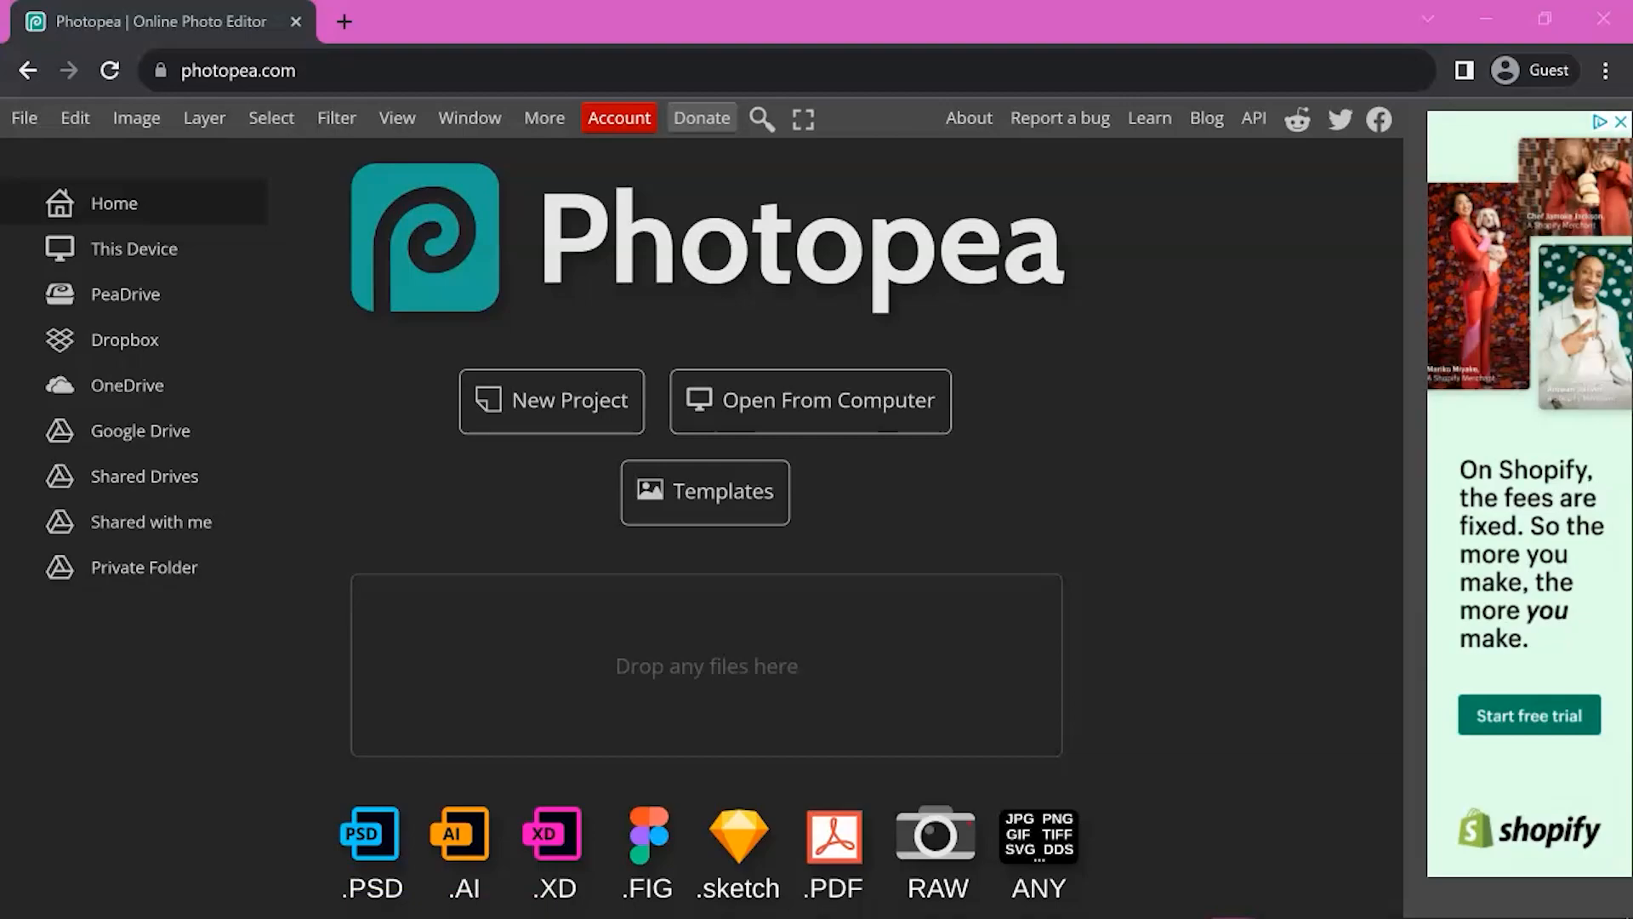
# Switch to Photopea and open PSSmartObjectKidsSippyTumbler 09.09.22 Release.psd from the Kids Sippy Cup Smart Object 2 Mockup folder
pyautogui.click(802, 383)
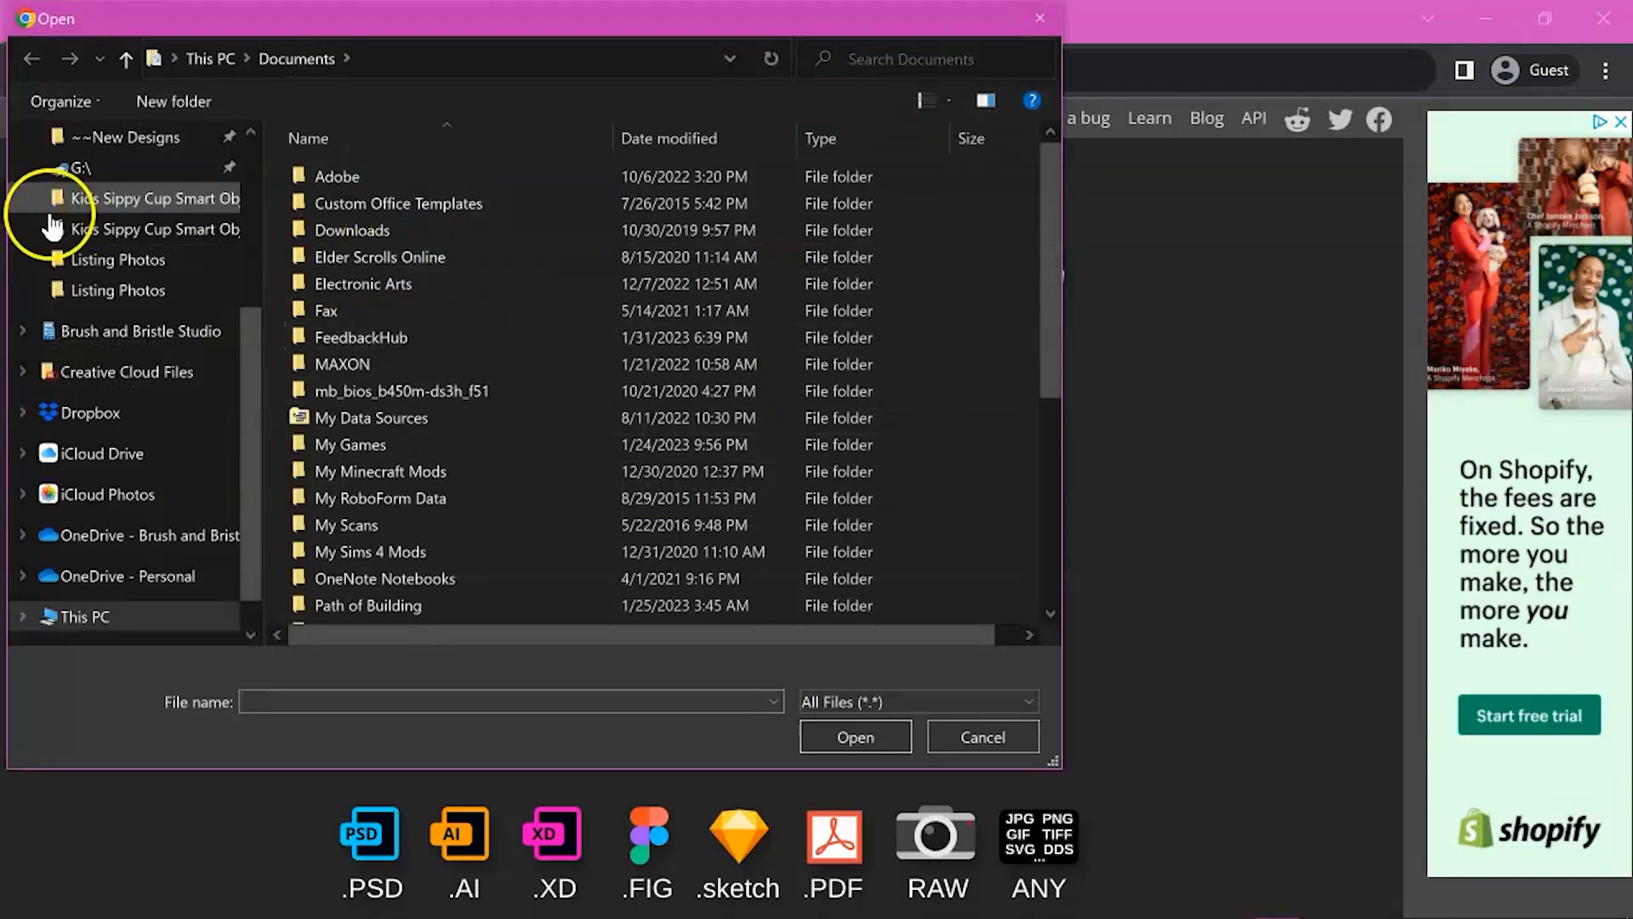
pyautogui.click(129, 222)
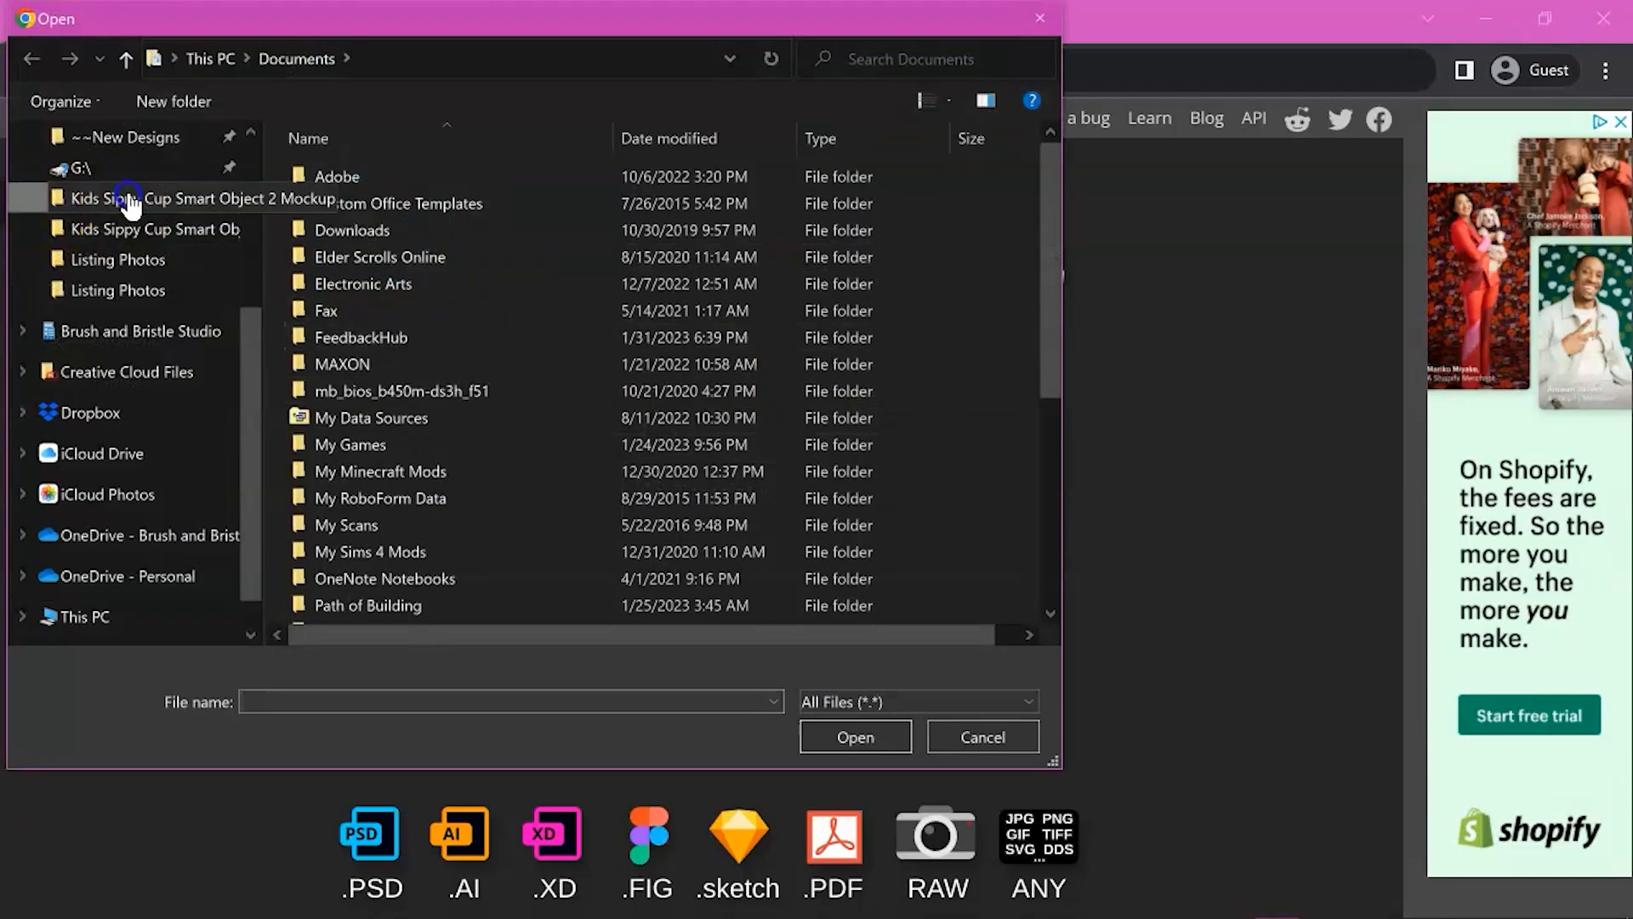
pyautogui.doubleClick(951, 204)
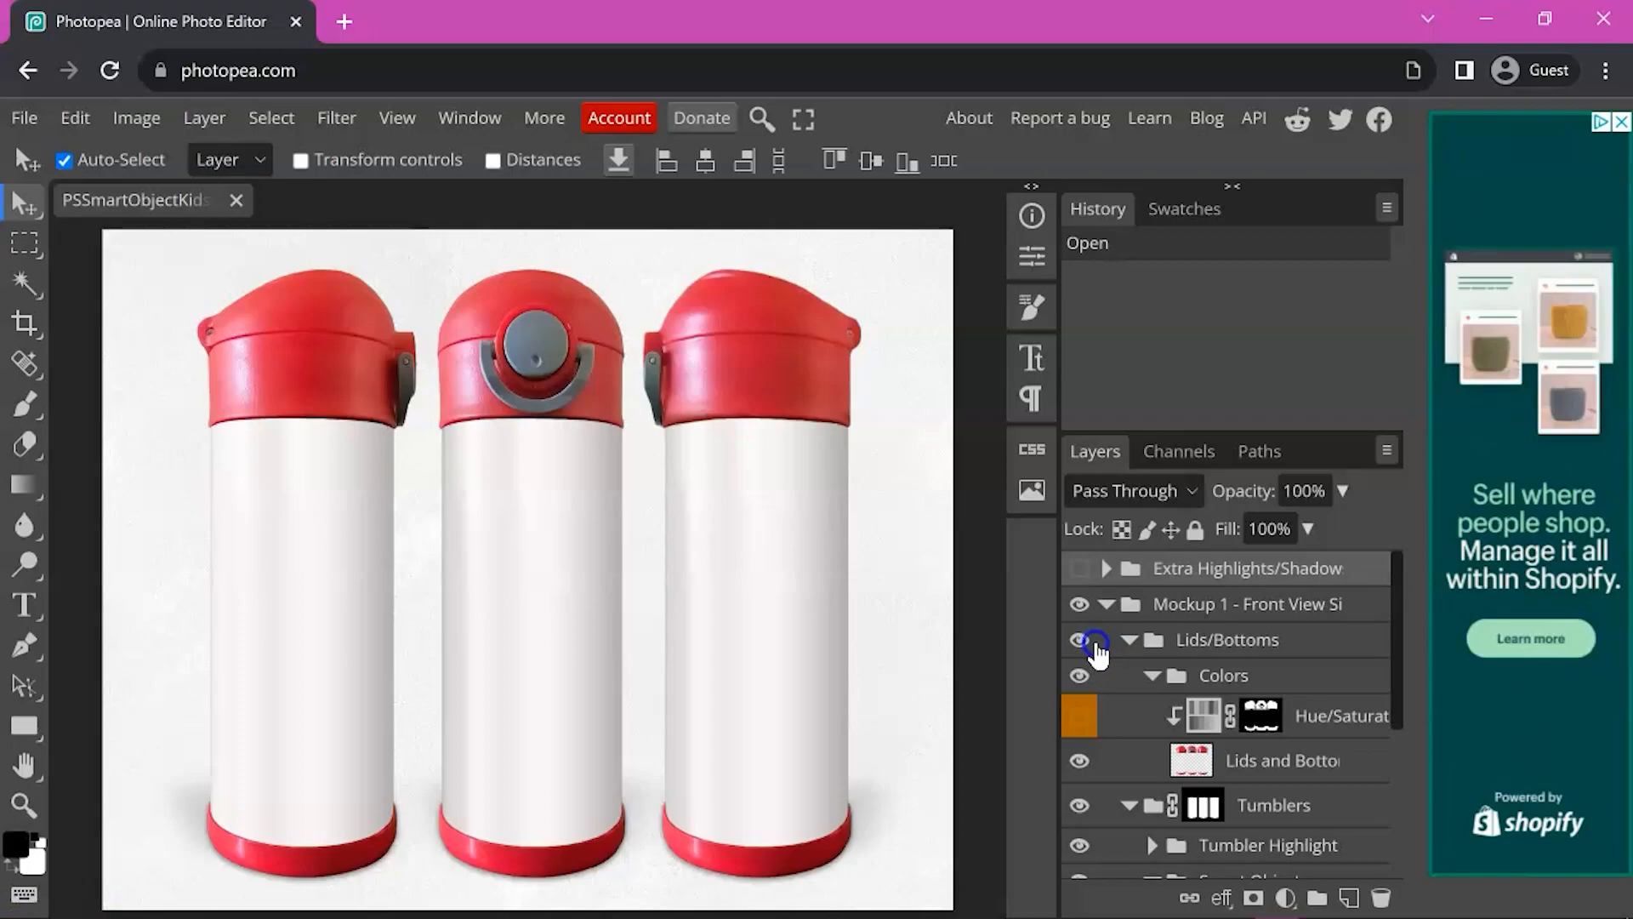
# Open the Right Tumbler smart object's contents and place You Guac My World Kids Sippy Cup.jpg in it
pyautogui.scroll(-3, 1099, 655)
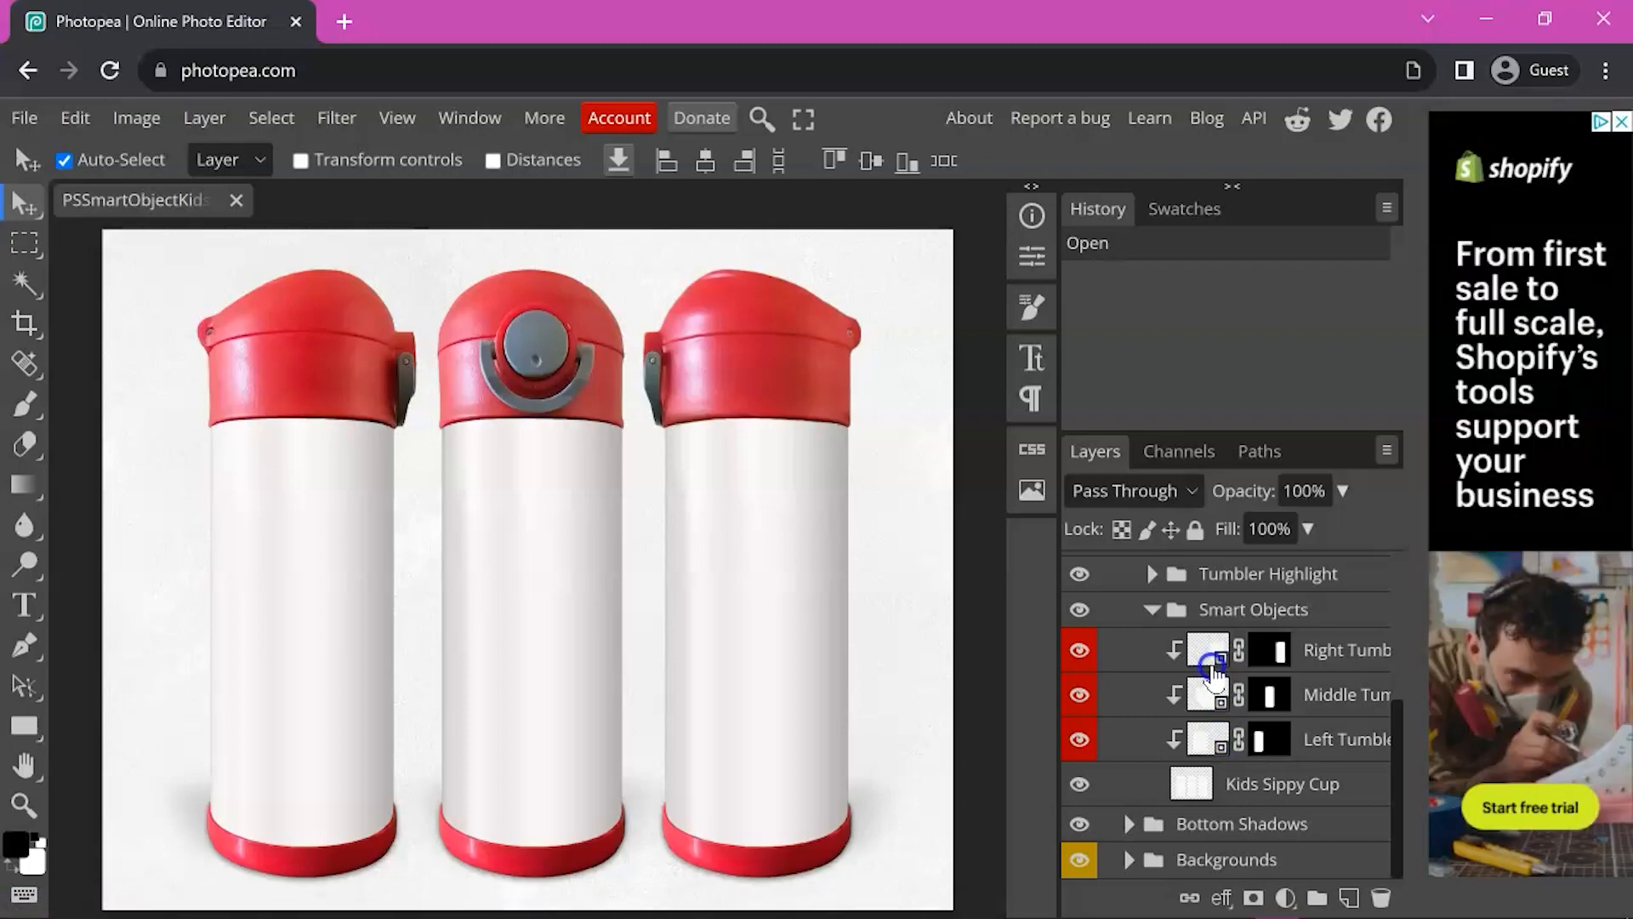
pyautogui.doubleClick(1206, 655)
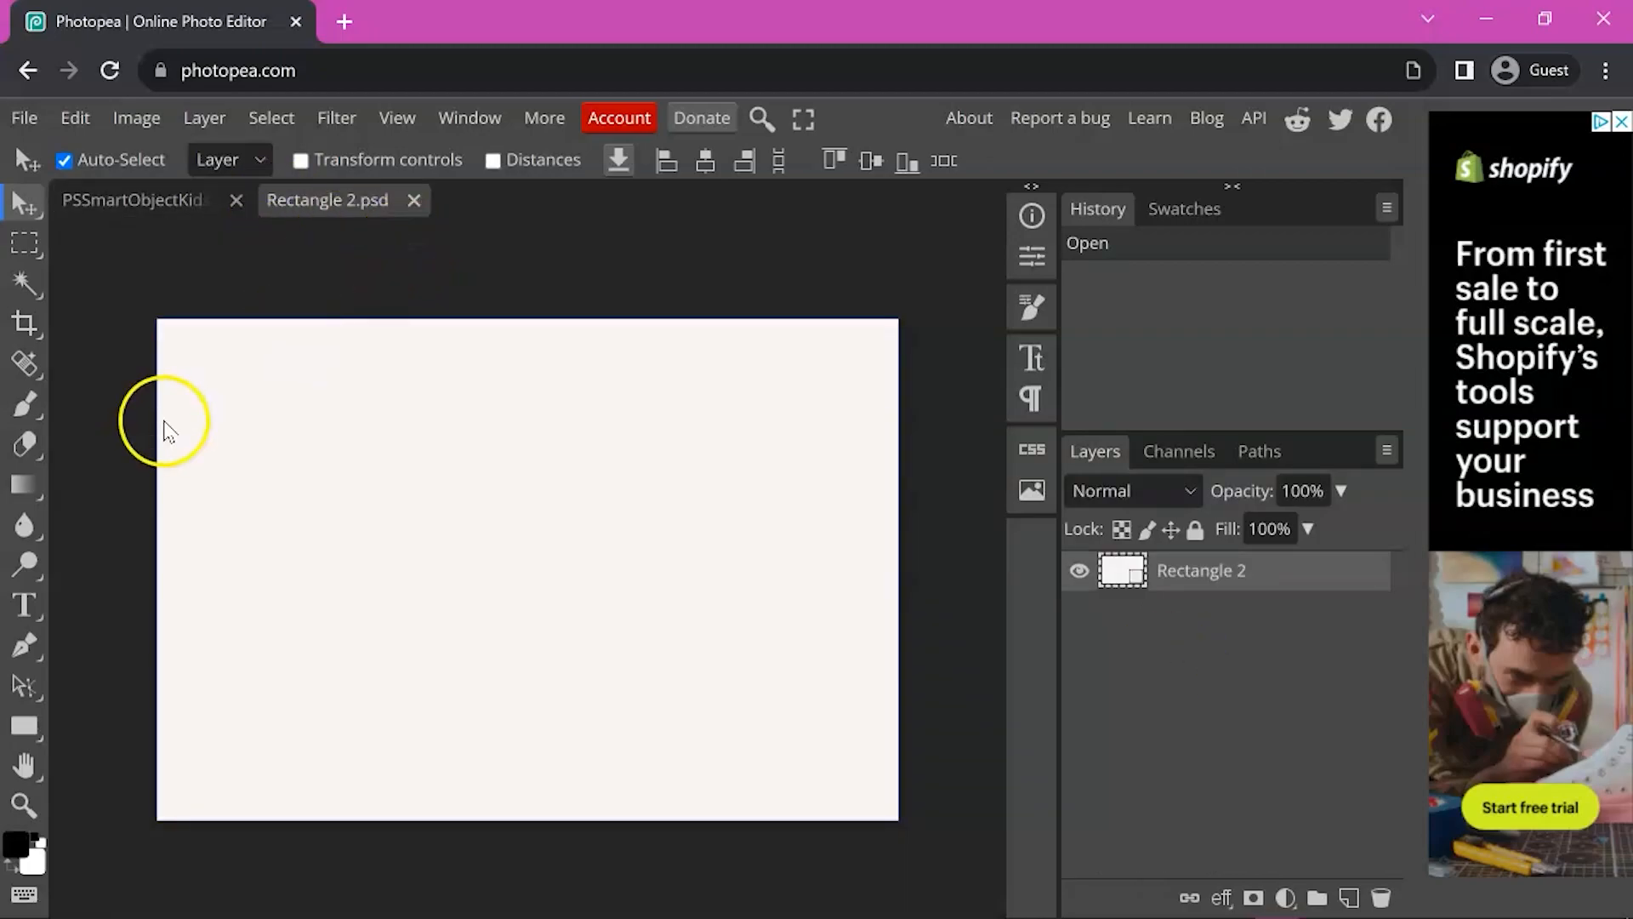
pyautogui.click(9, 124)
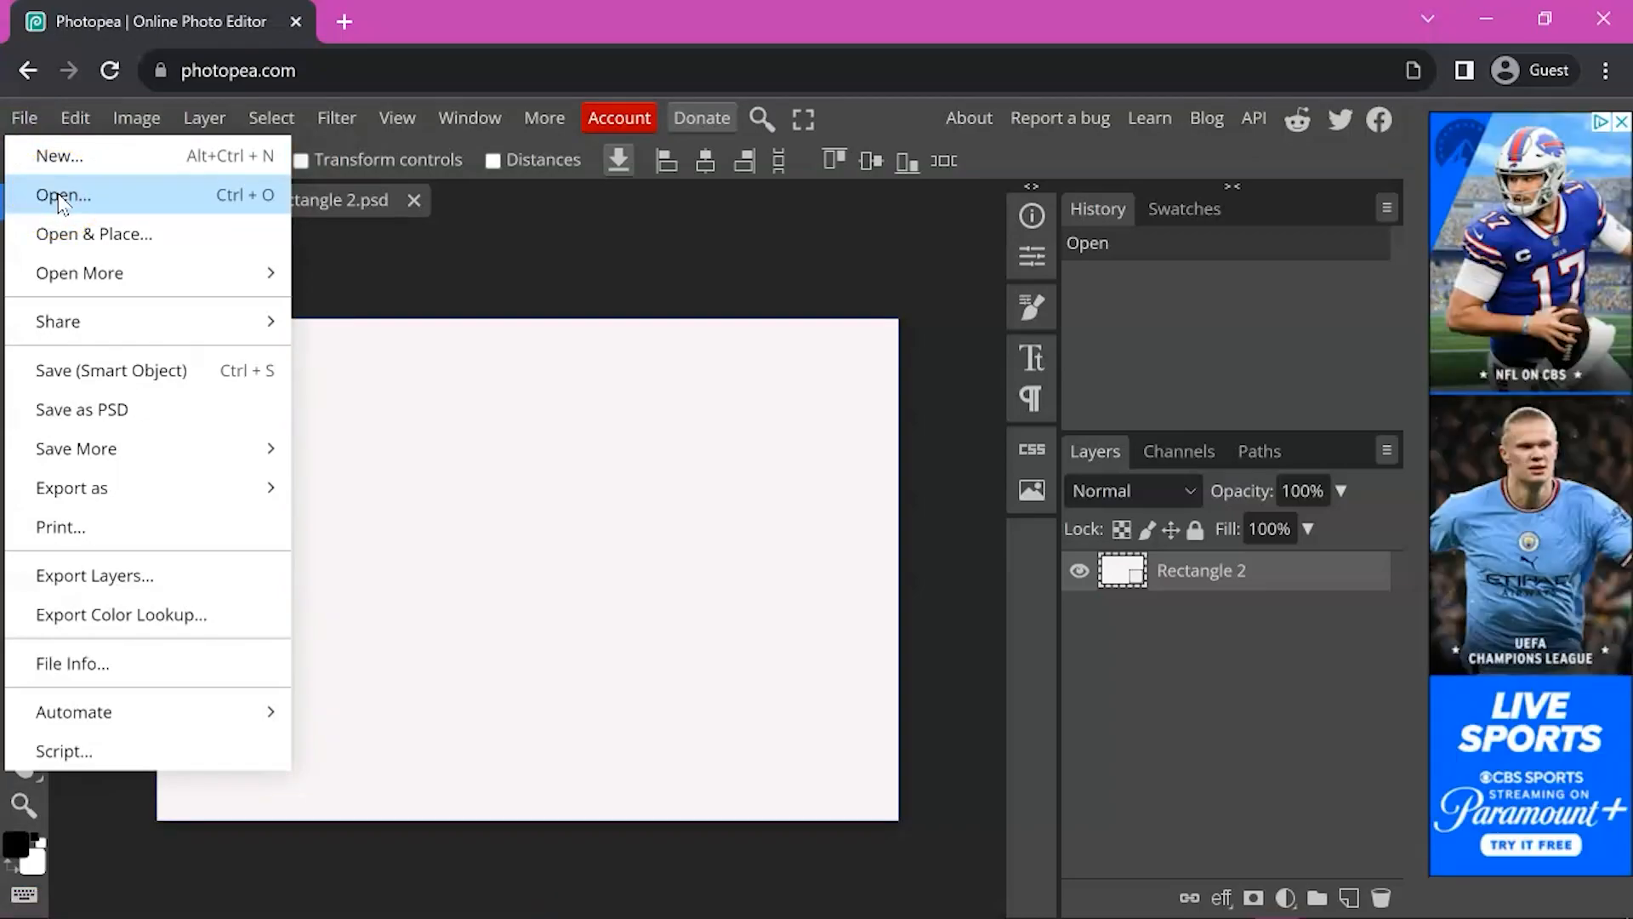
pyautogui.click(62, 232)
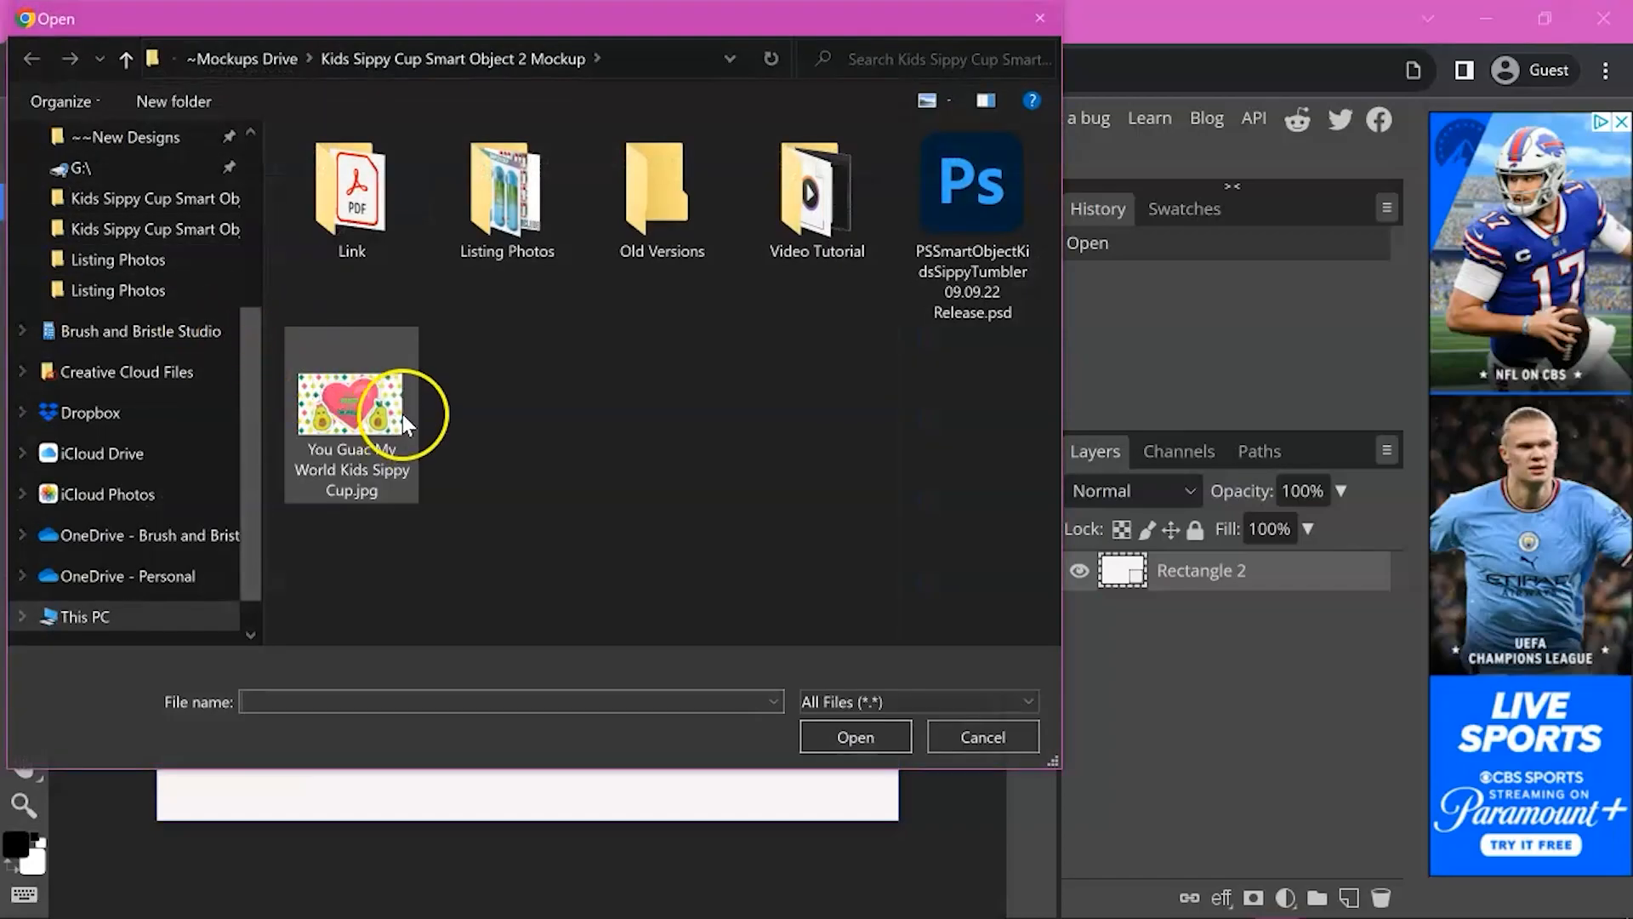
pyautogui.doubleClick(402, 415)
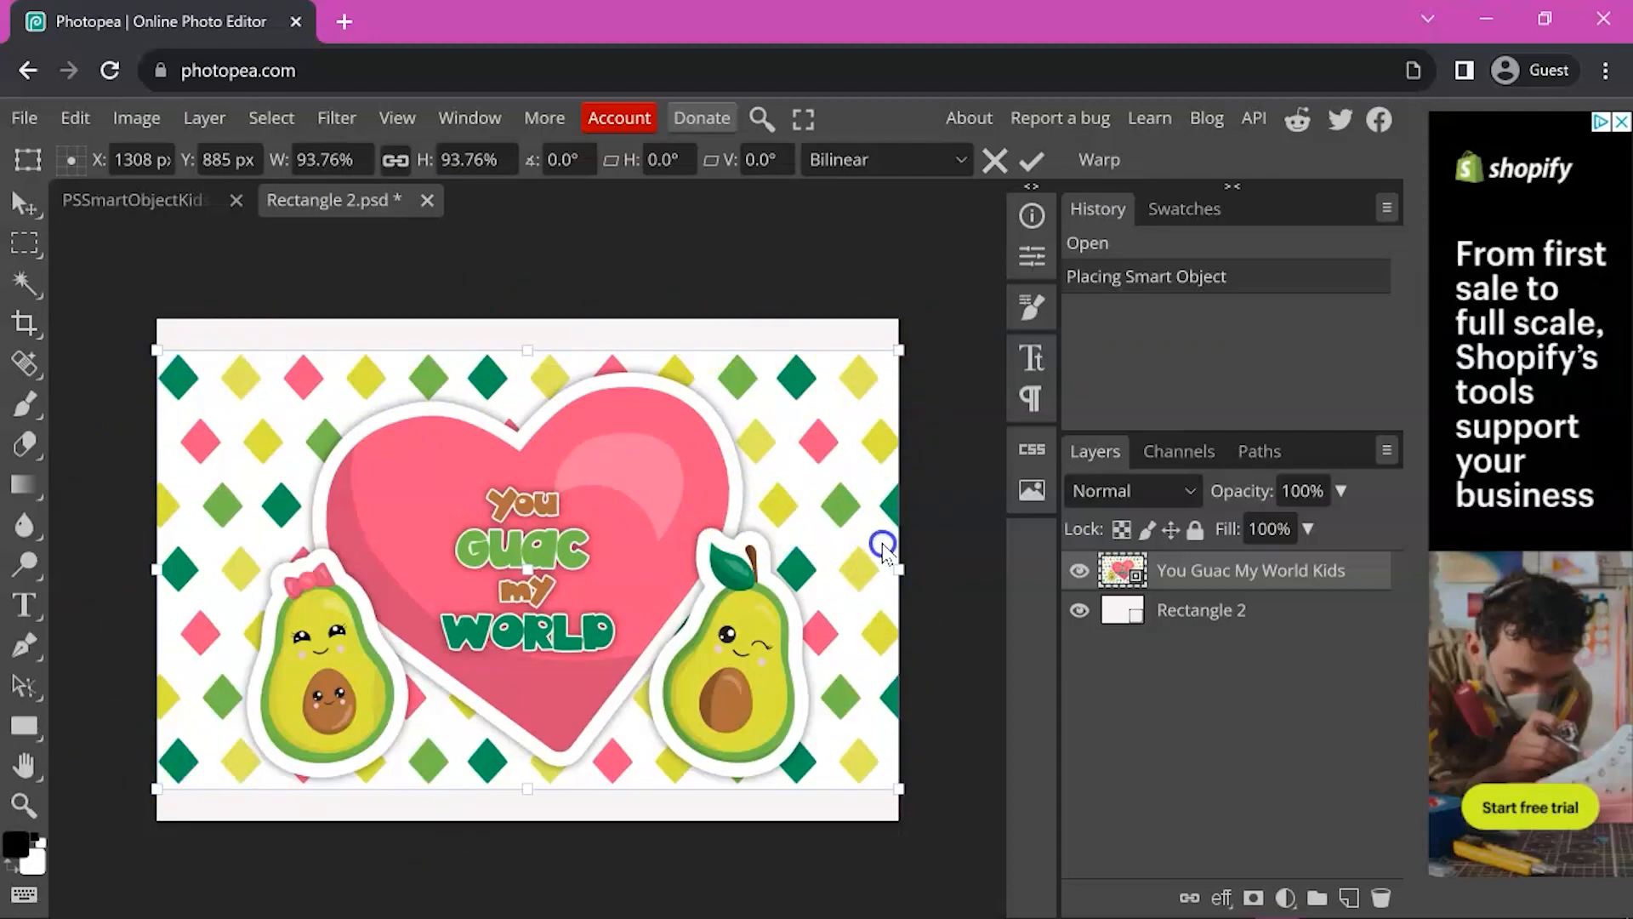
# Align the placed design with the canvas's upper edge and stretch its height to 107.27% so it fills the canvas
pyautogui.moveTo(334, 511); pyautogui.dragTo(334, 478)
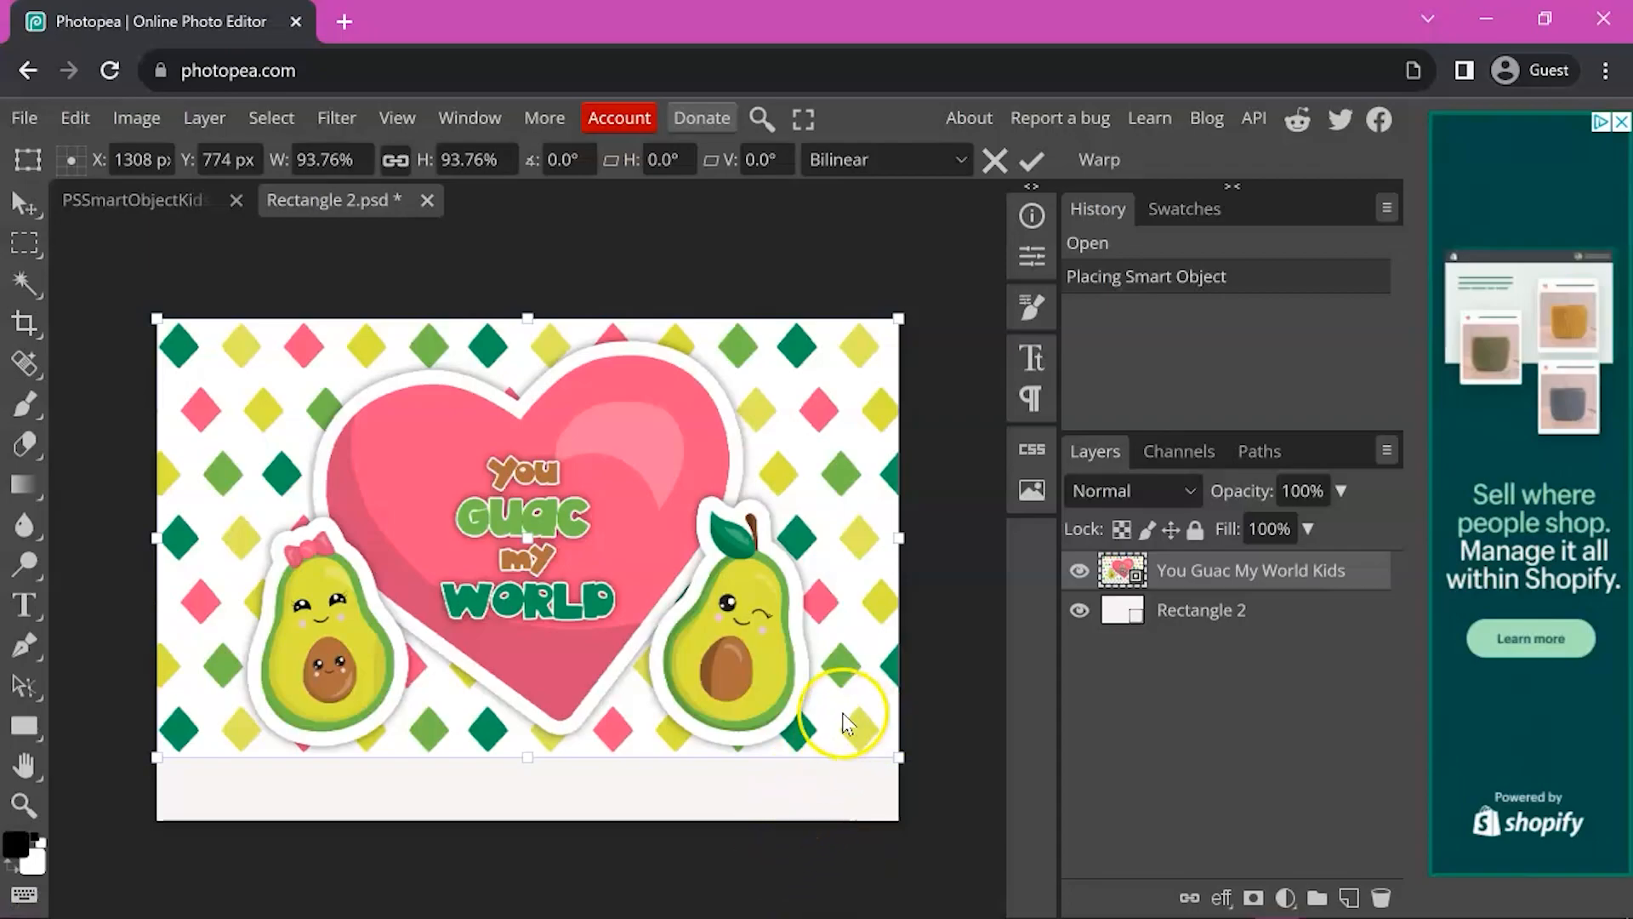
pyautogui.moveTo(898, 759); pyautogui.dragTo(898, 820)
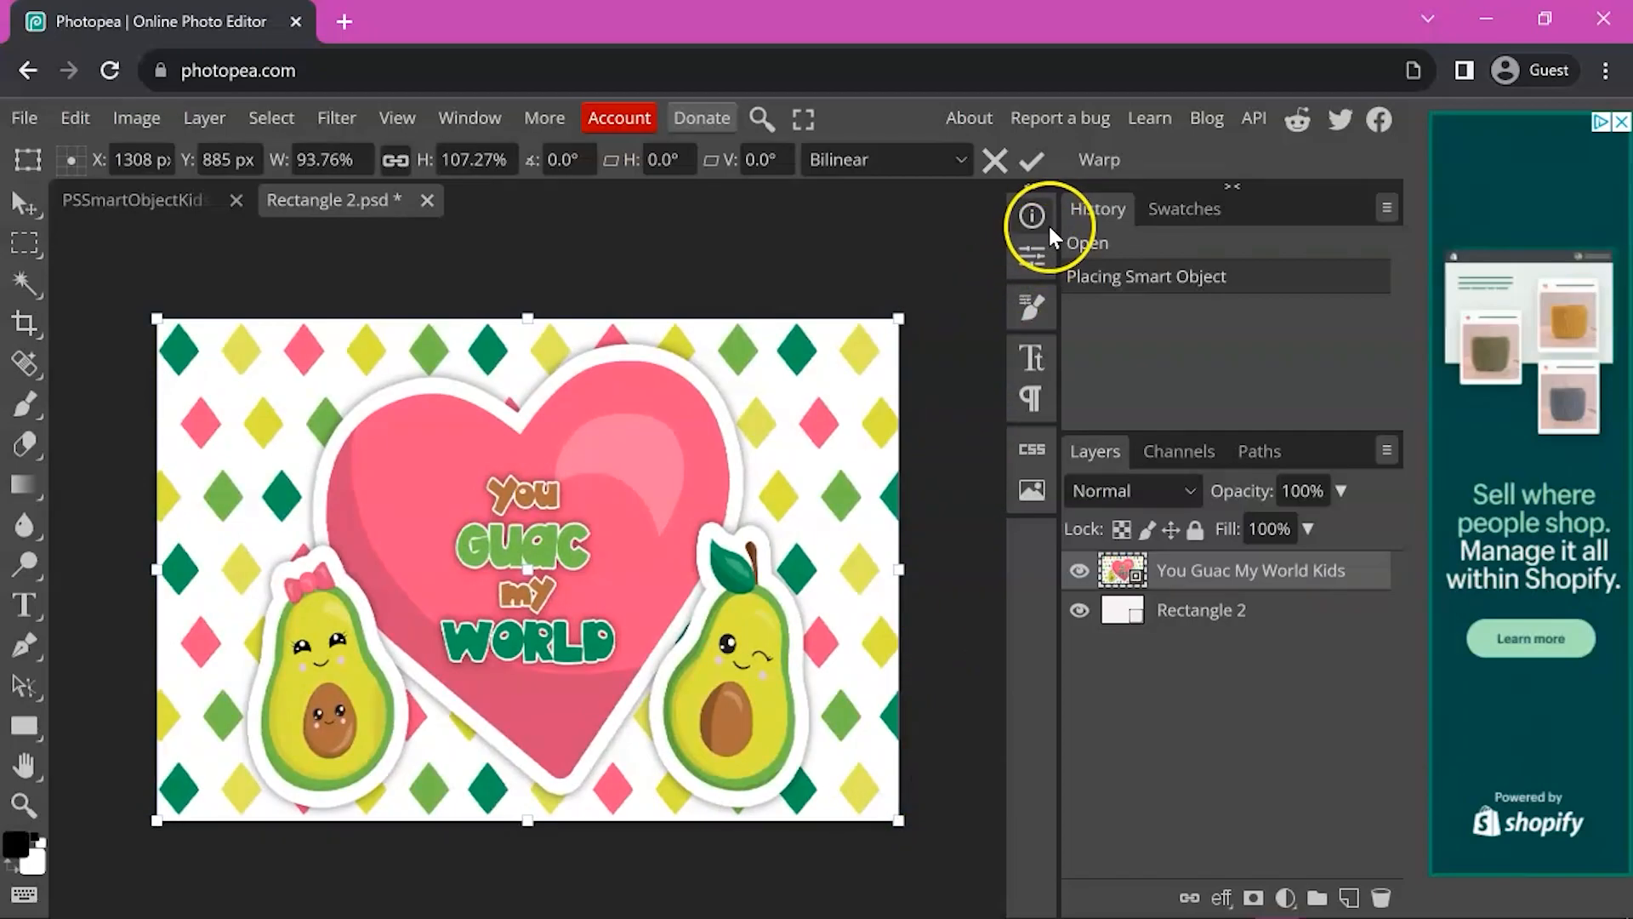
pyautogui.click(1039, 161)
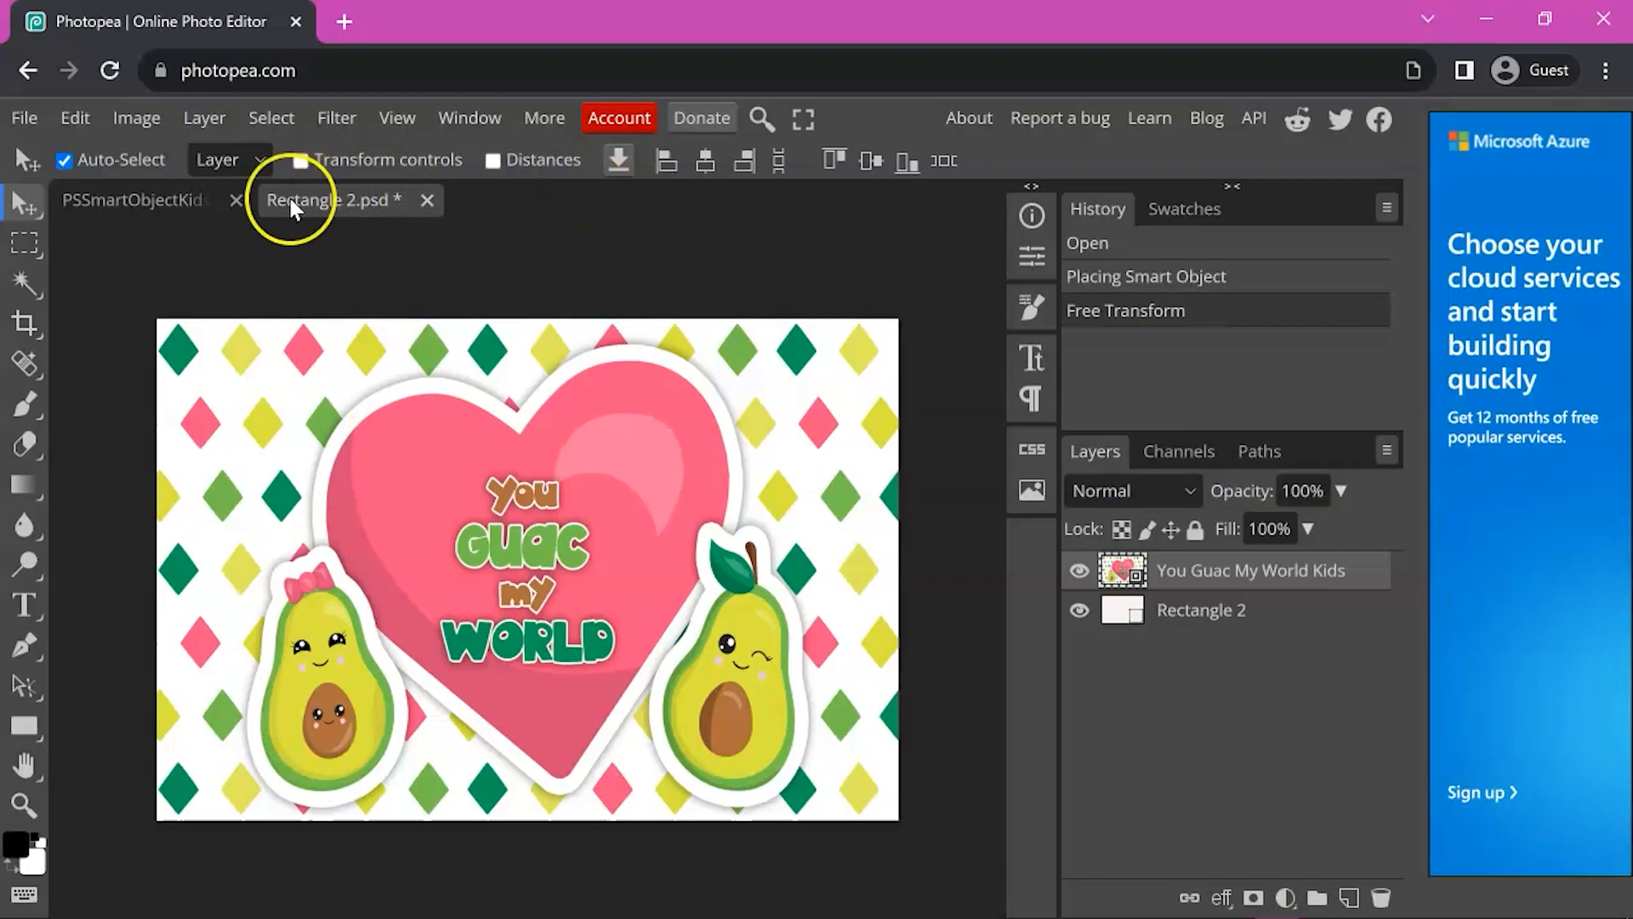
# Save the Rectangle 2 smart object and return to the tumbler mockup document
pyautogui.click(12, 124)
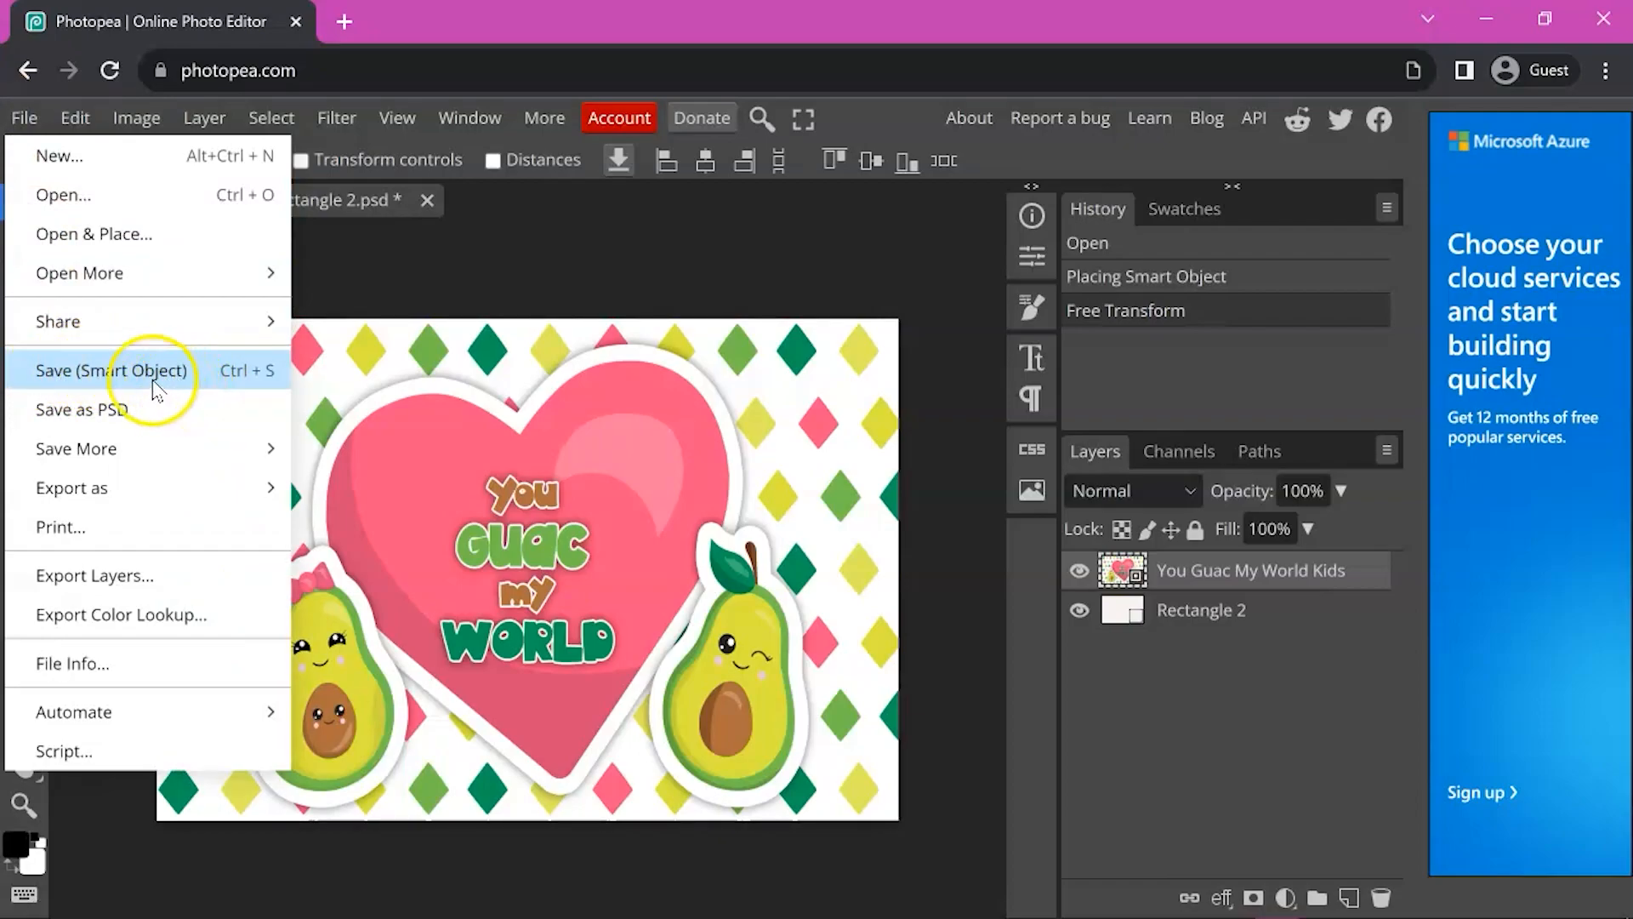
pyautogui.click(137, 369)
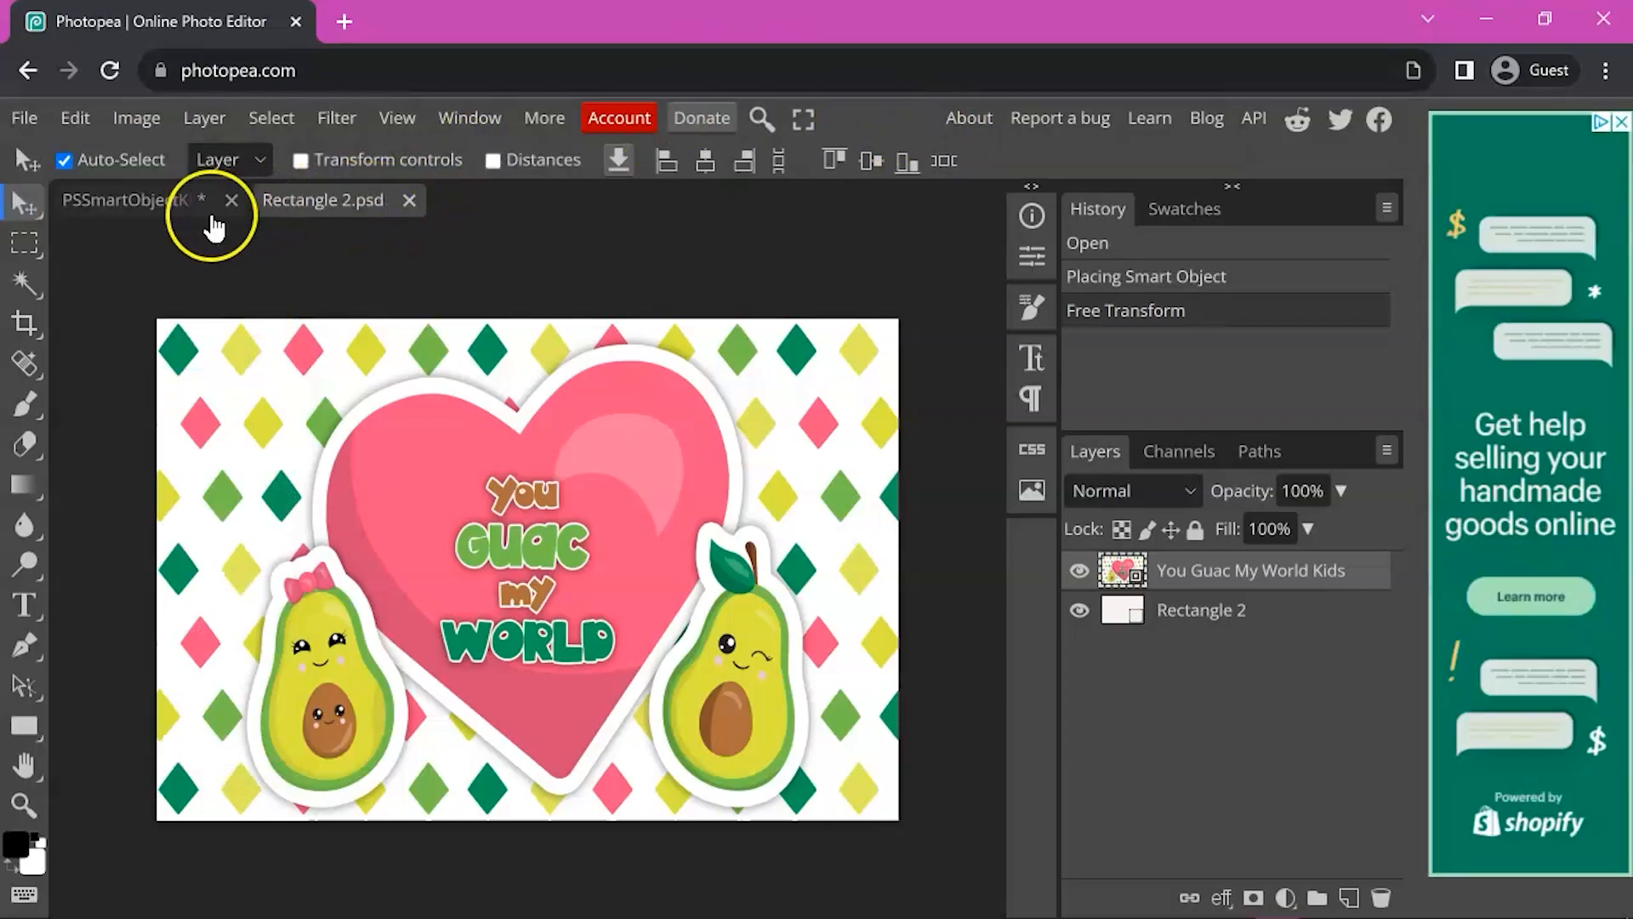
pyautogui.click(150, 196)
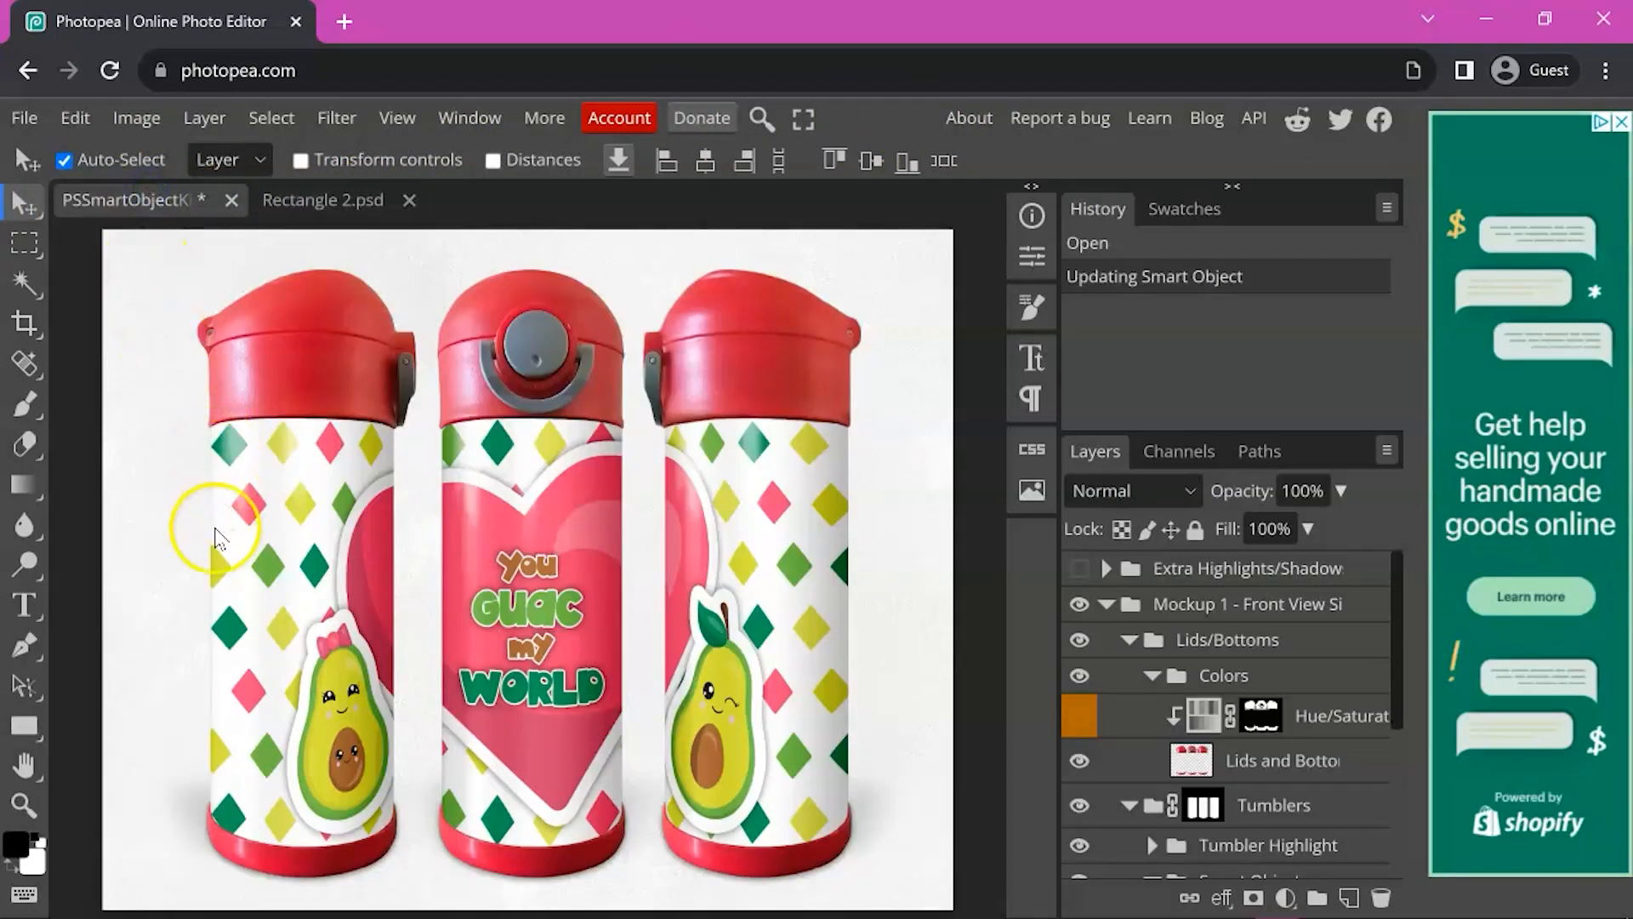